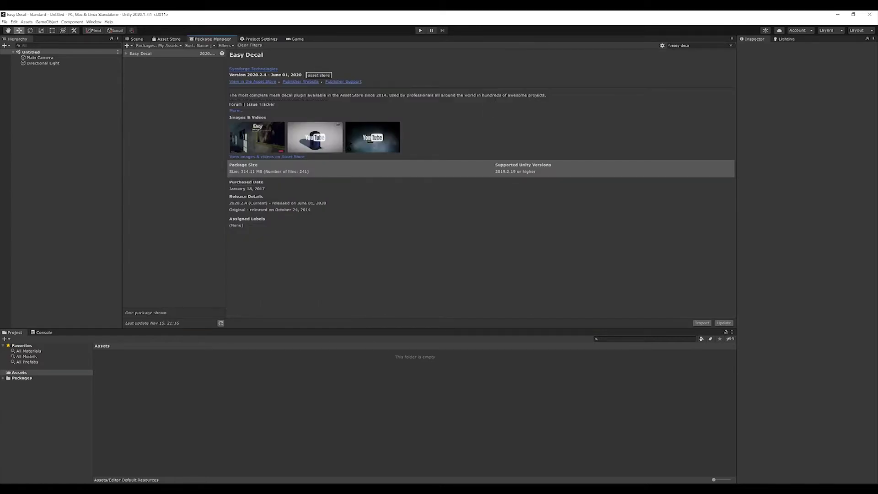
# - Update the Easy Decal package listed under My Assets and import all of its contents into the project
pyautogui.click(158, 45)
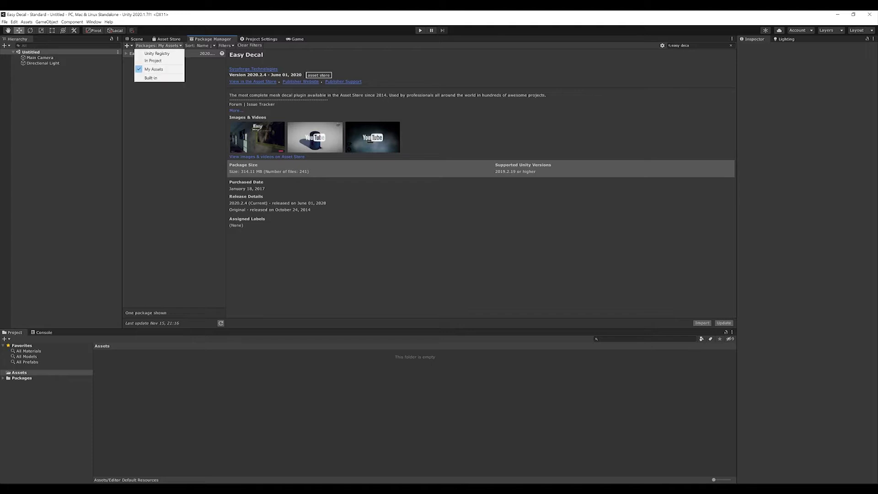
pyautogui.click(154, 69)
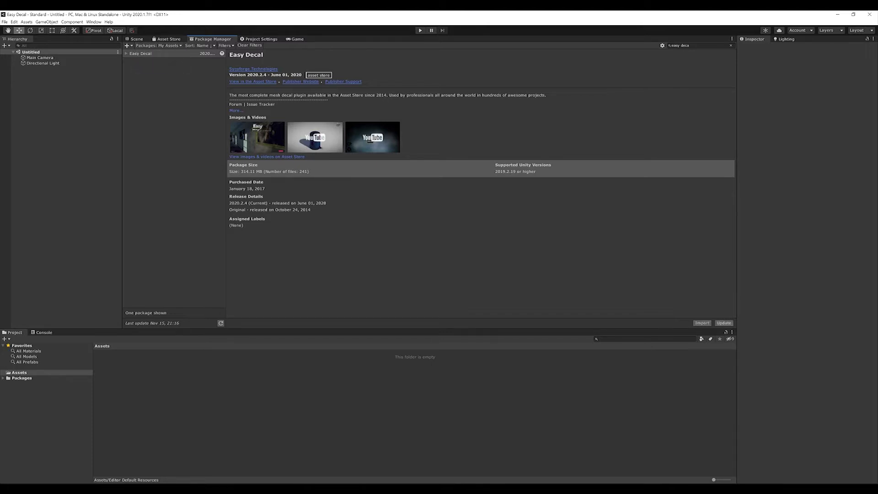
pyautogui.click(724, 322)
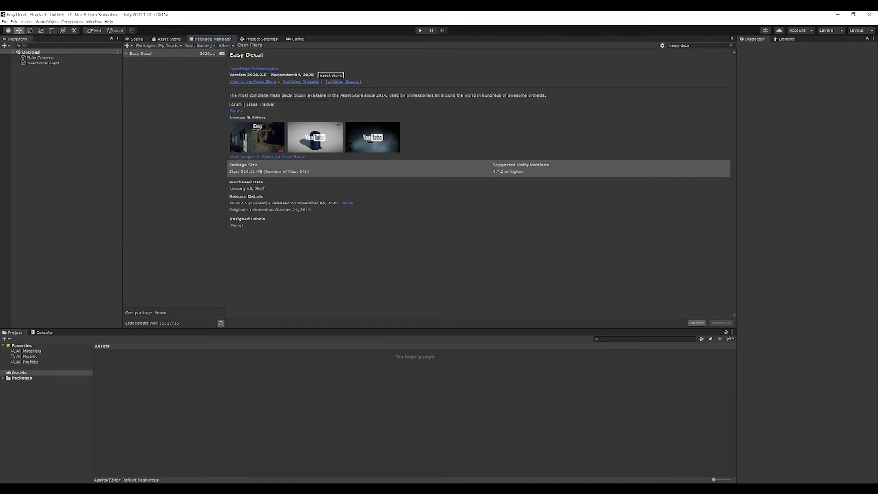
pyautogui.click(696, 323)
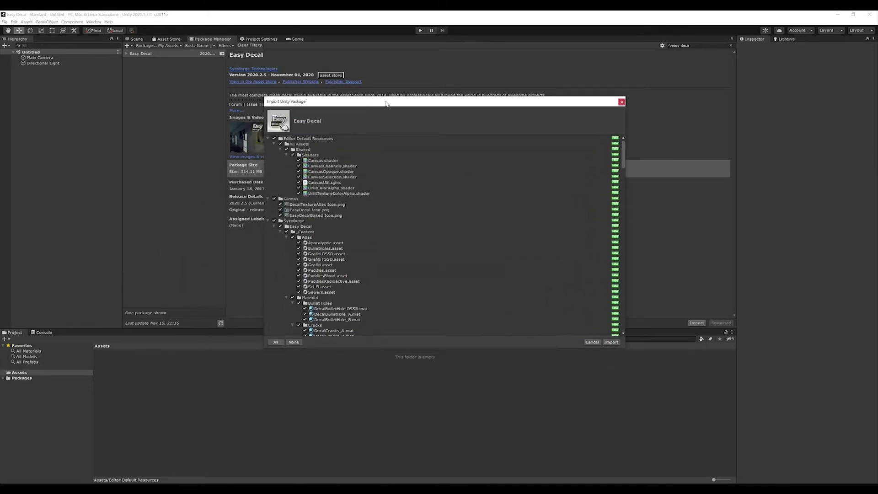
pyautogui.click(611, 342)
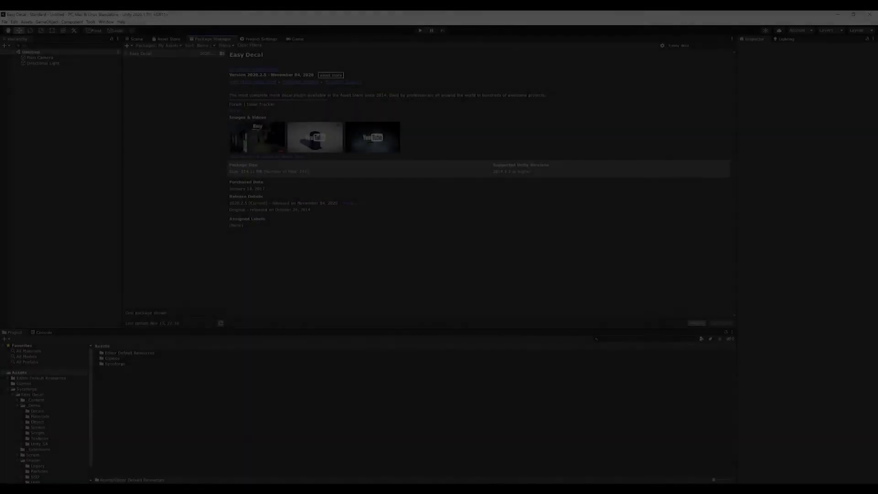
# - Open easy_decal_HDRP_content_2019 from Sycoforge/Easy Decal/_Extensions to view its package contents, and close it without importing
pyautogui.doubleClick(115, 364)
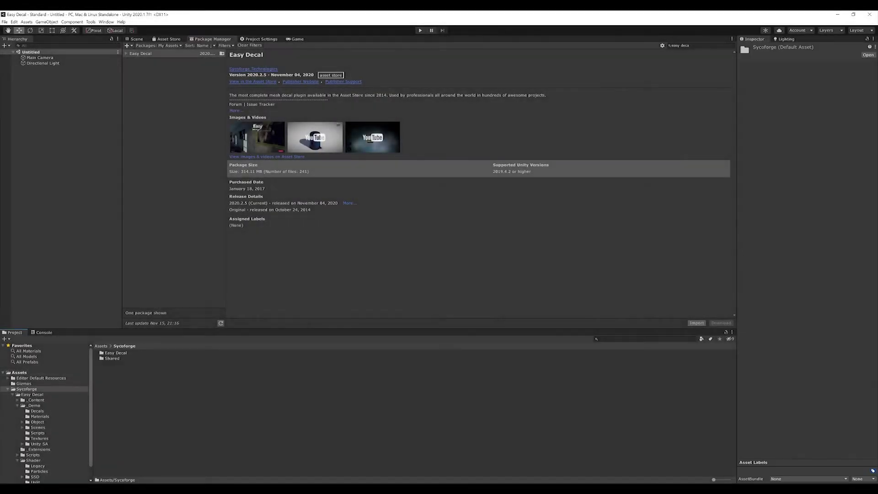
pyautogui.doubleClick(115, 353)
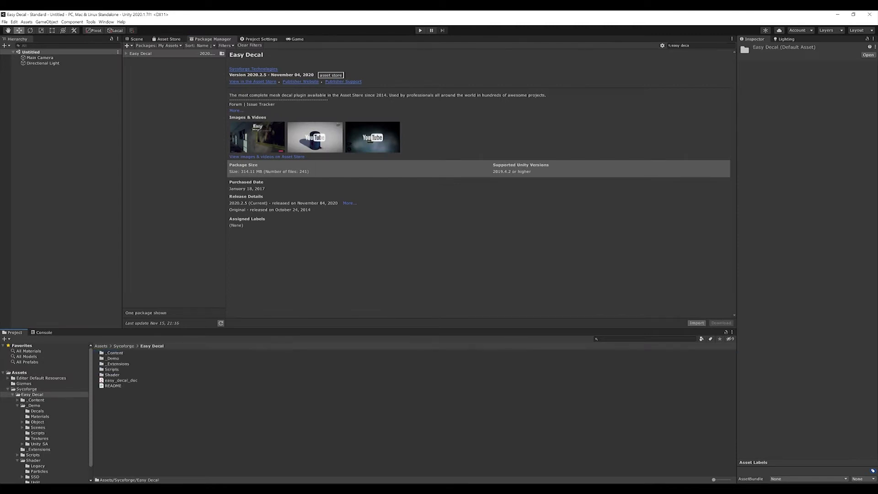
pyautogui.doubleClick(118, 363)
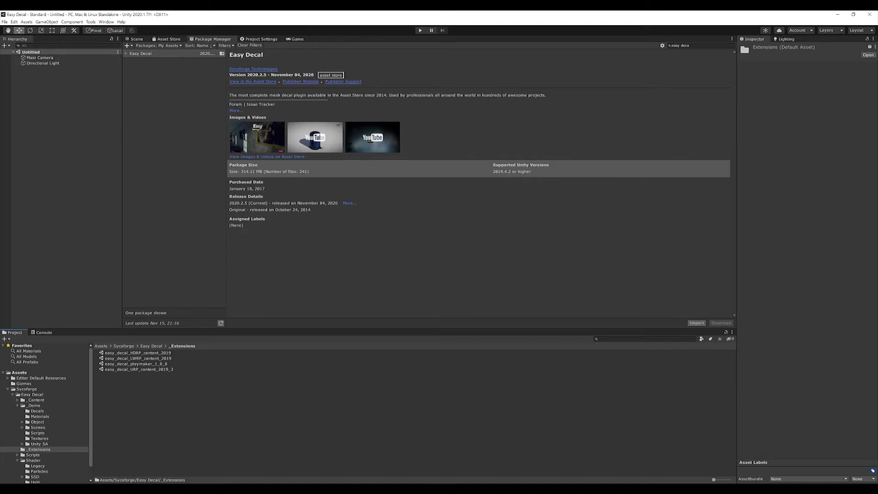
pyautogui.doubleClick(138, 353)
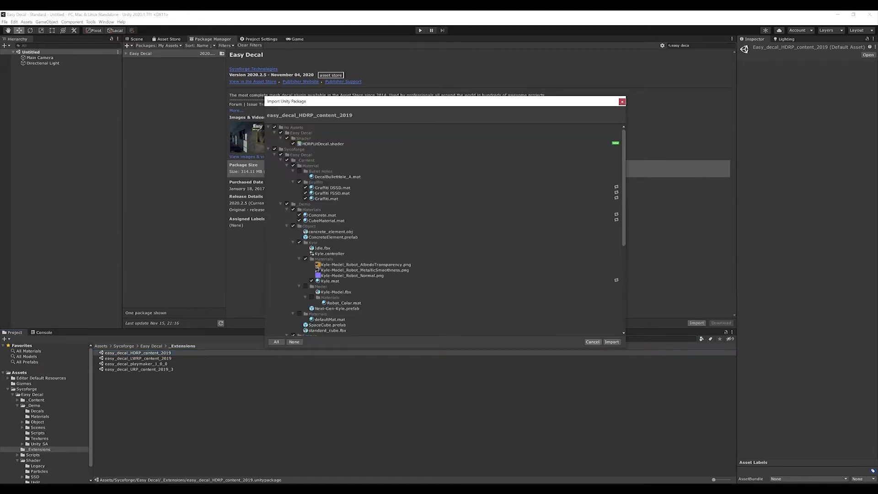
pyautogui.click(592, 342)
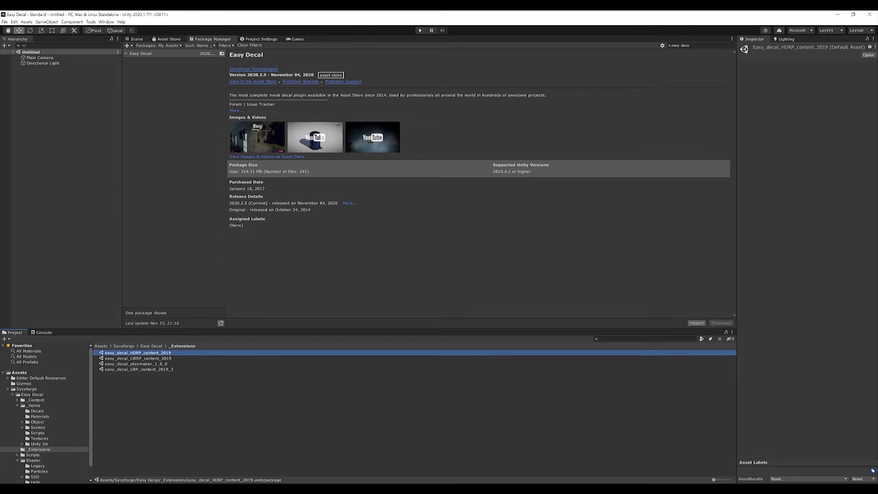
# - Browse Easy Decal's _Demo/Scenes and _Content/Texture folders to examine the supplied demo scenes and decal textures
pyautogui.click(151, 346)
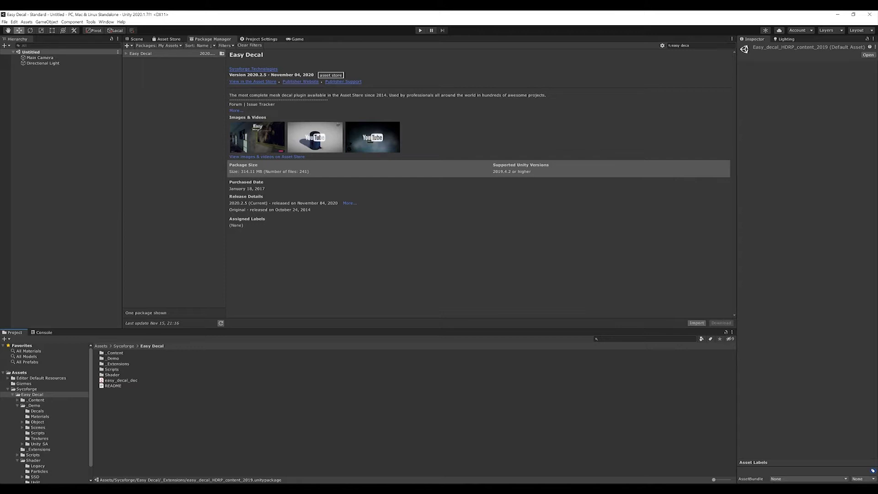
pyautogui.doubleClick(112, 358)
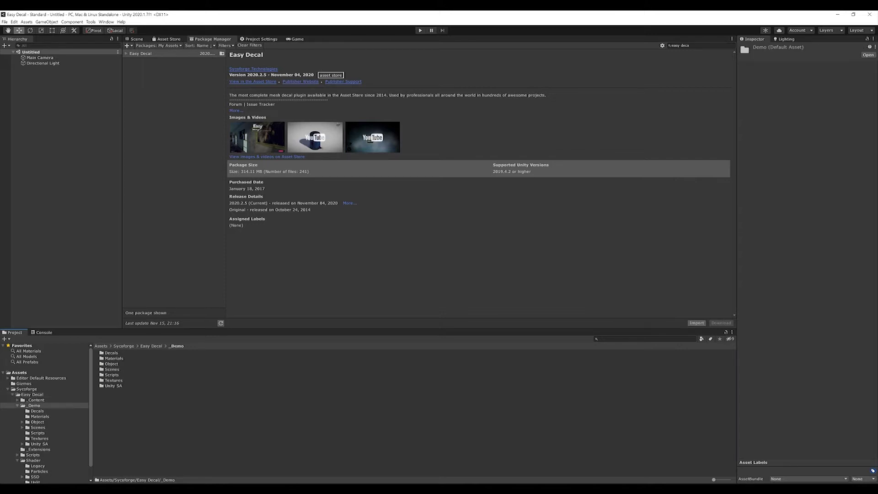
pyautogui.doubleClick(111, 370)
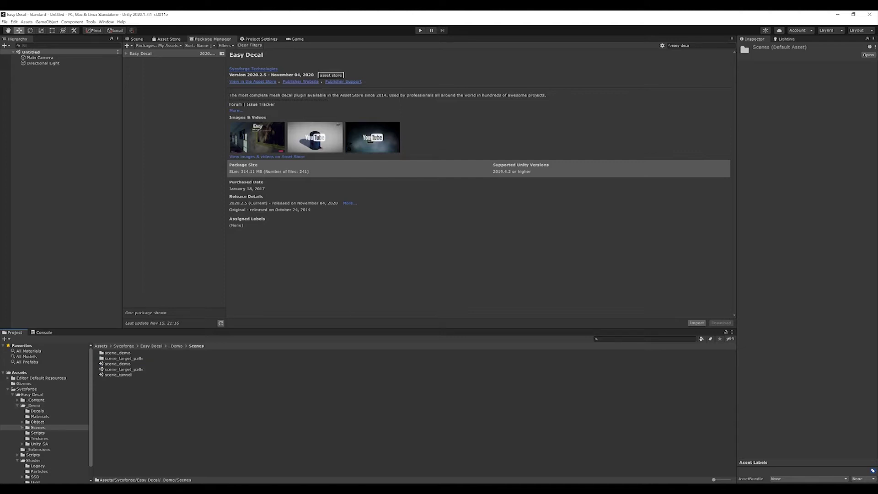
pyautogui.click(118, 364)
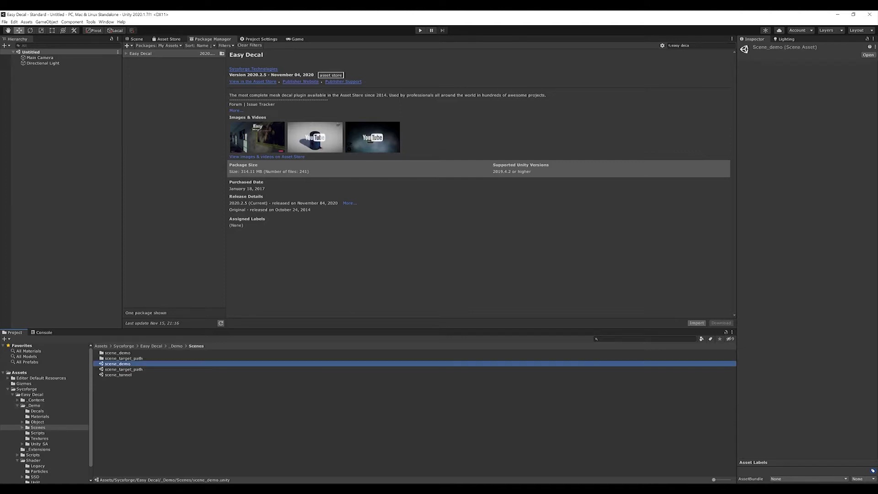
pyautogui.click(152, 346)
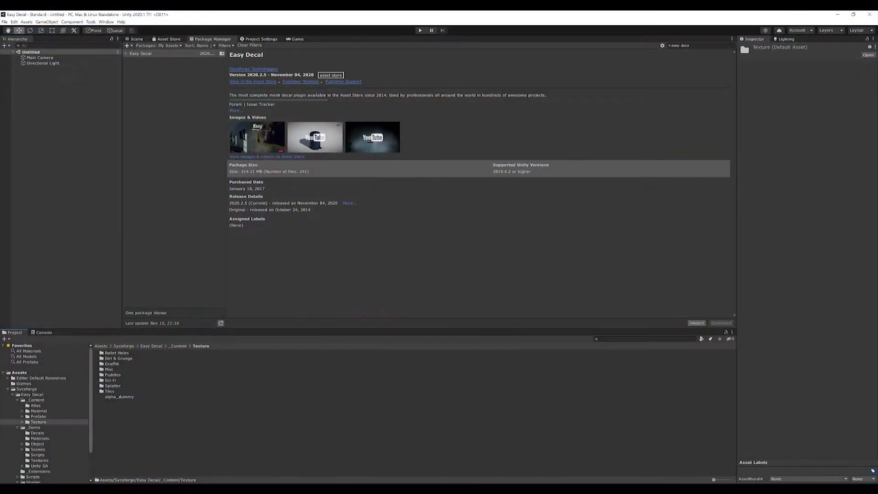
# - Open scene_demo from Easy Decal's _Demo/Scenes folder and show it in the Scene view
pyautogui.click(151, 346)
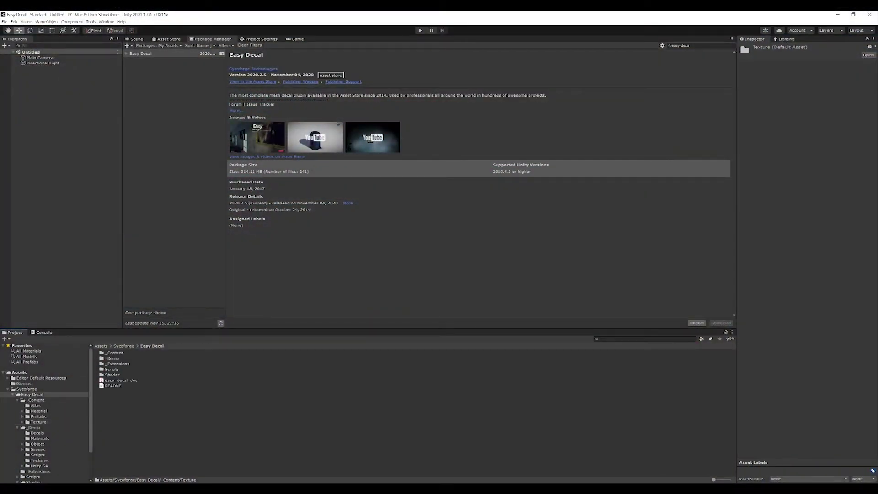
pyautogui.doubleClick(112, 359)
pyautogui.doubleClick(112, 369)
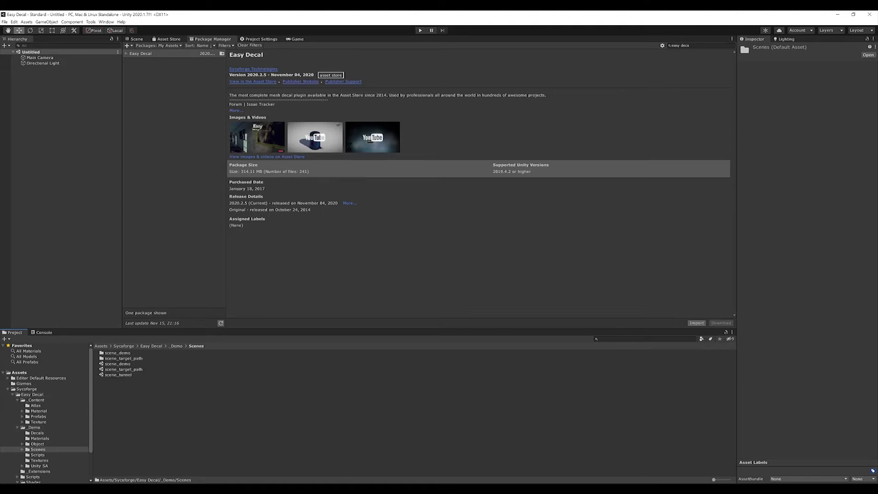
pyautogui.doubleClick(117, 363)
pyautogui.click(136, 39)
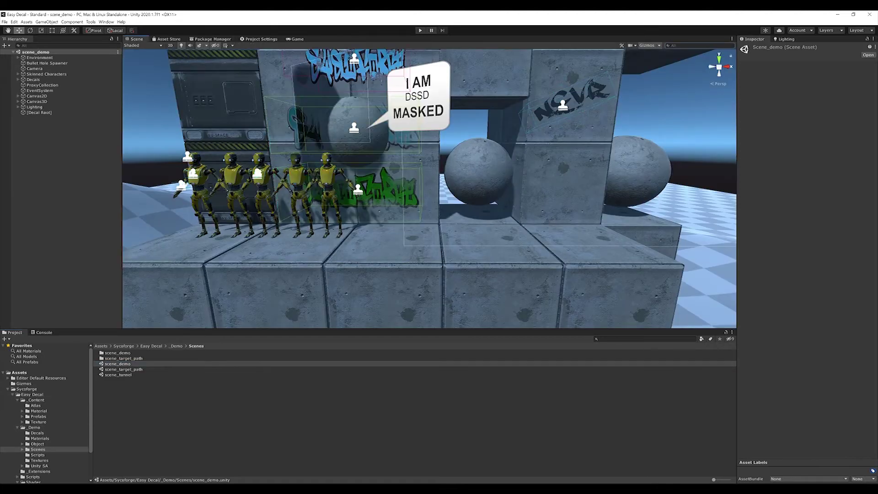
# - Select the uppermost blue graffiti decal on the wall and examine its placement and Easy Decal settings
pyautogui.scroll(-3, 429, 189)
pyautogui.moveTo(429, 188); pyautogui.dragTo(417, 224, button='middle')
pyautogui.moveTo(417, 224)
pyautogui.mouseDown(button='right')
pyautogui.moveTo(451, 235)
pyautogui.moveTo(433, 238)
pyautogui.moveTo(402, 194)
pyautogui.moveTo(410, 210)
pyautogui.mouseUp(button='right')
pyautogui.moveTo(411, 210)
pyautogui.mouseDown(button='middle')
pyautogui.moveTo(414, 196)
pyautogui.moveTo(413, 209)
pyautogui.mouseUp(button='middle')
pyautogui.click(387, 111)
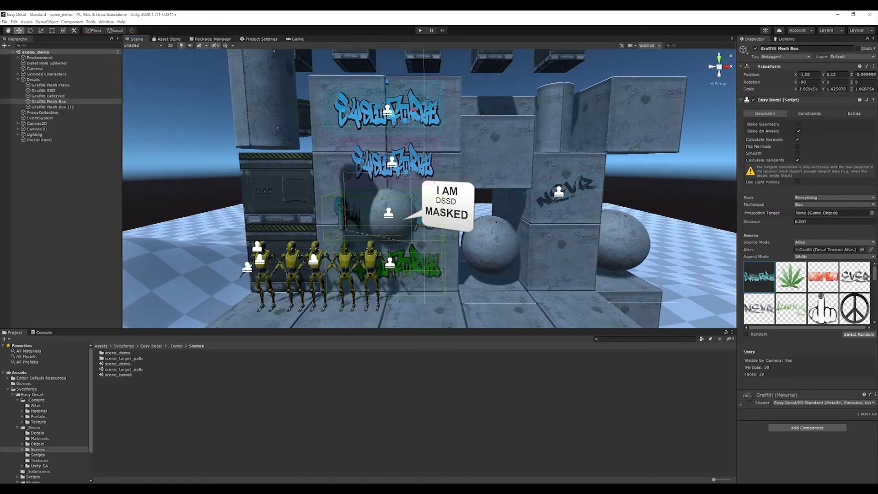
pyautogui.moveTo(387, 110); pyautogui.dragTo(385, 137, button='middle')
pyautogui.scroll(3, 385, 136)
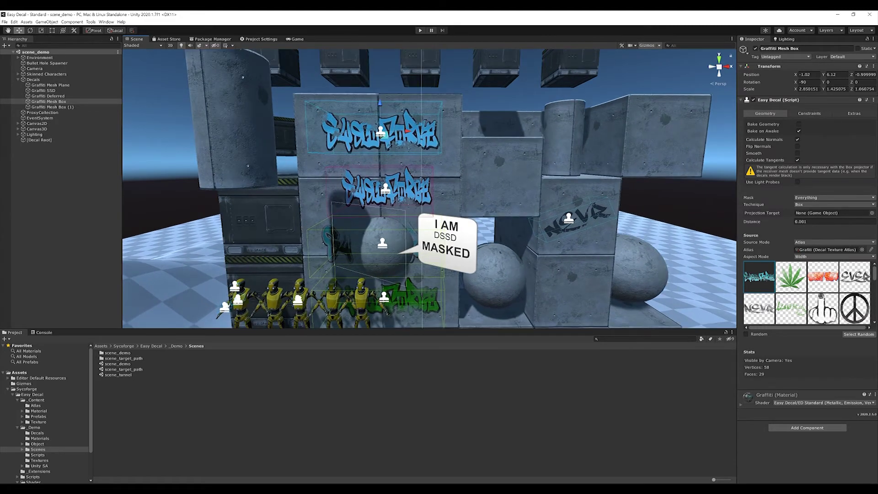
pyautogui.moveTo(385, 136); pyautogui.dragTo(398, 120, button='middle')
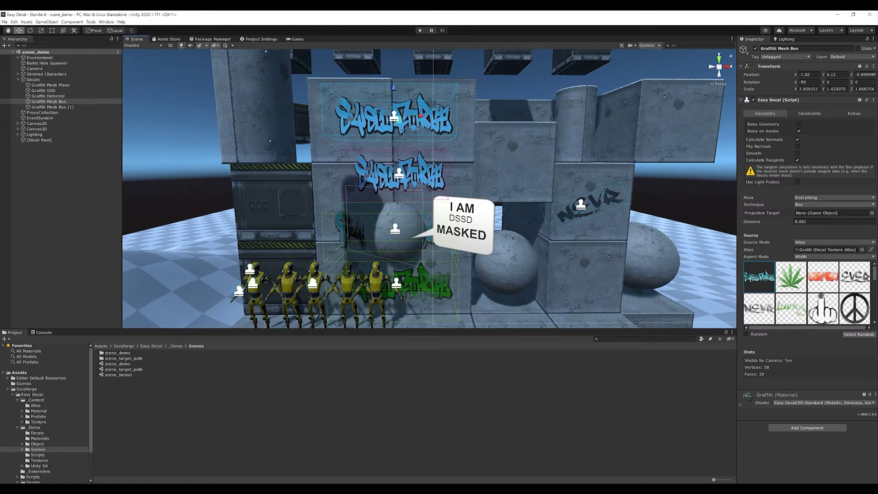
# - Disable Bake Geometry on the Graffiti Mesh Plane decal and widen it to an X scale of about 3.17
pyautogui.click(399, 173)
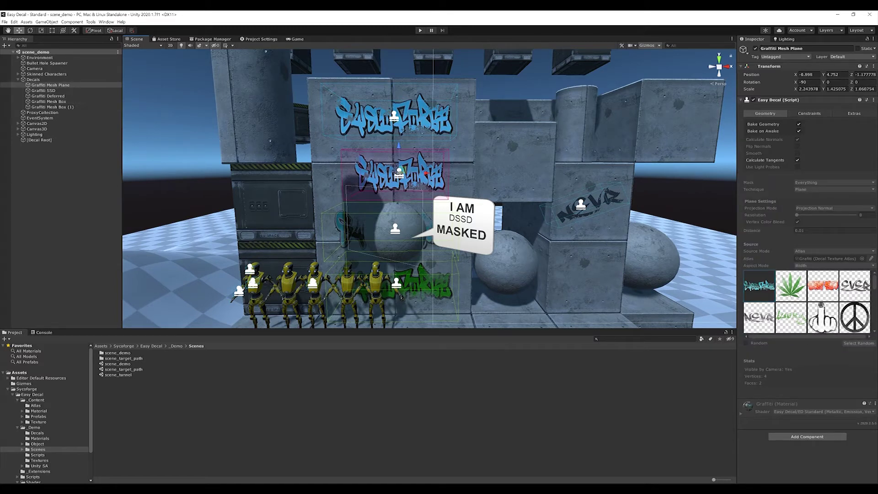
pyautogui.click(798, 124)
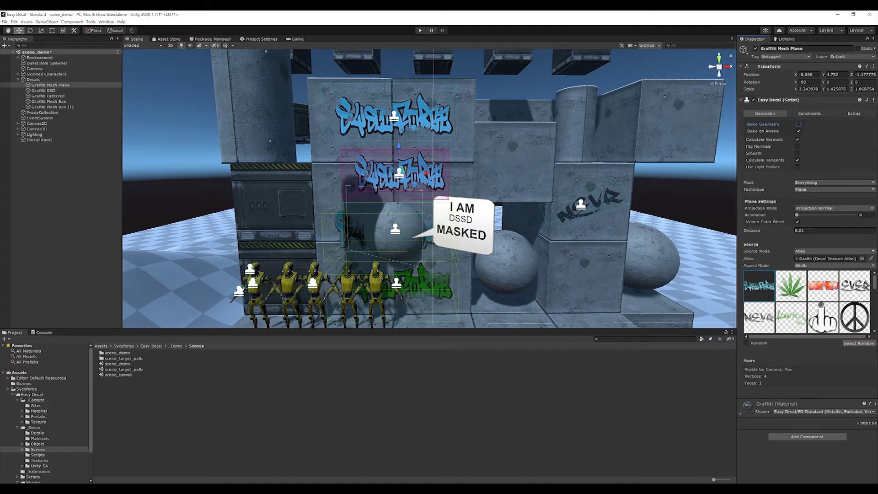
pyautogui.press('e')
pyautogui.press('r')
pyautogui.moveTo(426, 173); pyautogui.dragTo(437, 174)
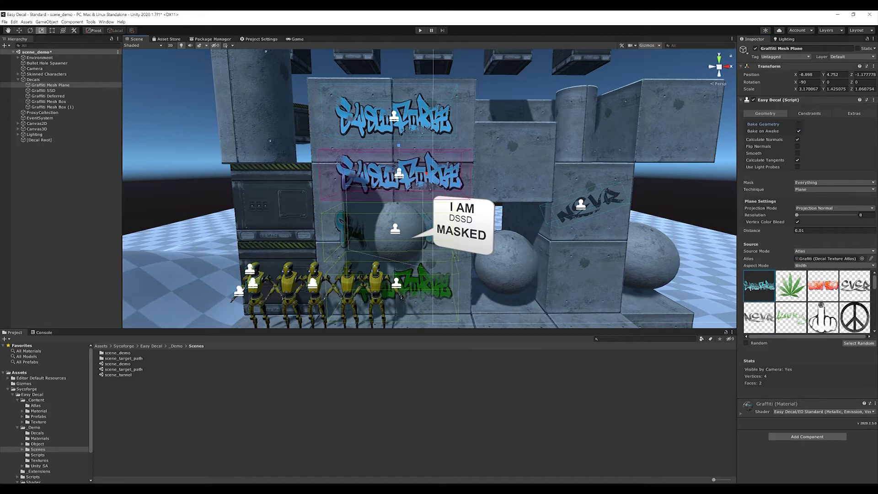
pyautogui.scroll(2, 437, 174)
pyautogui.moveTo(437, 174); pyautogui.dragTo(443, 181, button='middle')
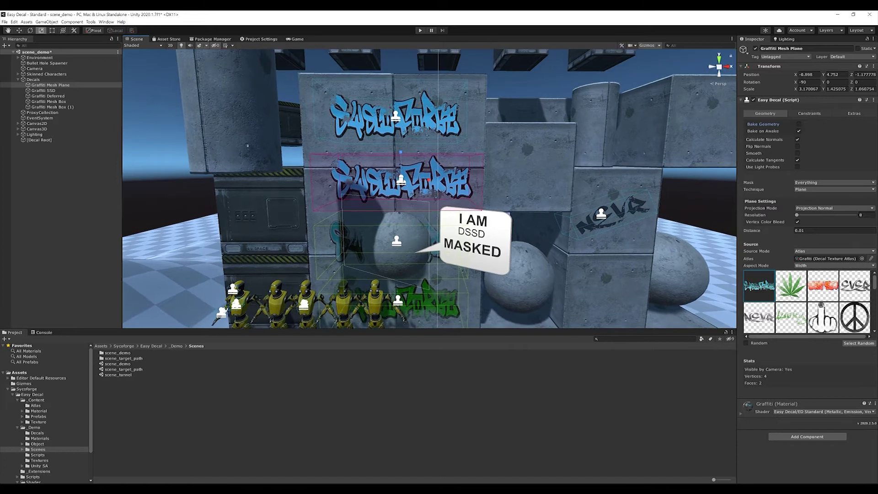
pyautogui.click(798, 123)
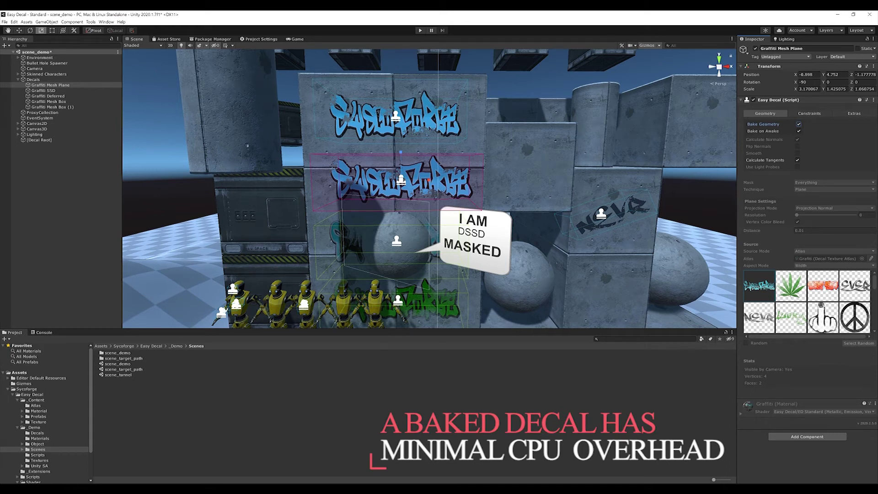
pyautogui.click(798, 124)
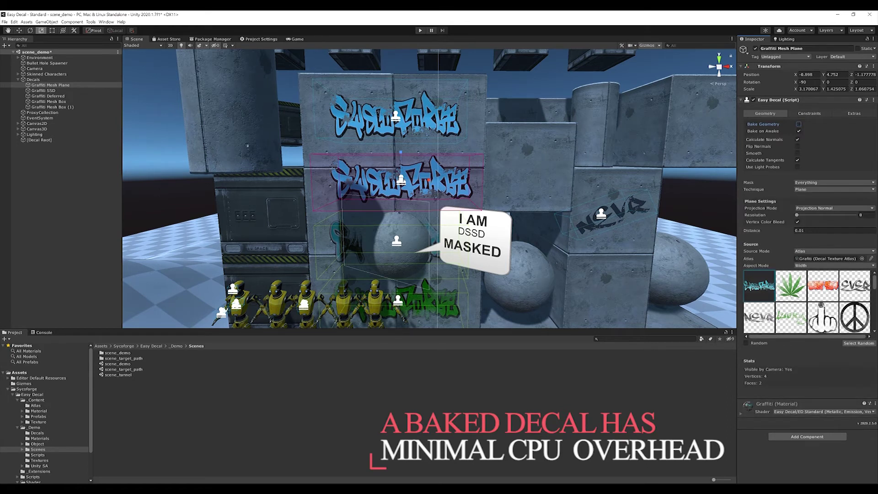
# - Move the Graffiti Deferred decal behind the masked sphere along X to about -1.189
pyautogui.scroll(4, 419, 268)
pyautogui.moveTo(419, 269); pyautogui.dragTo(421, 224, button='middle')
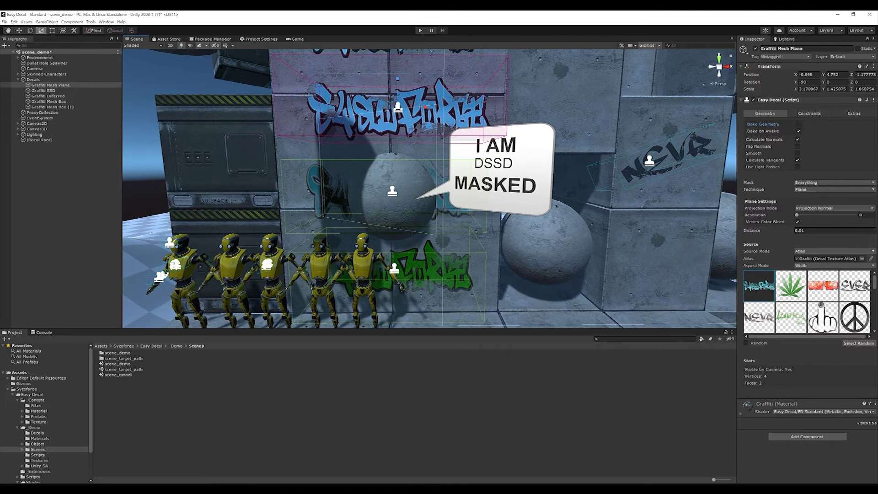
pyautogui.click(392, 191)
pyautogui.moveTo(392, 191); pyautogui.dragTo(392, 186, button='middle')
pyautogui.press('w')
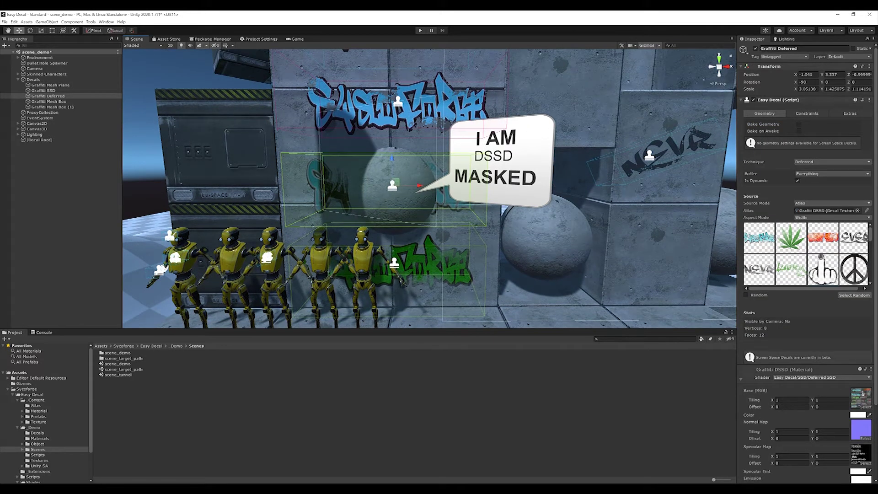
pyautogui.moveTo(413, 185)
pyautogui.mouseDown()
pyautogui.moveTo(332, 185)
pyautogui.moveTo(415, 185)
pyautogui.mouseUp()
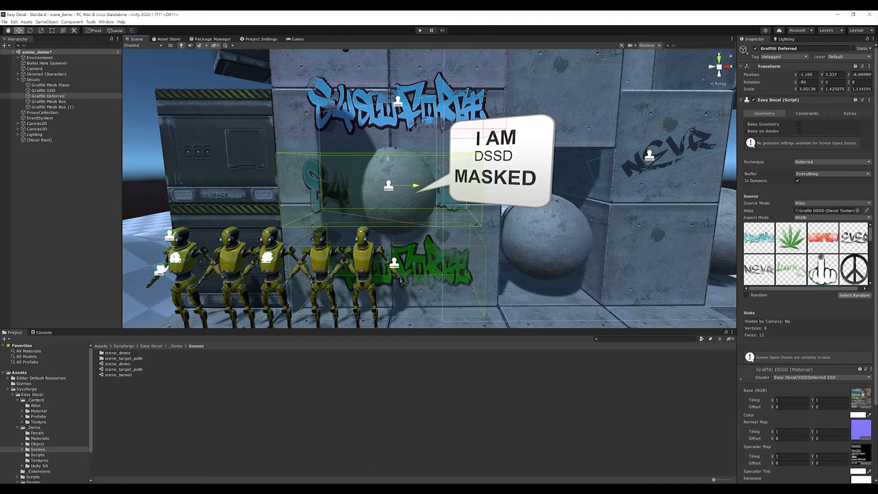
# - Switch the Camera's rendering path to Forward and set it back to Deferred
pyautogui.click(35, 68)
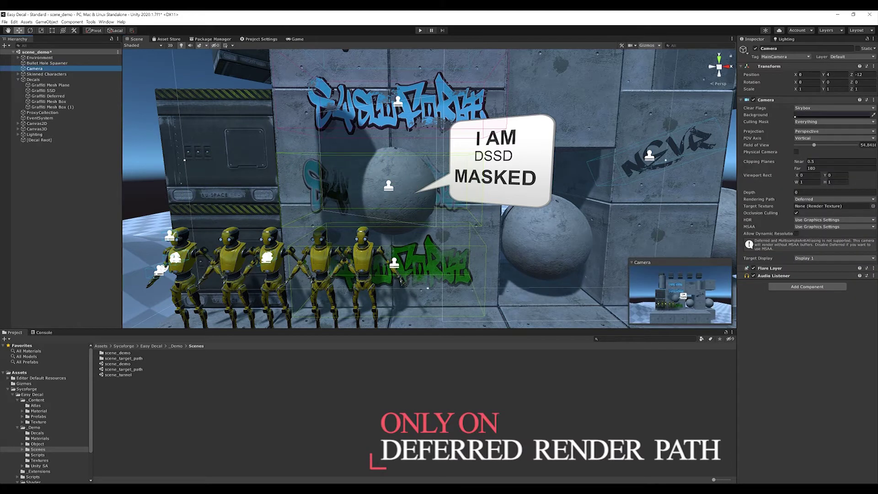
pyautogui.click(832, 199)
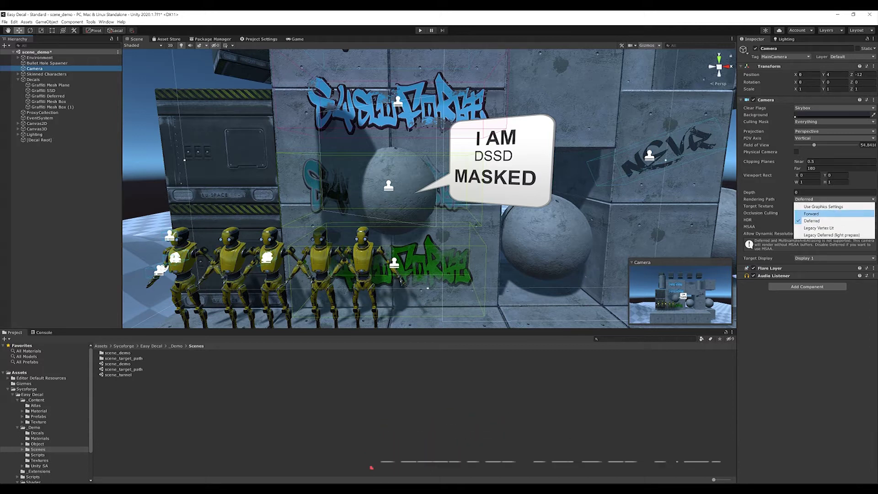
pyautogui.click(811, 214)
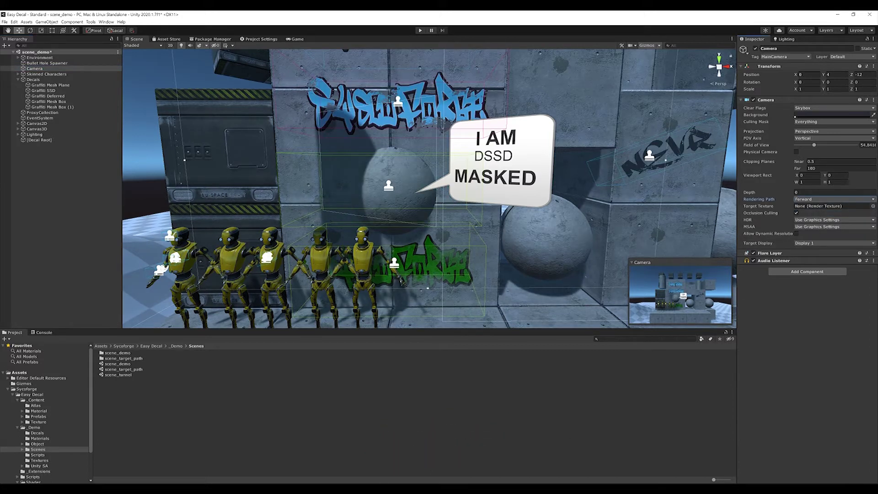
pyautogui.click(833, 199)
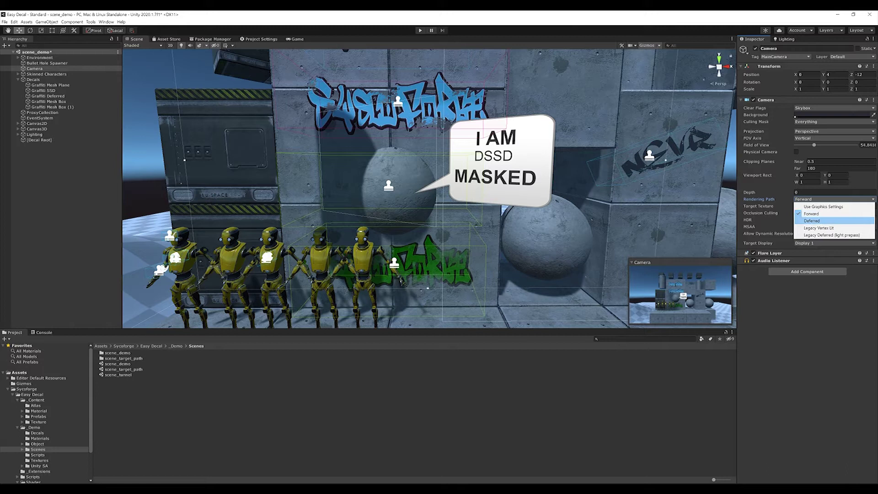
pyautogui.click(812, 220)
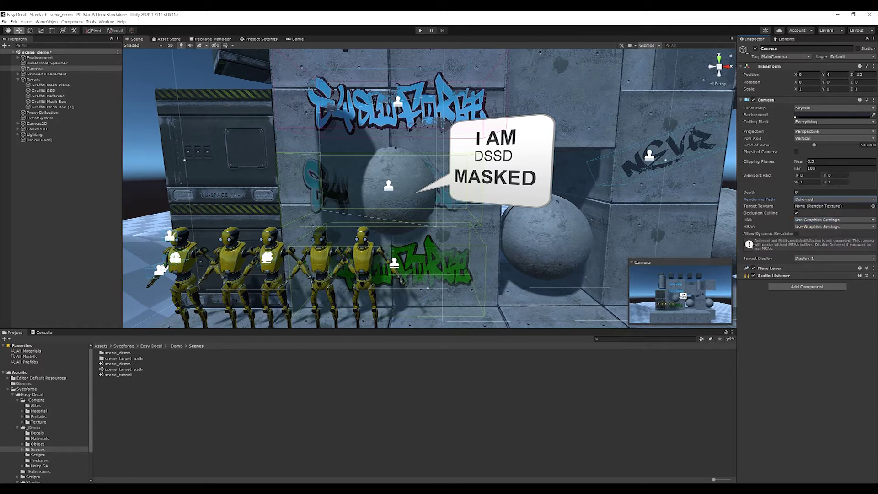
# - Examine the graffiti decals on the wall in isometric and perspective views, and bring the Graffiti Deferred decal into focus
pyautogui.moveTo(428, 192); pyautogui.dragTo(429, 182, button='middle')
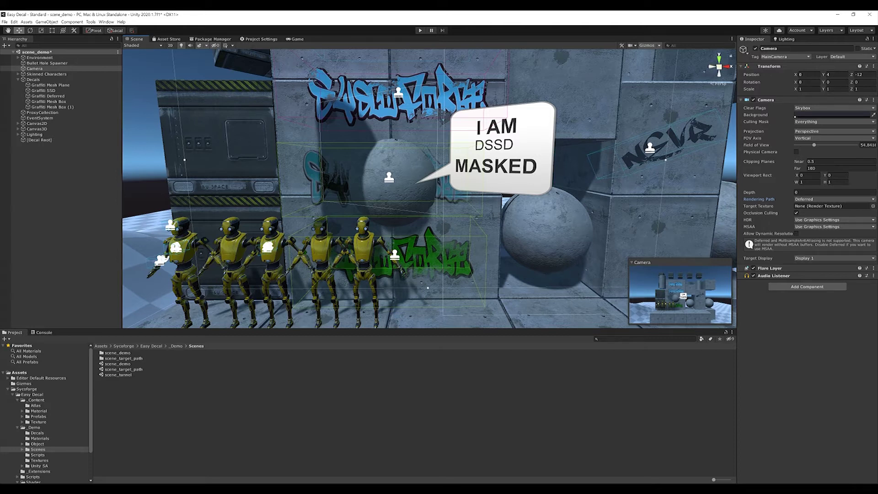
pyautogui.click(718, 67)
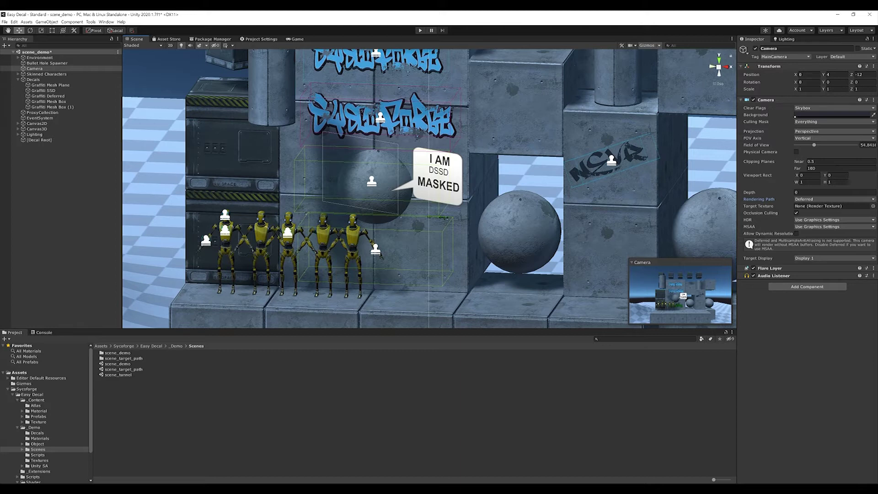
pyautogui.click(719, 67)
pyautogui.keyDown('alt'); pyautogui.moveTo(411, 205); pyautogui.dragTo(470, 169); pyautogui.keyUp('alt')
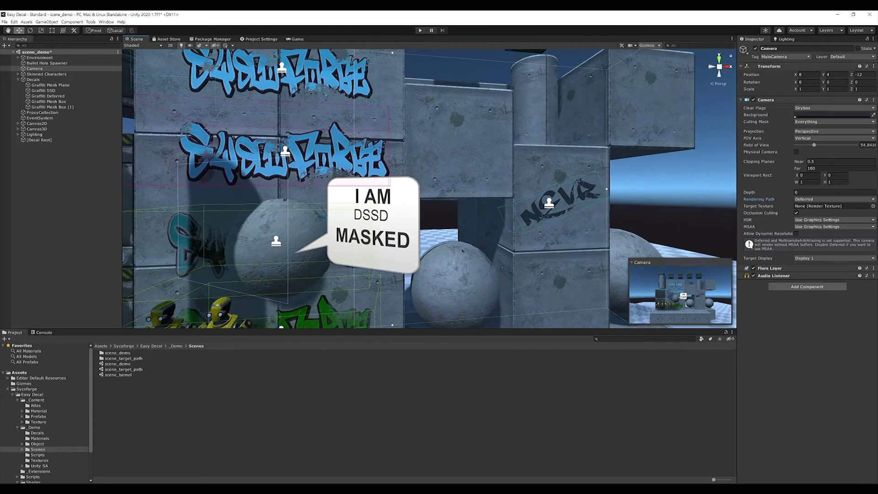
pyautogui.moveTo(425, 215); pyautogui.dragTo(460, 170, button='middle')
pyautogui.moveTo(430, 192); pyautogui.dragTo(391, 203, button='right')
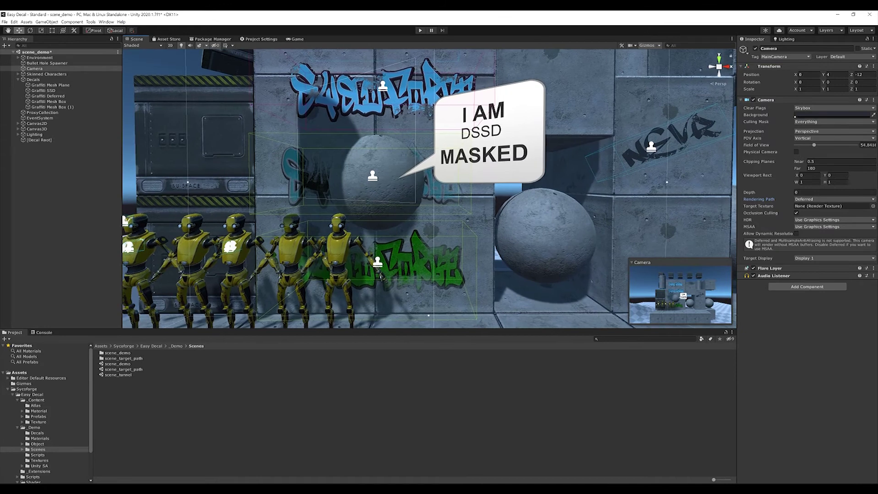
pyautogui.click(48, 96)
pyautogui.press('f')
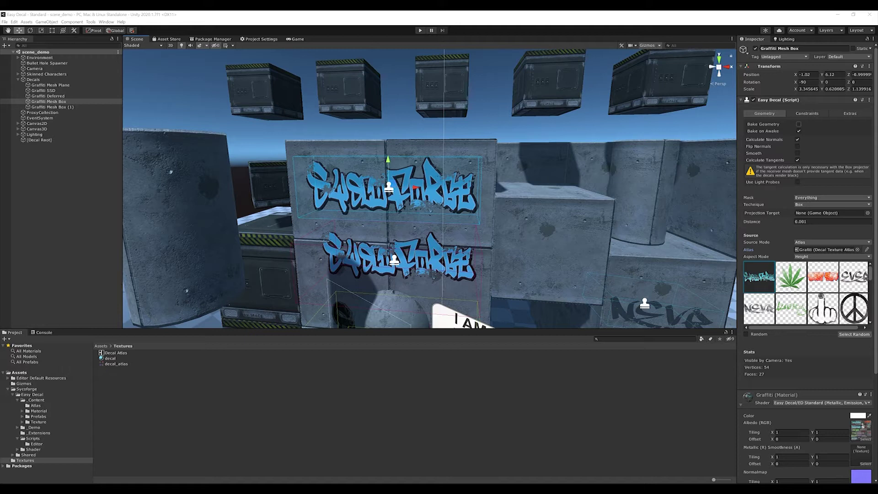
# - Move the Graffiti Mesh Box decal along X to -0.957 with Bake Geometry enabled, and turn baking off again
pyautogui.click(798, 124)
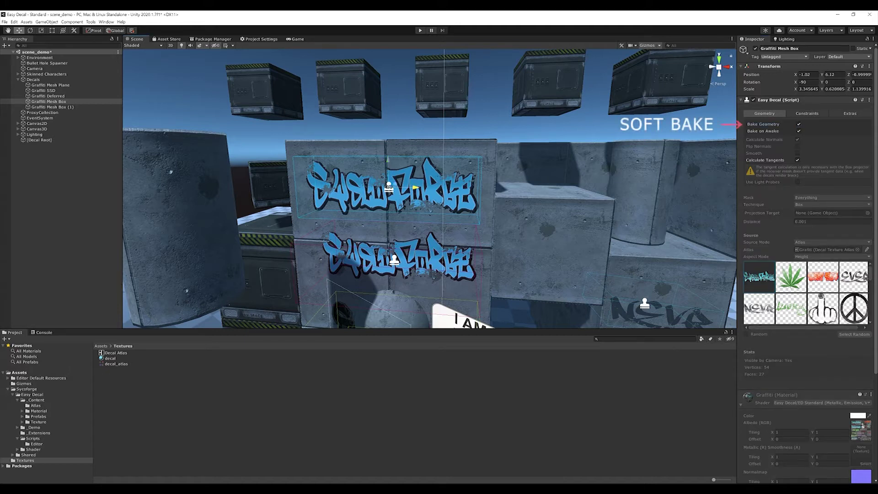
pyautogui.moveTo(415, 187); pyautogui.dragTo(393, 187)
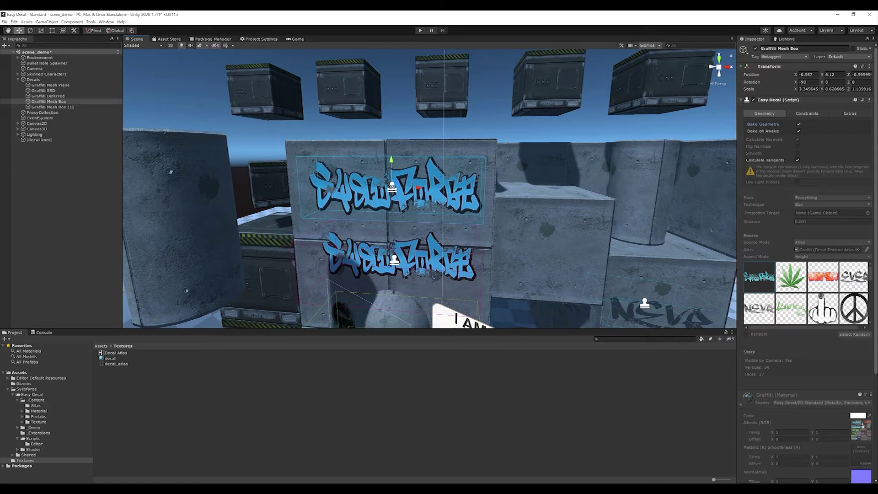
pyautogui.click(799, 124)
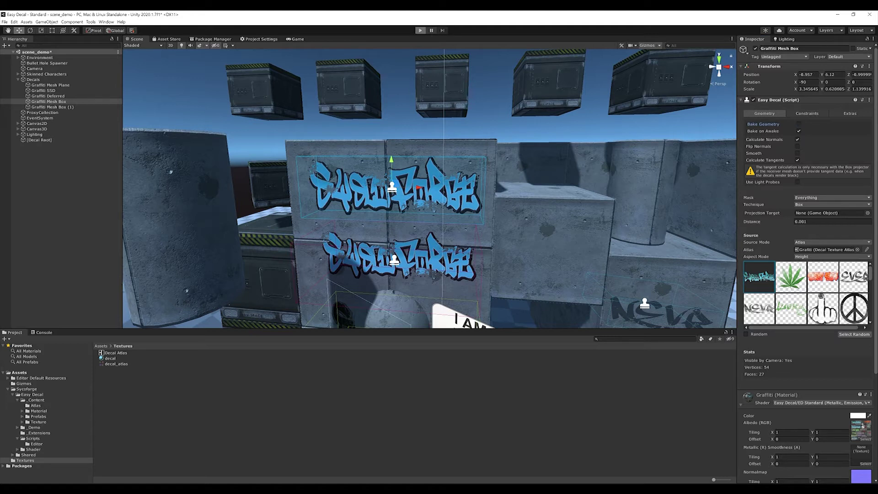
# - Run the scene in Play mode, check how the Graffiti Mesh Box decal bakes in the scene, and stop playback
pyautogui.click(420, 30)
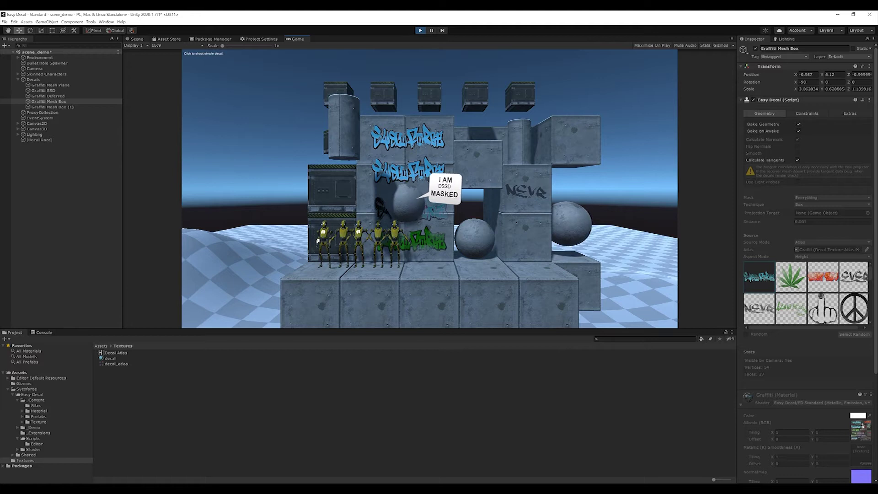
pyautogui.click(137, 39)
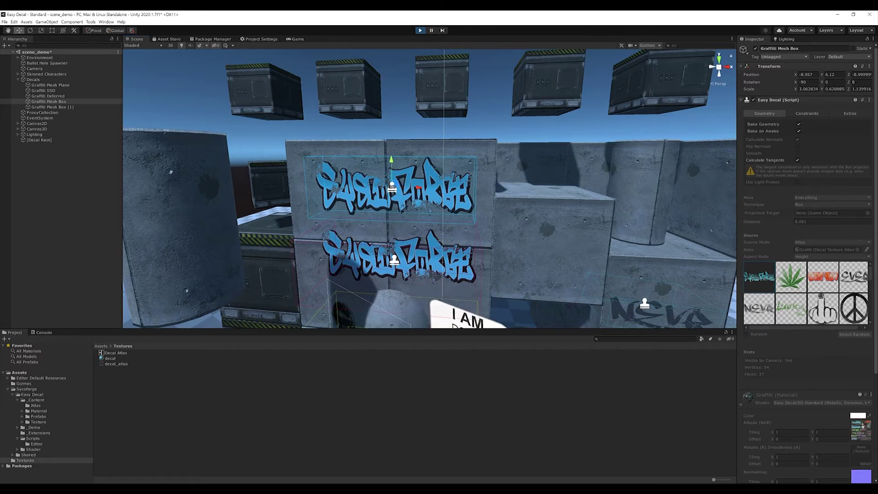
pyautogui.hotkey('ctrl', 'p')
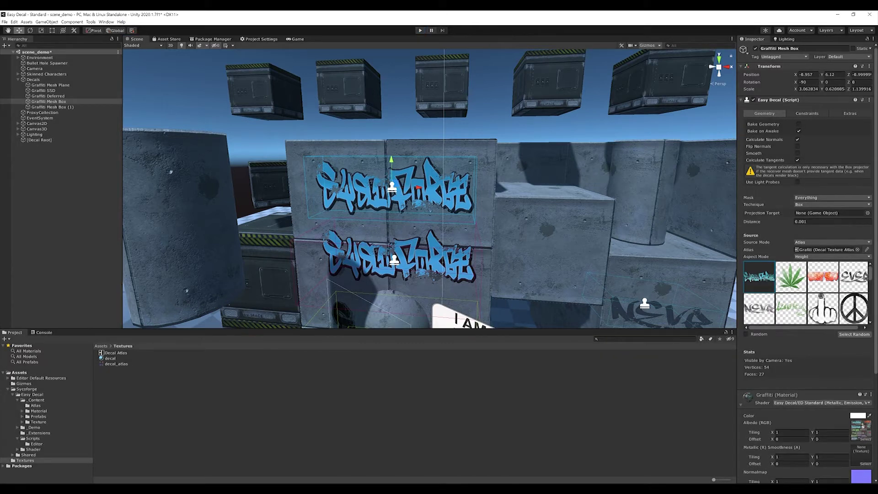
# - Save the Graffiti Mesh Box decal over Graffiti Mesh Box.prefab with Instantiate after save enabled, and move the new instance to X -0.84
pyautogui.click(807, 113)
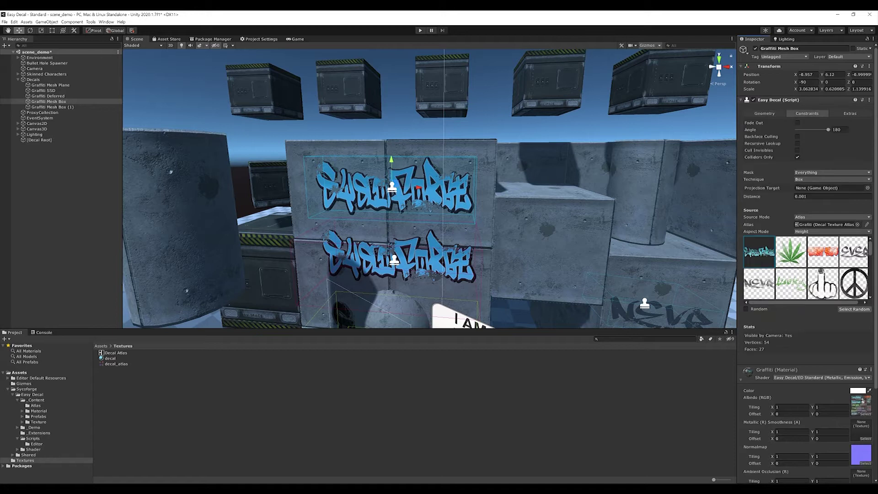
pyautogui.click(849, 113)
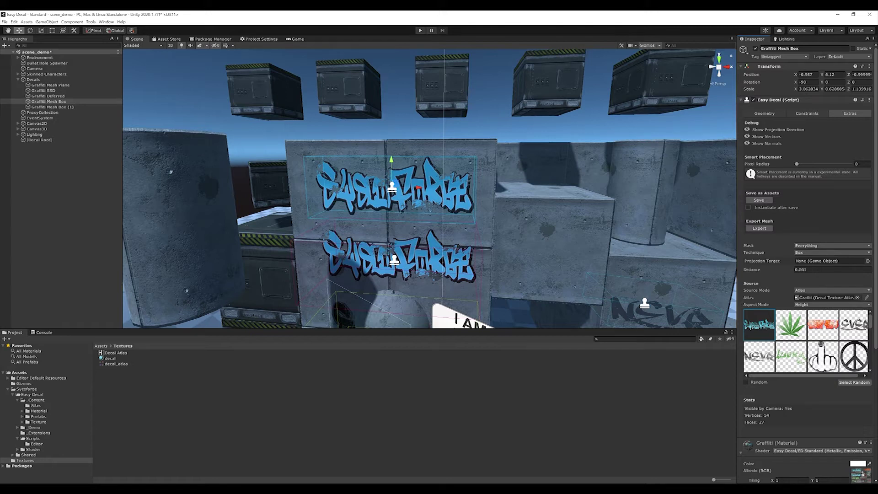
pyautogui.click(748, 207)
pyautogui.click(758, 200)
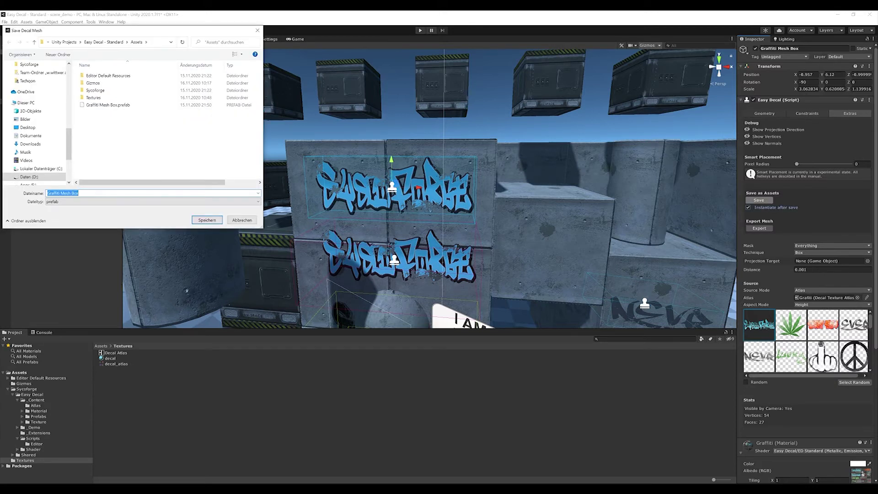
pyautogui.click(108, 105)
pyautogui.click(207, 220)
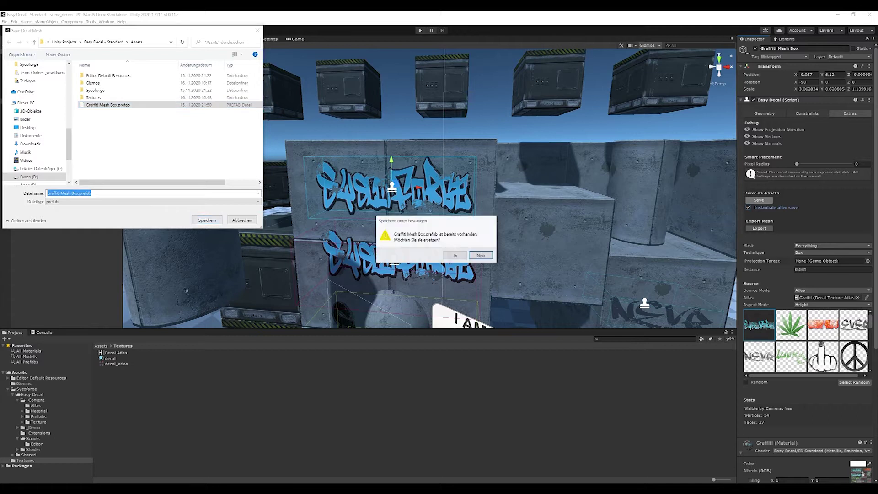
pyautogui.click(455, 255)
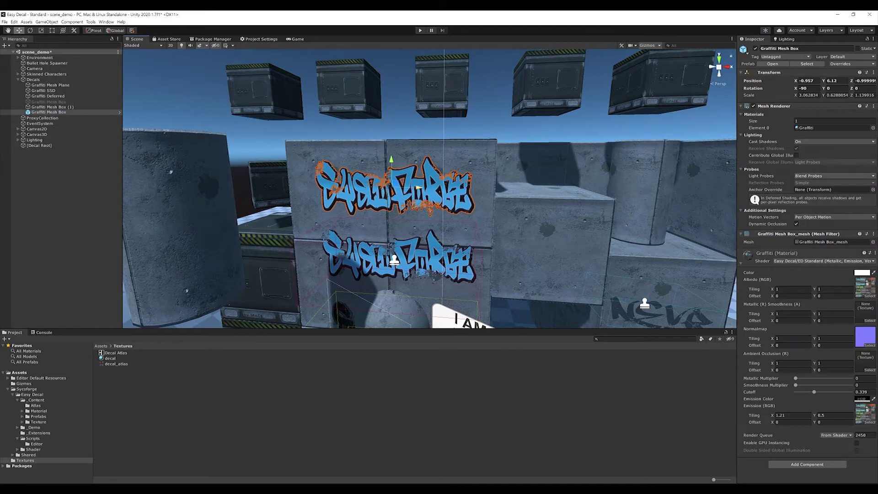
pyautogui.moveTo(419, 187)
pyautogui.mouseDown()
pyautogui.moveTo(560, 187)
pyautogui.moveTo(424, 188)
pyautogui.mouseUp()
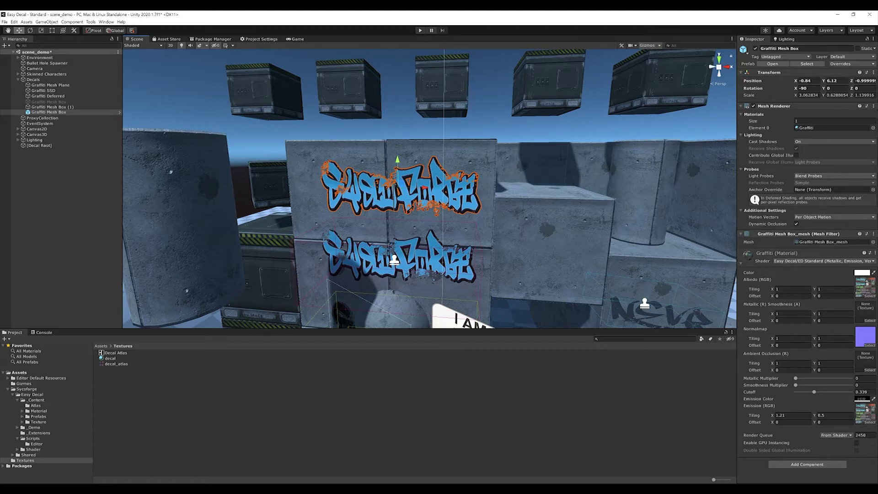
# - Inspect the saved Graffiti Mesh Box prefab and the geometry of its Graffiti Mesh Box_mesh asset
pyautogui.click(822, 241)
pyautogui.click(192, 414)
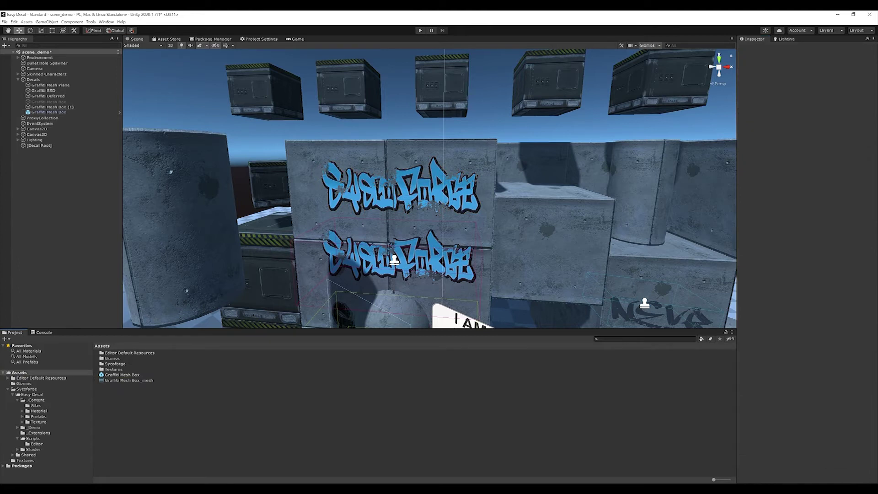
pyautogui.click(122, 374)
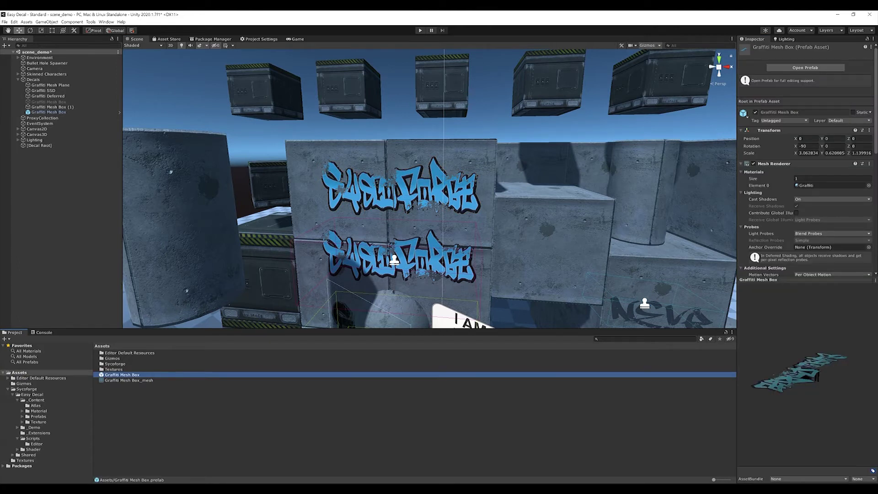
pyautogui.click(129, 379)
pyautogui.moveTo(800, 366)
pyautogui.mouseDown()
pyautogui.moveTo(822, 393)
pyautogui.moveTo(841, 375)
pyautogui.moveTo(804, 366)
pyautogui.moveTo(822, 393)
pyautogui.moveTo(842, 384)
pyautogui.moveTo(797, 362)
pyautogui.mouseUp()
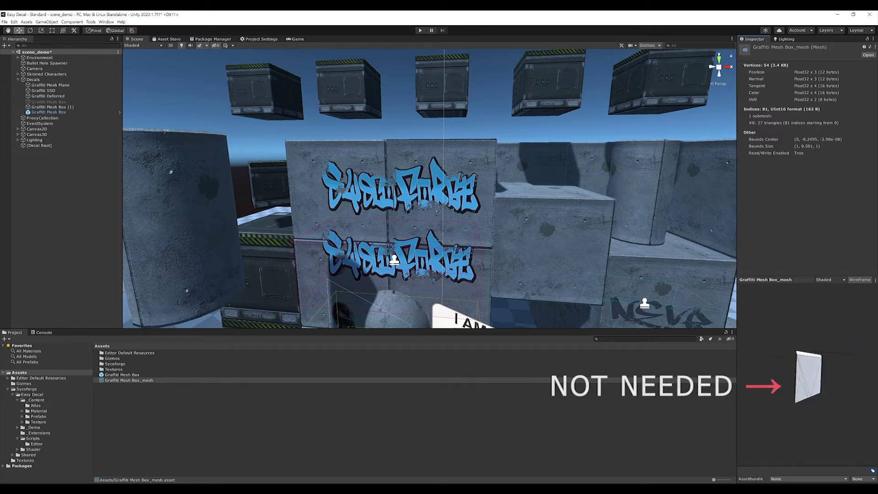
# - Reactivate the original Graffiti Mesh Box decal and delete the instantiated prefab copy from the scene
pyautogui.click(48, 102)
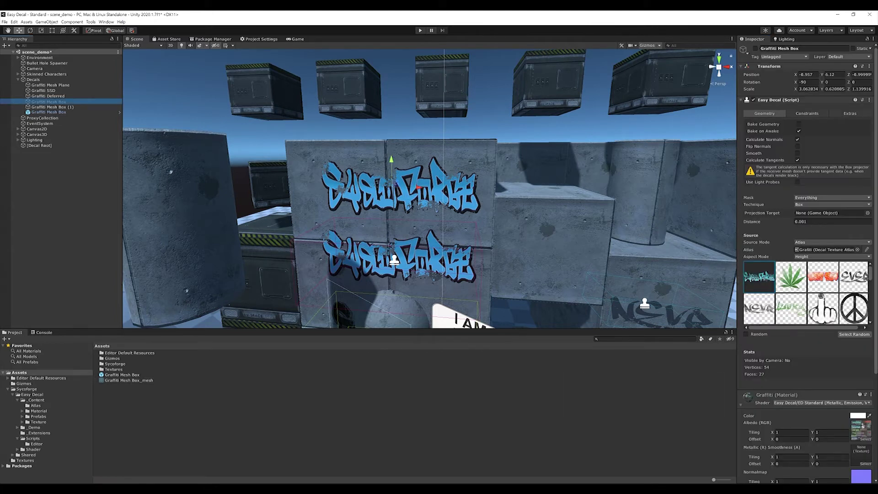
pyautogui.click(432, 192)
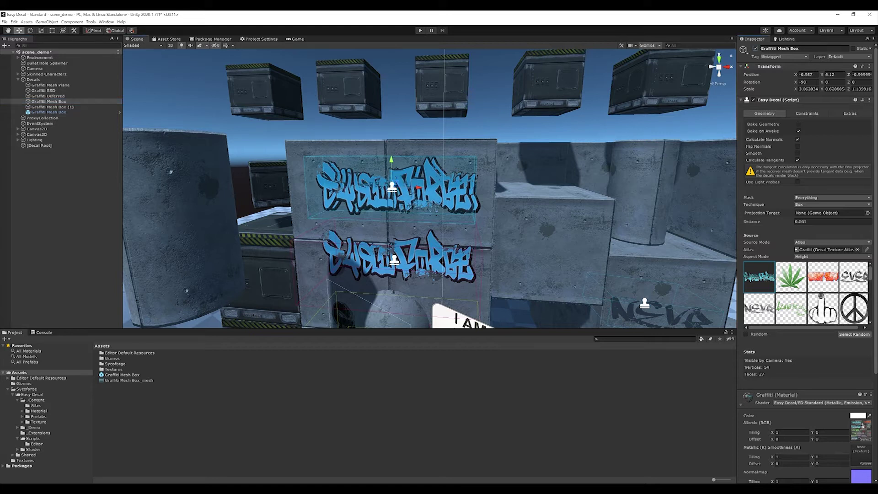
pyautogui.press('Delete')
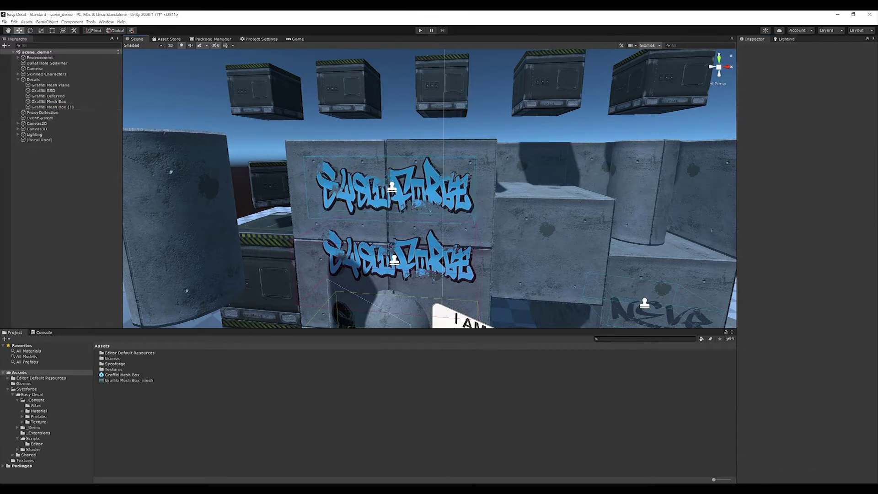
# - Set the Angle constraint of the Graffiti Mesh Box decal to 89
pyautogui.click(392, 187)
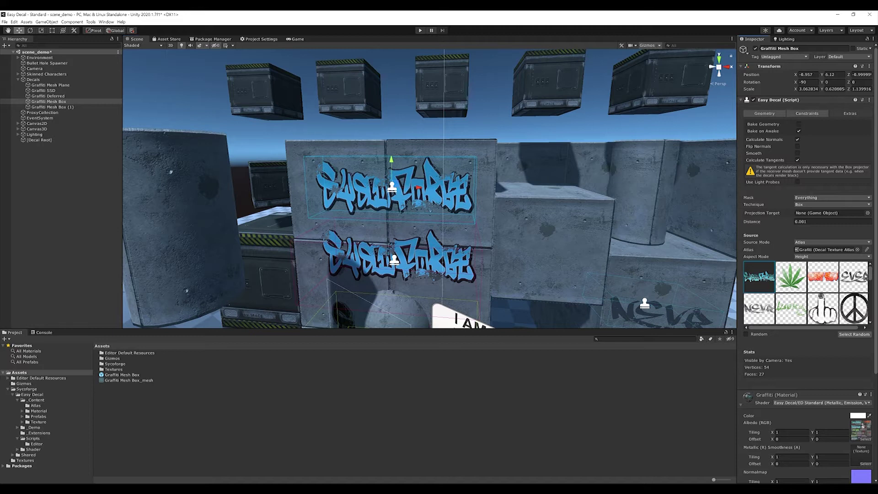
pyautogui.click(807, 113)
pyautogui.click(839, 130)
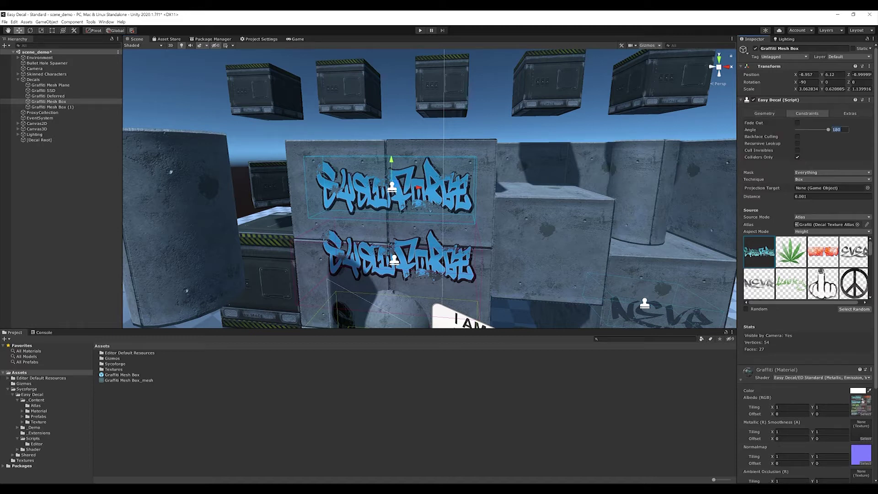
pyautogui.write('89')
pyautogui.press('Return')
# - Save the angle-limited decal over the existing Graffiti Mesh Box prefab and inspect the regenerated Graffiti Mesh Box_mesh geometry
pyautogui.click(850, 113)
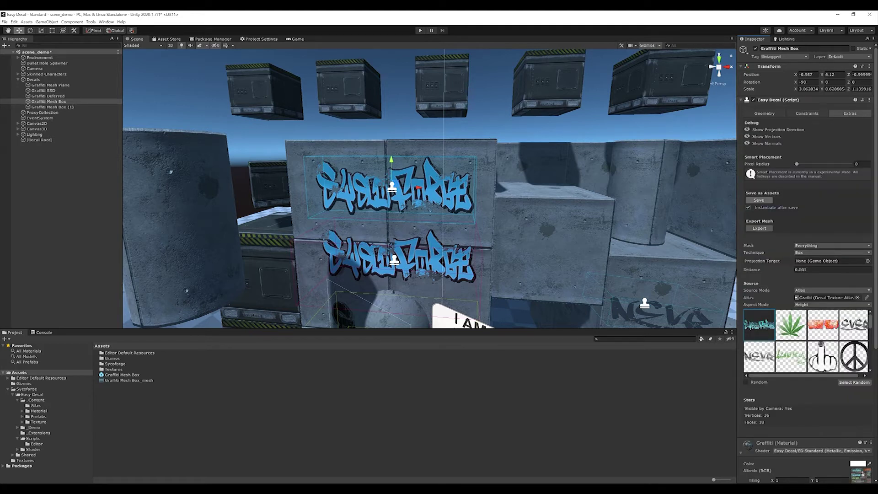
pyautogui.click(759, 200)
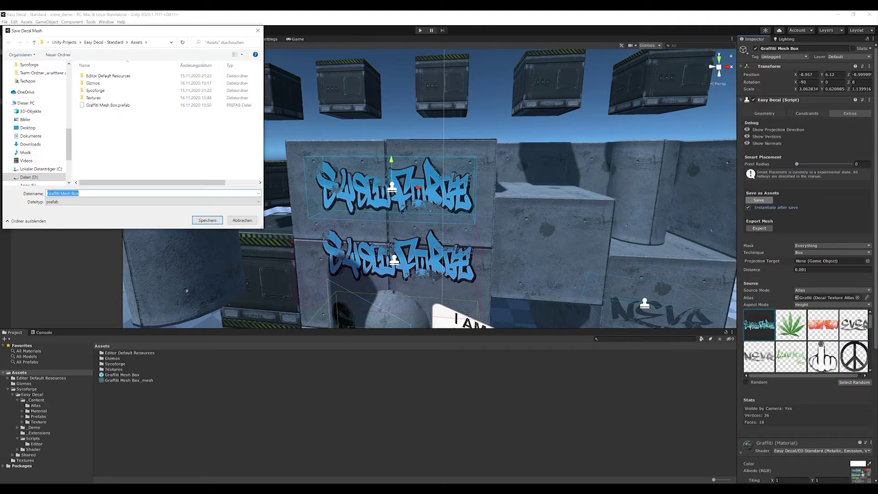
pyautogui.press('Return')
pyautogui.click(454, 255)
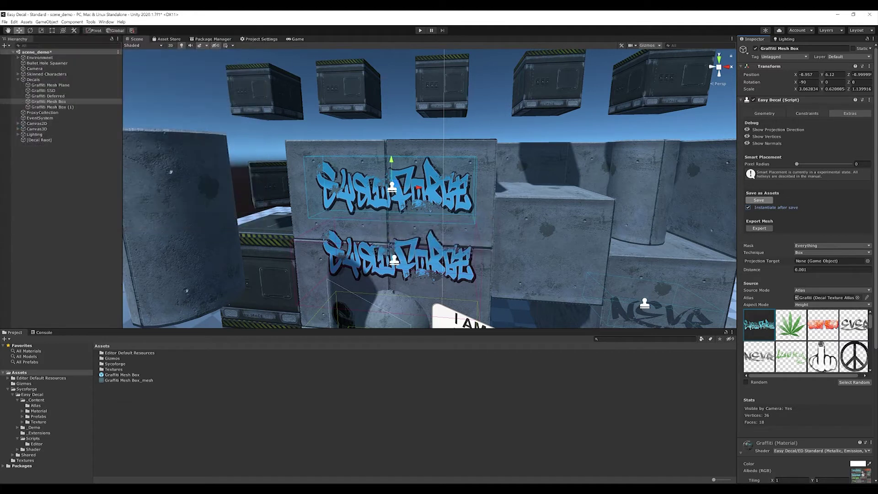
pyautogui.click(128, 381)
pyautogui.moveTo(807, 366); pyautogui.dragTo(864, 415)
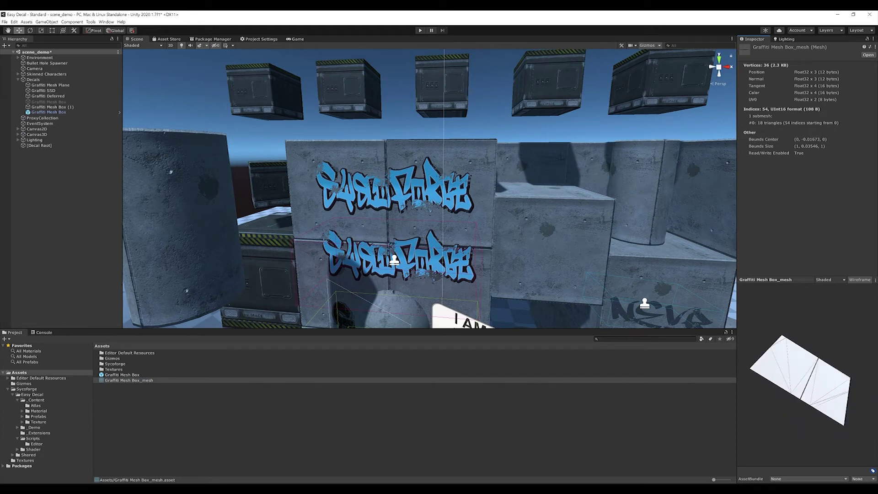
# - Turn Calculate Normals off and back on for the Graffiti Mesh Box decal
pyautogui.click(402, 187)
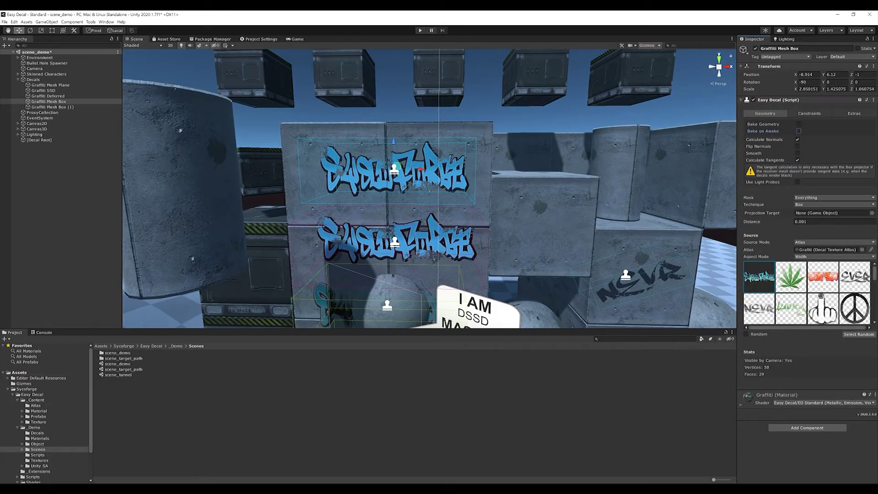
pyautogui.click(798, 139)
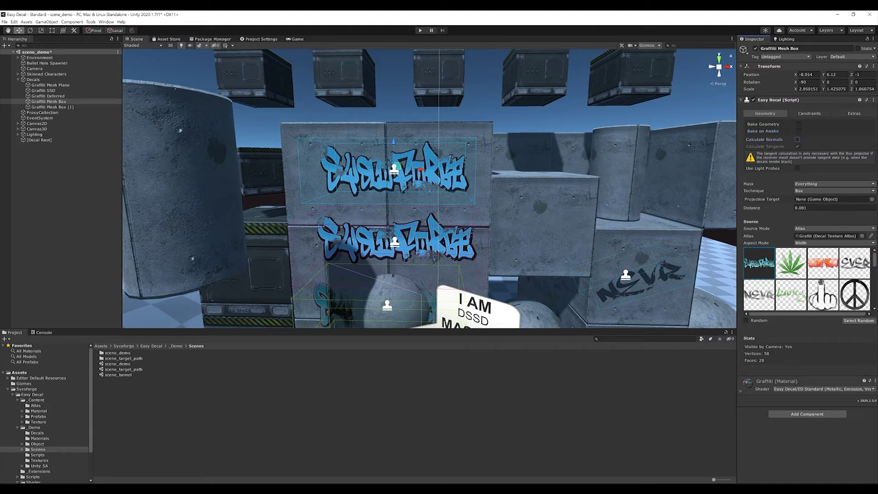
pyautogui.click(797, 139)
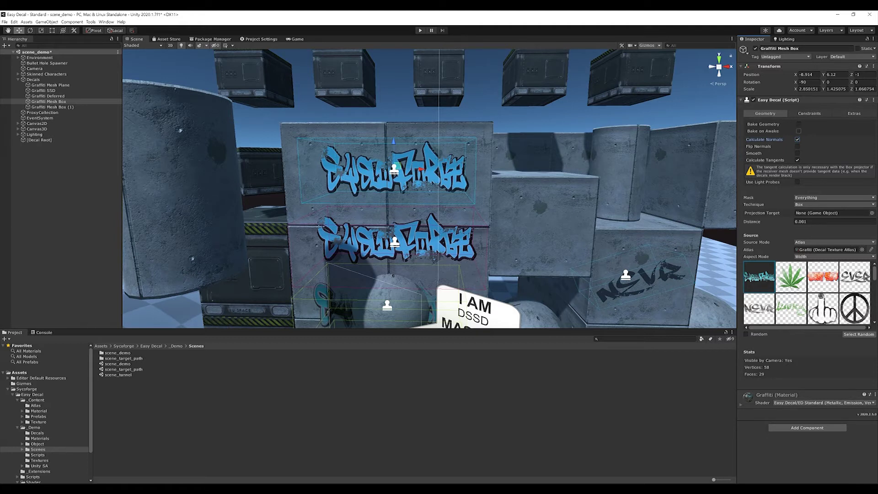
# - Display the Constraints settings of the Graffiti Mesh Box decal
pyautogui.moveTo(439, 197); pyautogui.dragTo(439, 190, button='middle')
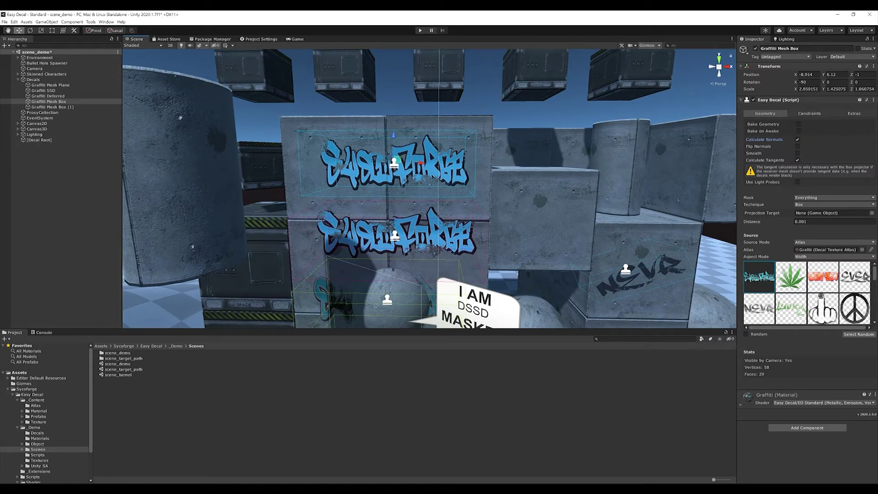
pyautogui.moveTo(457, 183); pyautogui.dragTo(441, 192, button='middle')
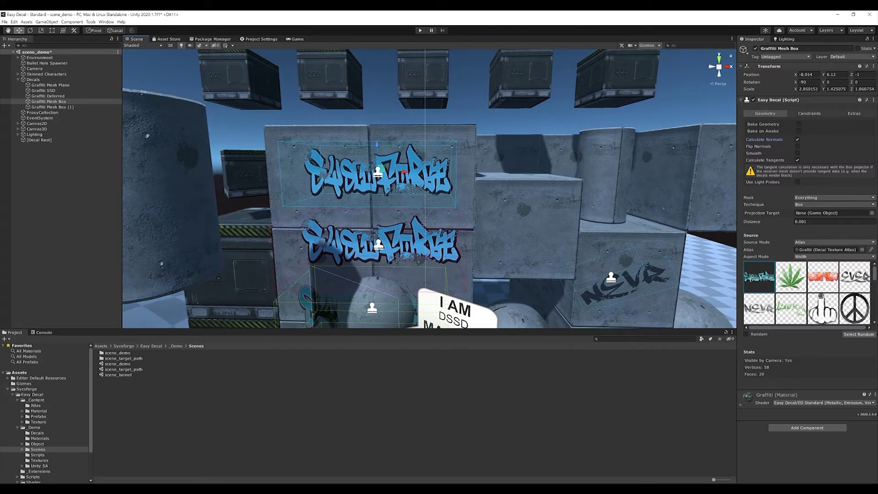
pyautogui.click(809, 113)
pyautogui.moveTo(493, 183); pyautogui.dragTo(451, 188, button='middle')
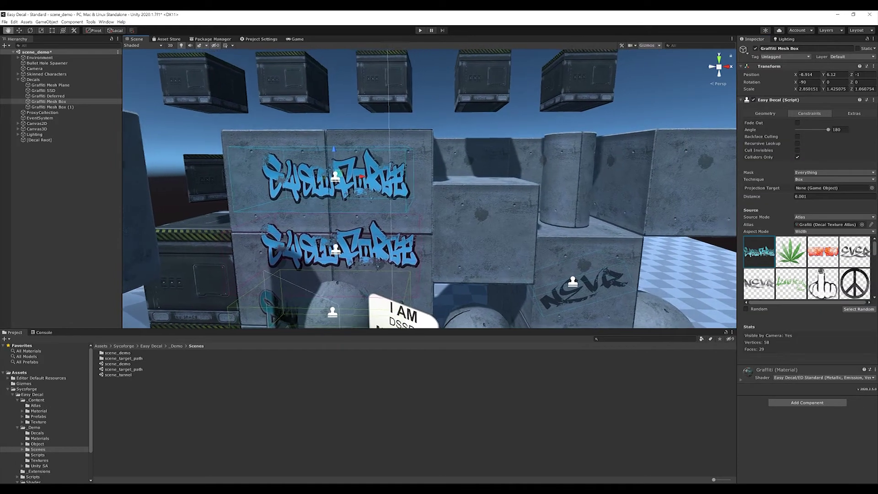
# - Try Fade Out on the Graffiti Mesh Box decal, setting its Alpha Curve to a flat preset and lowering the end point to 0
pyautogui.moveTo(476, 174); pyautogui.dragTo(503, 157, button='right')
pyautogui.moveTo(457, 183); pyautogui.dragTo(490, 177, button='middle')
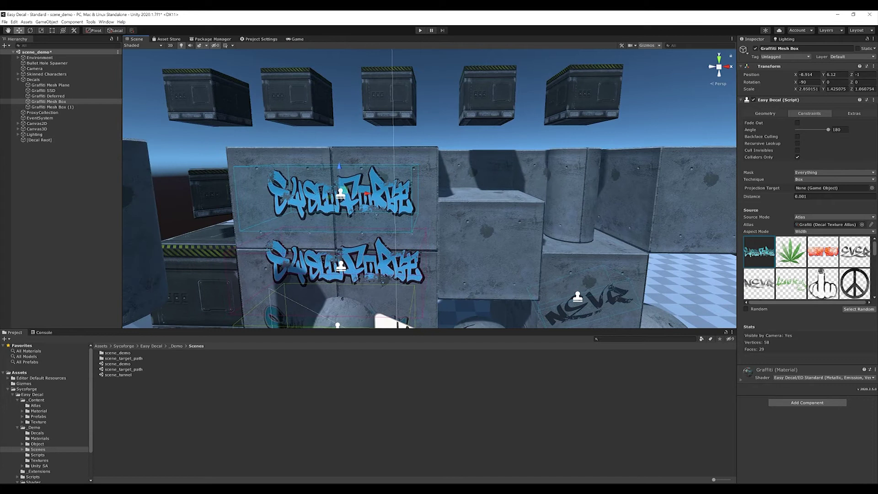
pyautogui.click(797, 122)
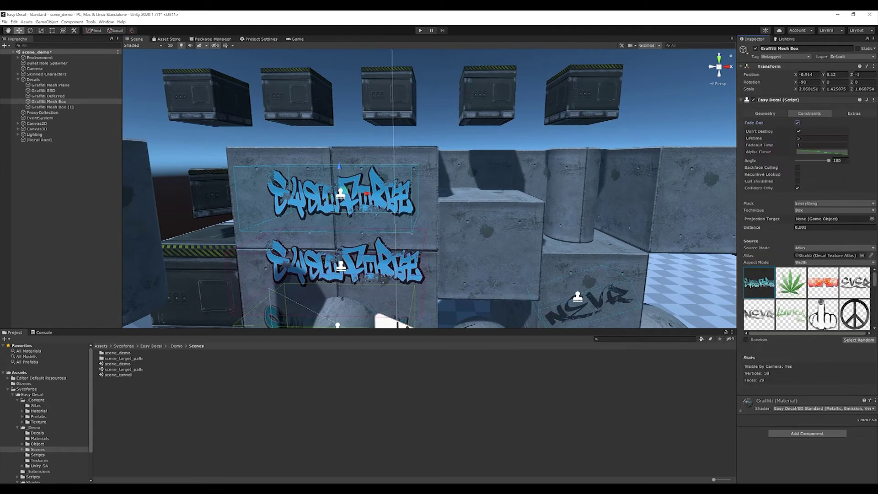
pyautogui.moveTo(448, 183); pyautogui.dragTo(483, 184, button='middle')
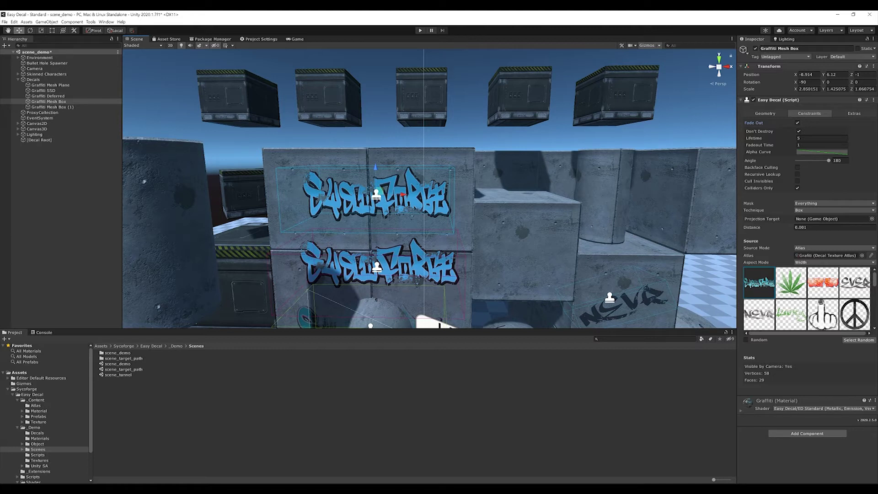
pyautogui.click(821, 152)
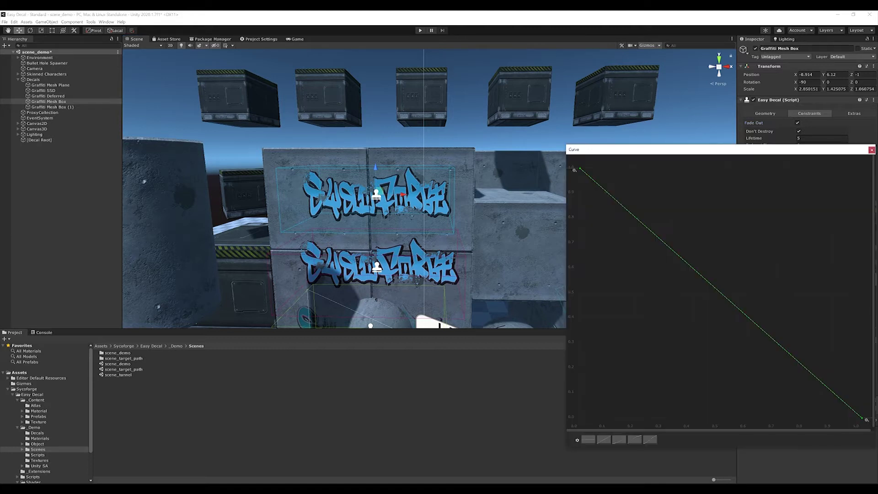
pyautogui.moveTo(704, 149); pyautogui.dragTo(487, 123)
pyautogui.click(371, 413)
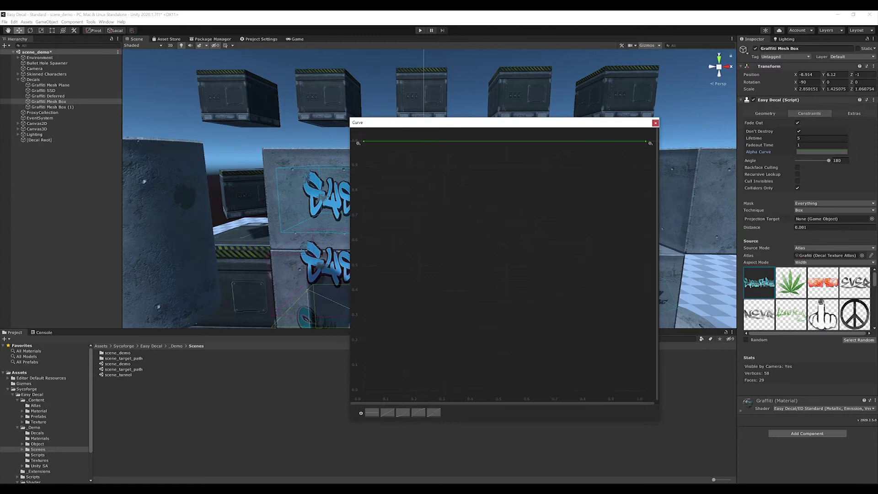
pyautogui.moveTo(650, 143); pyautogui.dragTo(650, 393)
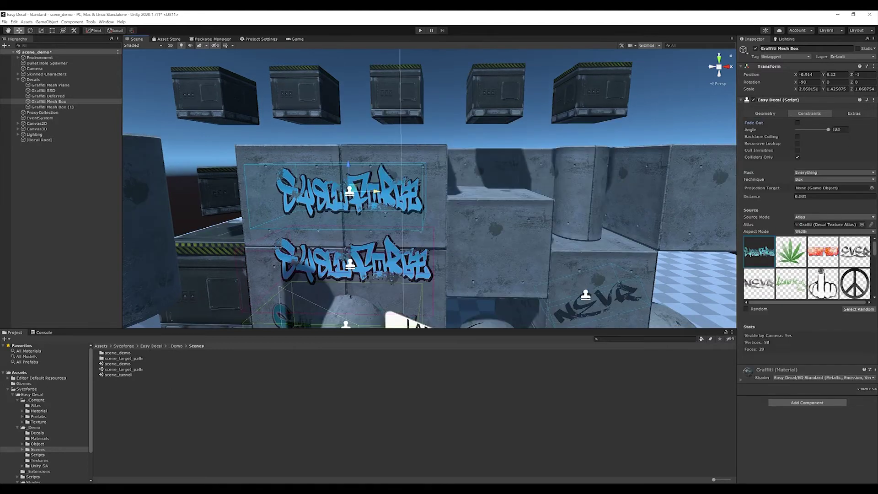
# - Move the Graffiti Mesh Box decal over the concrete corner at about X 0.225, Y 6.307 and inspect its stretched projection
pyautogui.moveTo(332, 190); pyautogui.dragTo(408, 152)
pyautogui.moveTo(408, 152); pyautogui.dragTo(295, 165, button='middle')
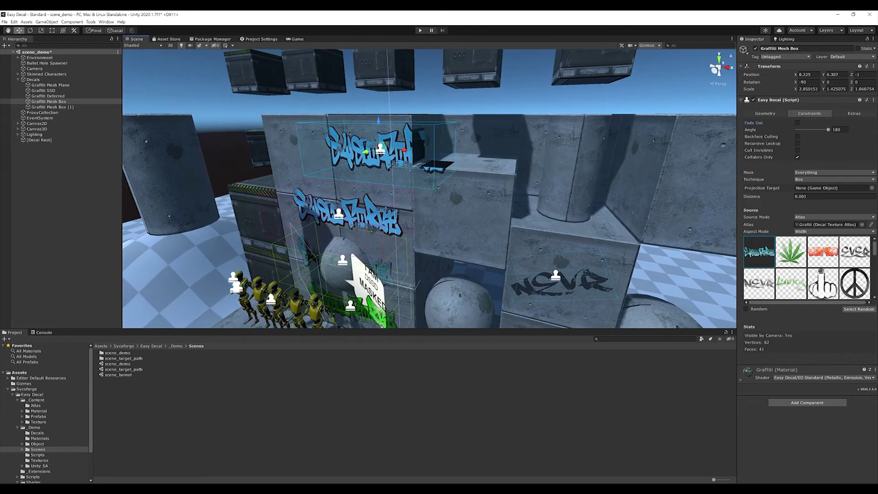
pyautogui.scroll(10, 473, 133)
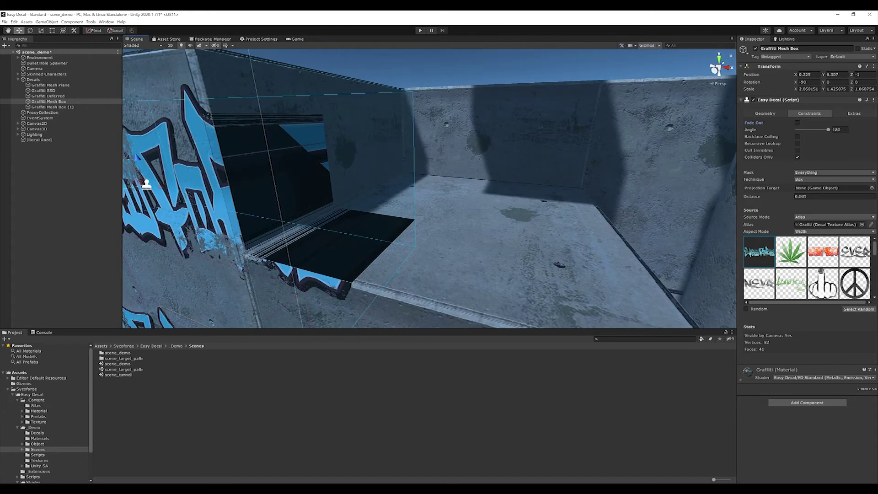
pyautogui.scroll(-8, 430, 188)
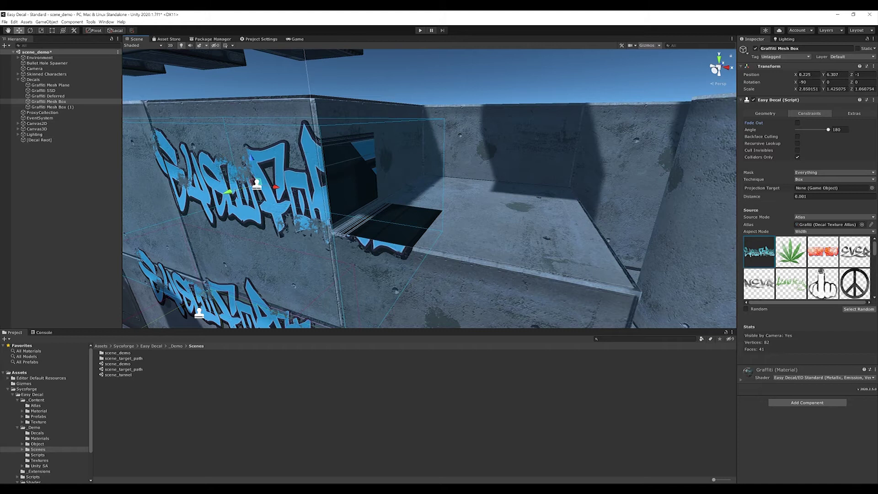
# - Set the Graffiti Mesh Box decal's Angle constraint to 89 and enable Recursive Lookup
pyautogui.moveTo(828, 129); pyautogui.dragTo(807, 129)
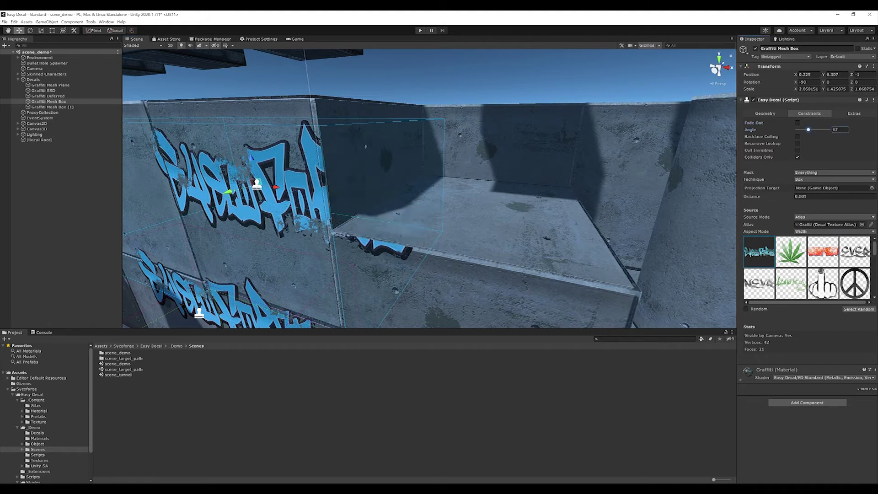
pyautogui.click(839, 130)
pyautogui.write('89')
pyautogui.moveTo(430, 188); pyautogui.dragTo(457, 206, button='middle')
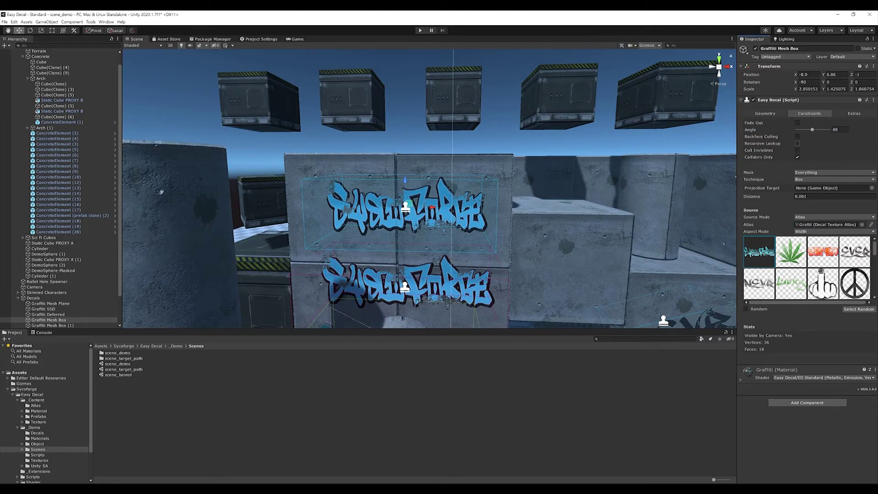
pyautogui.click(797, 143)
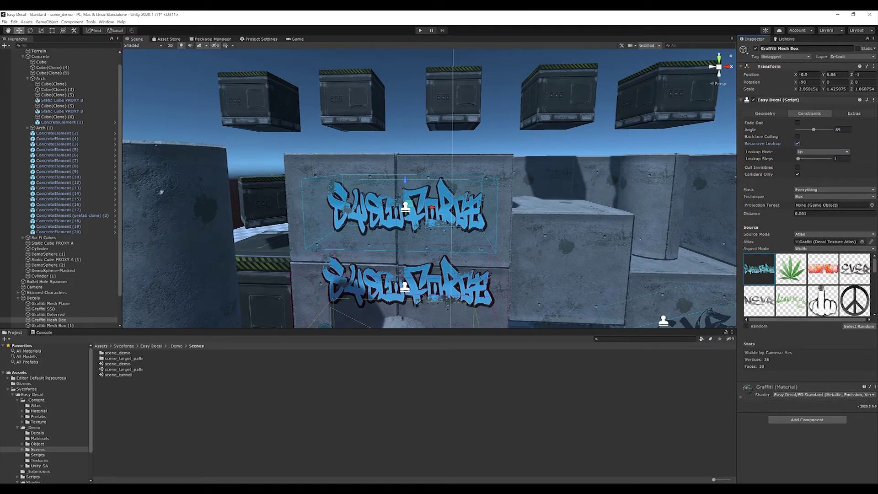
# - Turn the Box Collider of Static Cube PROXY A (1) off and back on to test the decal projection
pyautogui.click(350, 208)
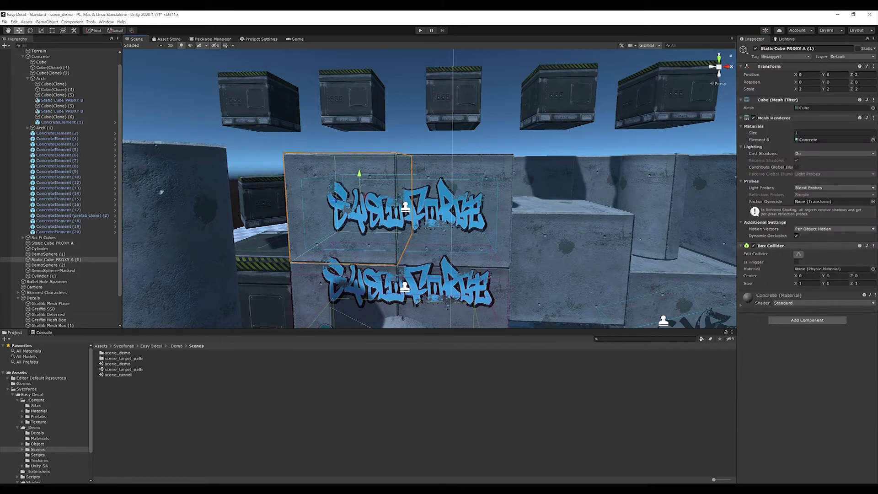
pyautogui.click(753, 245)
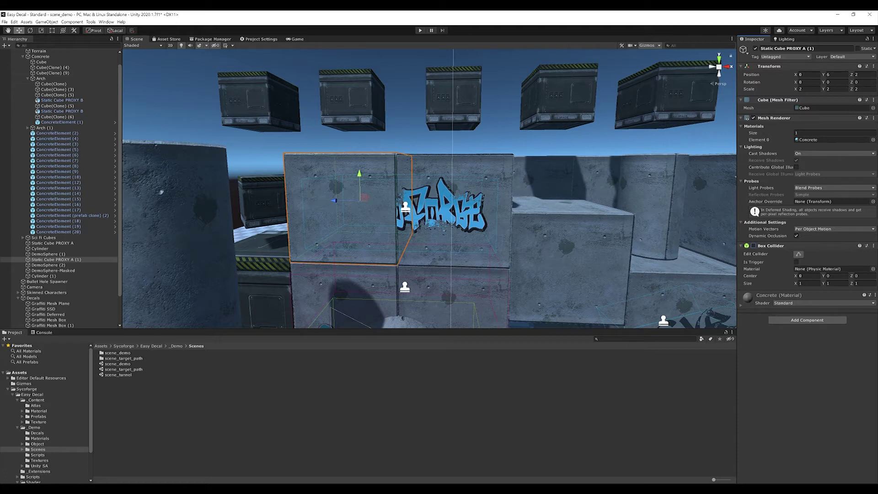
pyautogui.click(753, 246)
# - Duplicate the Static Cube PROXY B behind the graffiti's second half and raise the copy to Y 9.444 above the scene
pyautogui.click(458, 211)
pyautogui.moveTo(457, 210); pyautogui.dragTo(440, 246, button='middle')
pyautogui.scroll(-3, 440, 246)
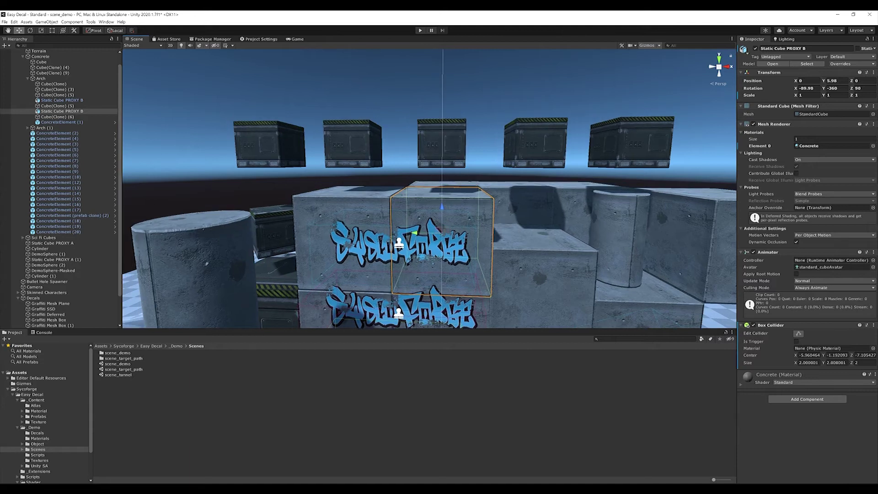
pyautogui.hotkey('ctrl', 'd')
pyautogui.moveTo(442, 186); pyautogui.dragTo(441, 46)
pyautogui.moveTo(441, 46); pyautogui.dragTo(420, 173, button='middle')
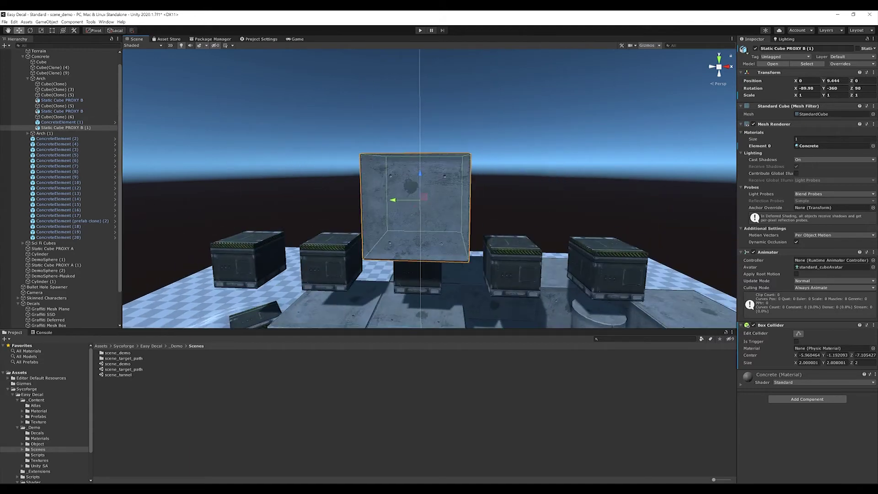
# - Duplicate the raised concrete cube and parent the copy under Static Cube PROXY B (1)
pyautogui.click(66, 127)
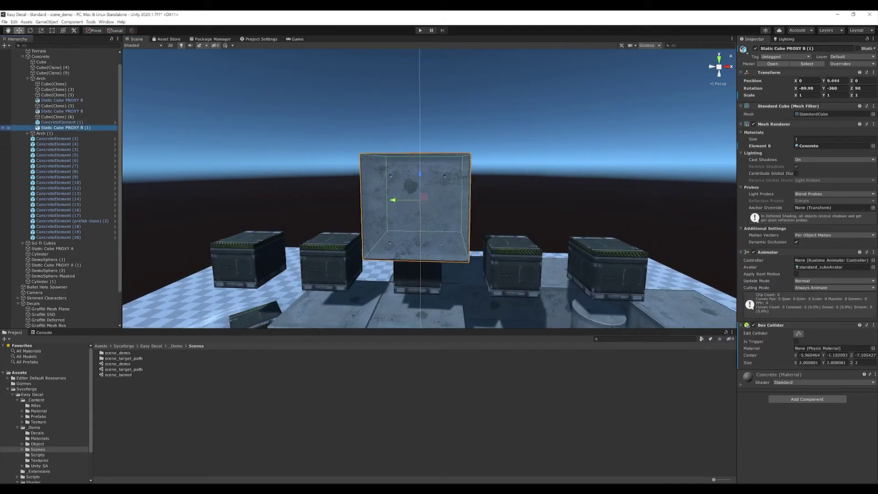
pyautogui.hotkey('ctrl', 'd')
pyautogui.moveTo(65, 133); pyautogui.dragTo(66, 128)
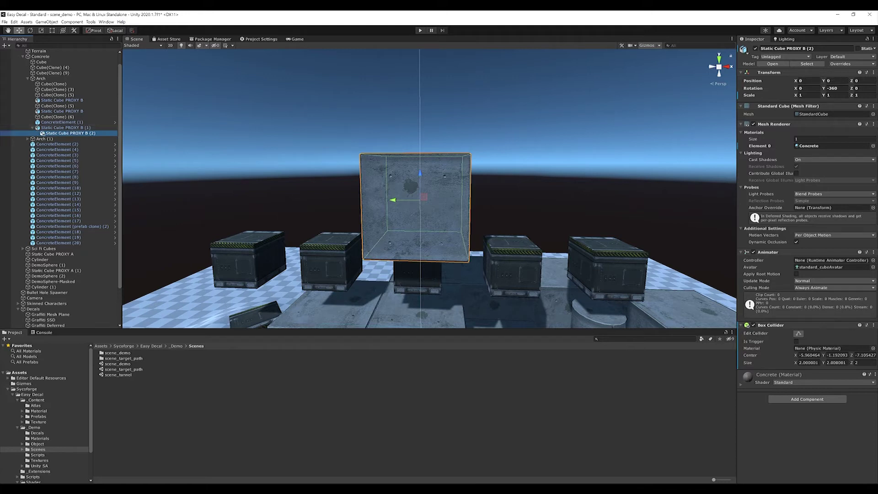
# - Move the child cube sideways to about Y -1.272 and scale it uniformly to about 0.73
pyautogui.moveTo(392, 200); pyautogui.dragTo(466, 204)
pyautogui.press('r')
pyautogui.scroll(-3, 466, 201)
pyautogui.moveTo(465, 201); pyautogui.dragTo(464, 142, button='middle')
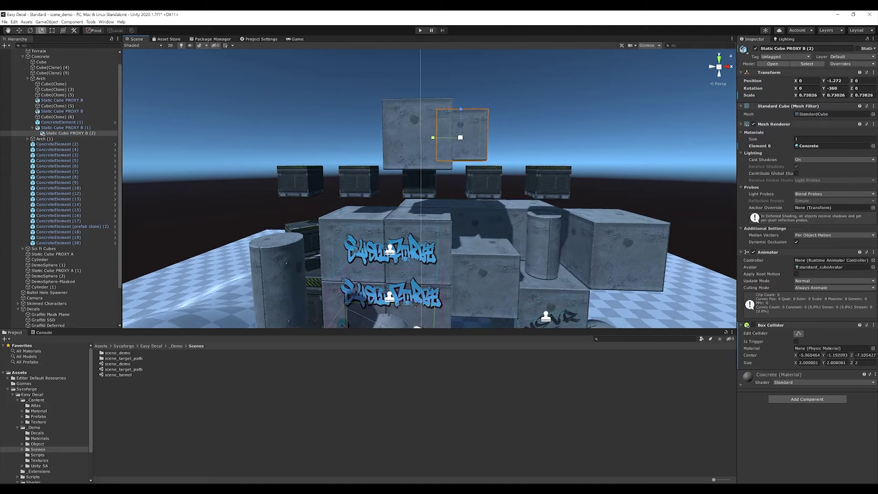
# - Move the Graffiti Mesh Box decal onto the raised parent and child cubes at about X 0.378, Y 9.481
pyautogui.scroll(1, 464, 143)
pyautogui.click(382, 261)
pyautogui.press('w')
pyautogui.moveTo(382, 236); pyautogui.dragTo(378, 107)
pyautogui.moveTo(406, 133); pyautogui.dragTo(459, 133)
pyautogui.moveTo(459, 134); pyautogui.dragTo(352, 239, button='middle')
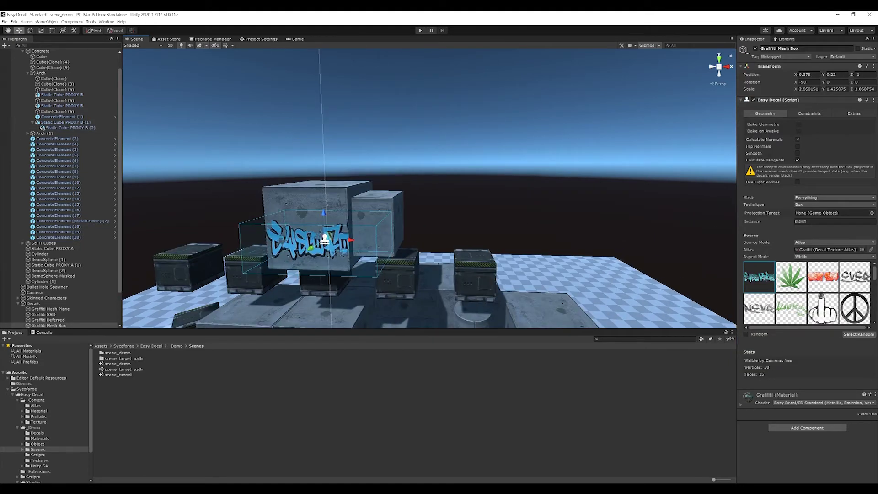
pyautogui.moveTo(323, 212); pyautogui.dragTo(322, 201)
# - Set the Recursive Lookup Mode of the Graffiti Mesh Box decal to Both
pyautogui.click(808, 113)
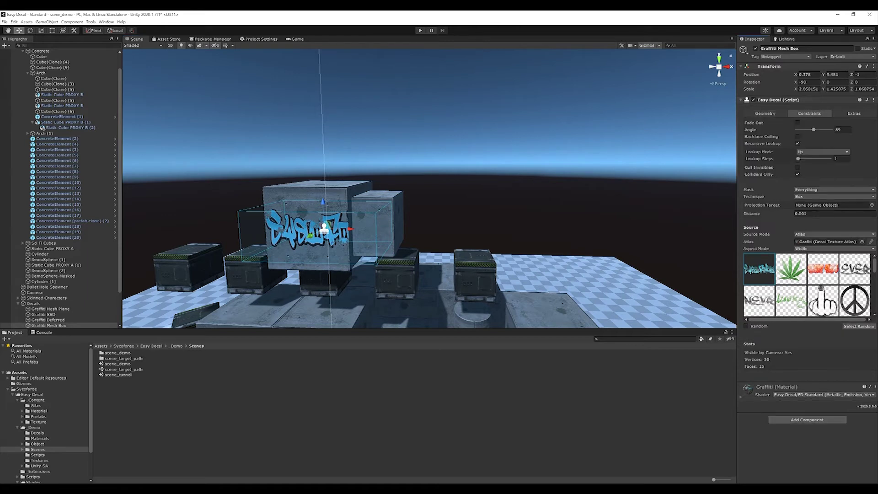
pyautogui.scroll(4, 430, 188)
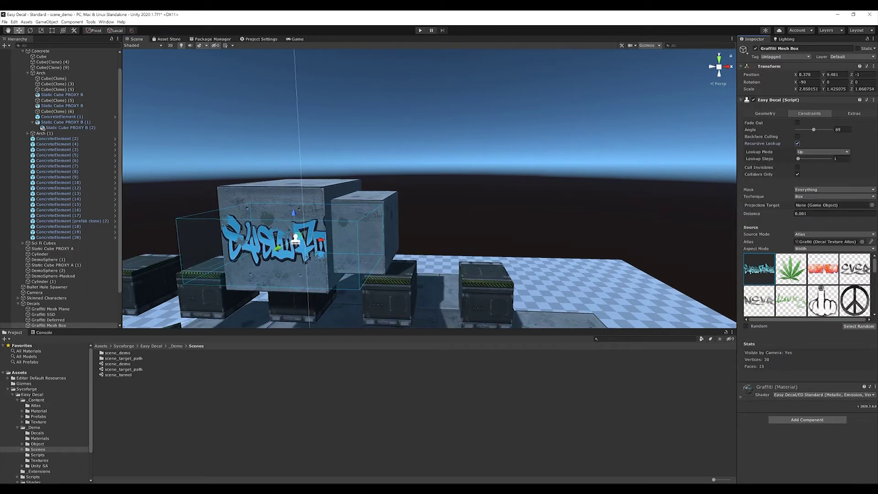
pyautogui.click(821, 151)
pyautogui.click(813, 173)
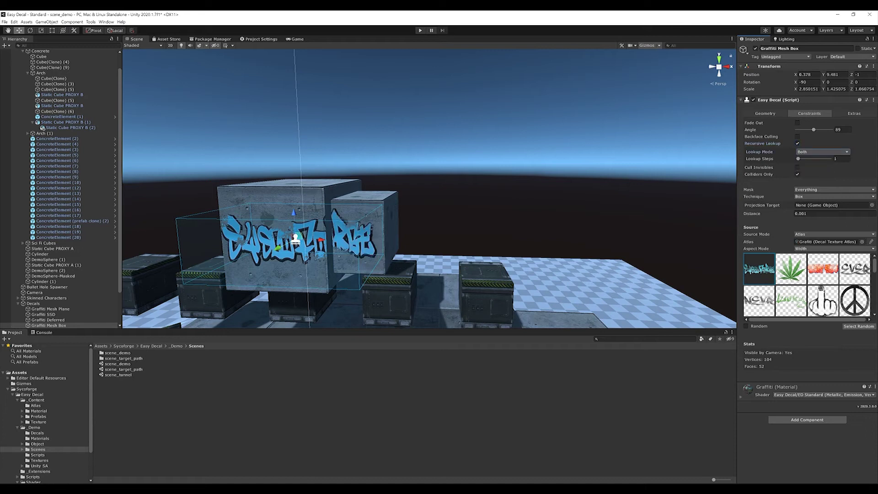
# - Duplicate the child cube, parent the copy under Static Cube PROXY B (2), and place it beside the others at a smaller scale
pyautogui.click(361, 215)
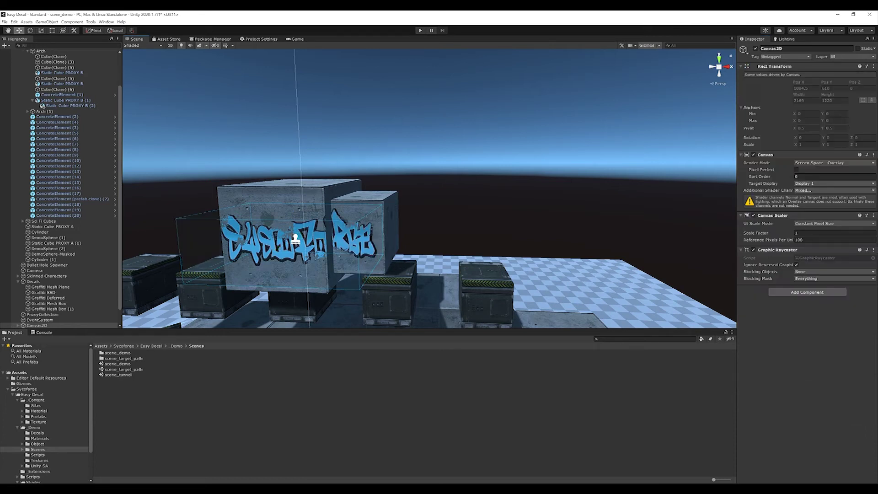
pyautogui.click(361, 215)
pyautogui.hotkey('ctrl', 'd')
pyautogui.moveTo(71, 111); pyautogui.dragTo(70, 105)
pyautogui.moveTo(333, 228); pyautogui.dragTo(387, 230)
pyautogui.press('r')
# - Shift the Graffiti Mesh Box decal along the nested cubes to about X 0.941
pyautogui.click(319, 240)
pyautogui.press('w')
pyautogui.moveTo(321, 240); pyautogui.dragTo(351, 240)
pyautogui.click(405, 235)
pyautogui.click(325, 240)
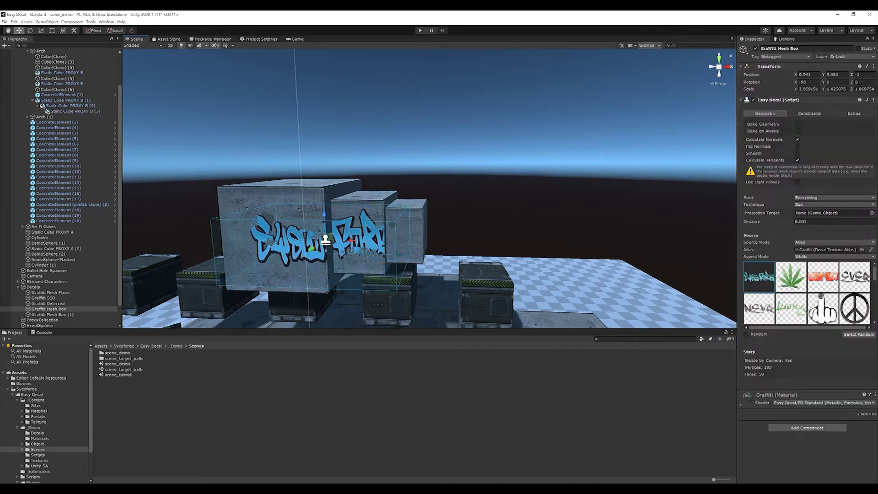
# - Set the decal's Lookup Steps to 2 and shift it to about X 1.075 across all three nested cubes
pyautogui.click(809, 114)
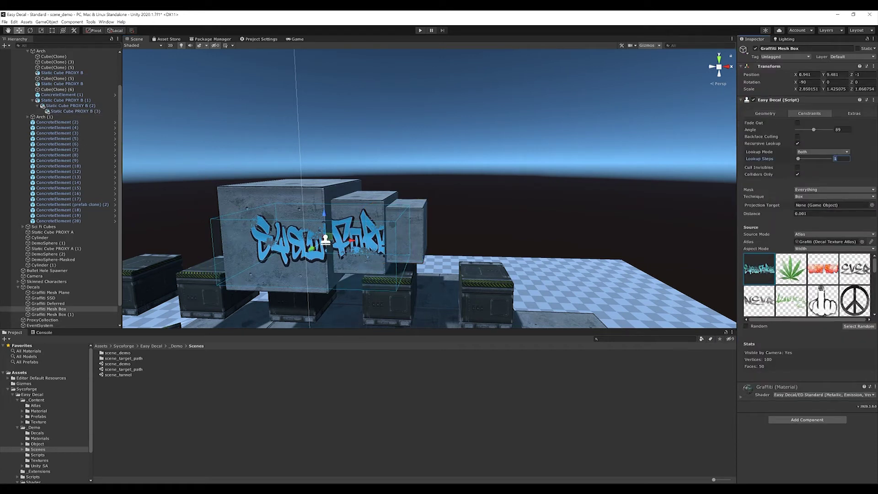
pyautogui.write('2')
pyautogui.moveTo(351, 240)
pyautogui.mouseDown()
pyautogui.moveTo(369, 241)
pyautogui.moveTo(360, 241)
pyautogui.mouseUp()
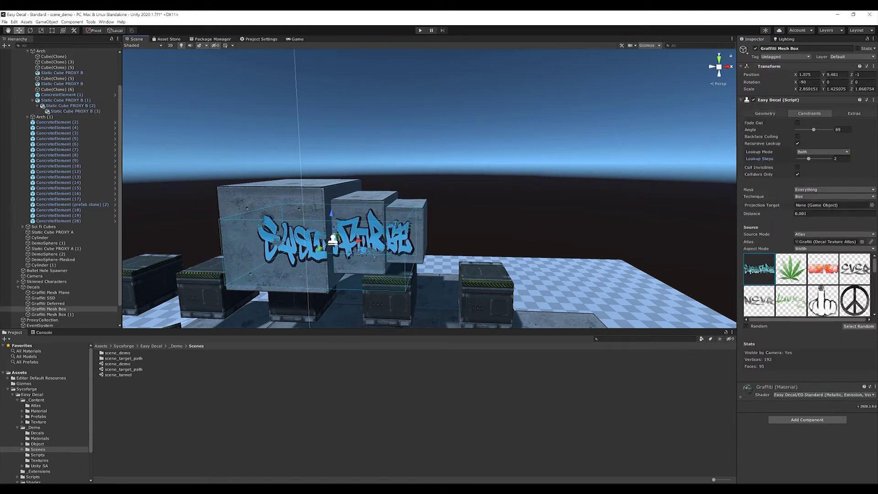
# - Move the Graffiti Mesh Box decal back down onto the concrete wall at about X -0.963, Y 6.856, above the other graffiti
pyautogui.moveTo(360, 240); pyautogui.dragTo(368, 244, button='right')
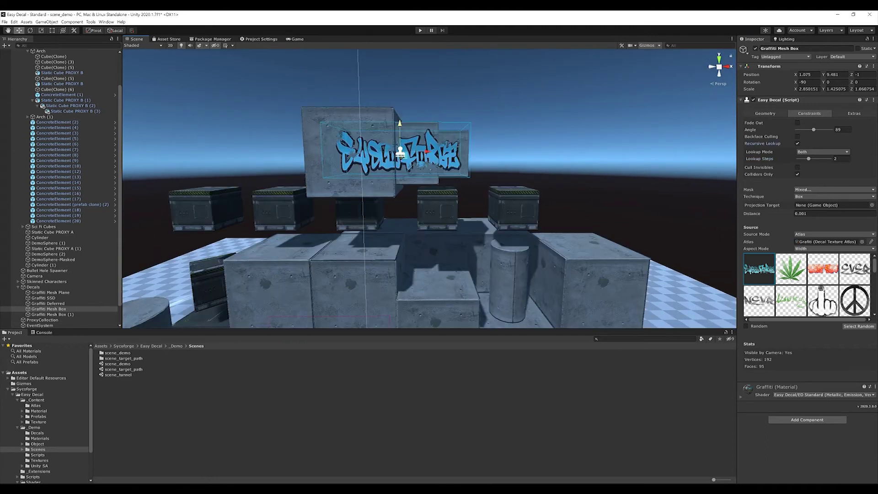
pyautogui.moveTo(399, 123); pyautogui.dragTo(402, 257)
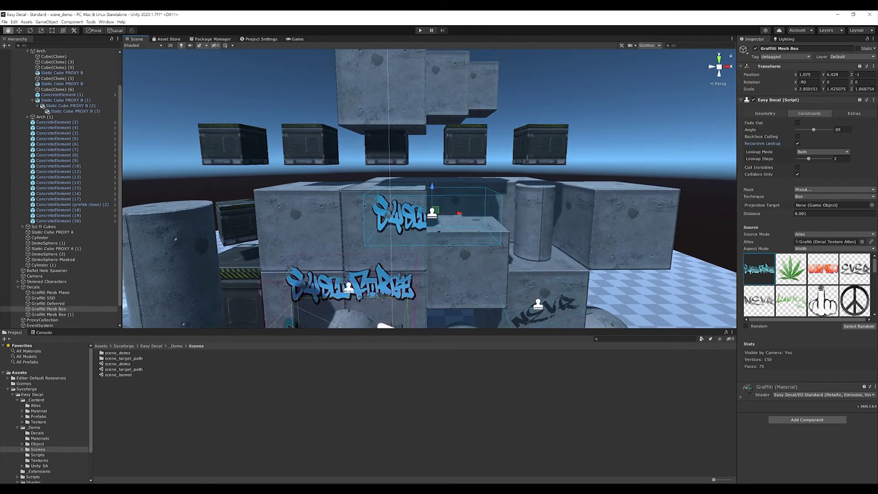
pyautogui.press('w')
pyautogui.moveTo(436, 213); pyautogui.dragTo(361, 213)
pyautogui.moveTo(332, 186); pyautogui.dragTo(333, 202)
pyautogui.moveTo(362, 228); pyautogui.dragTo(374, 228)
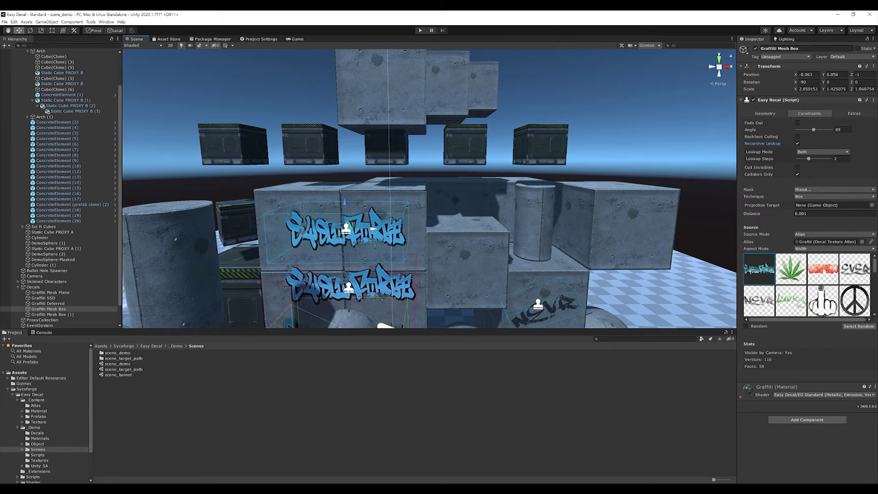
pyautogui.moveTo(375, 229); pyautogui.dragTo(388, 247, button='middle')
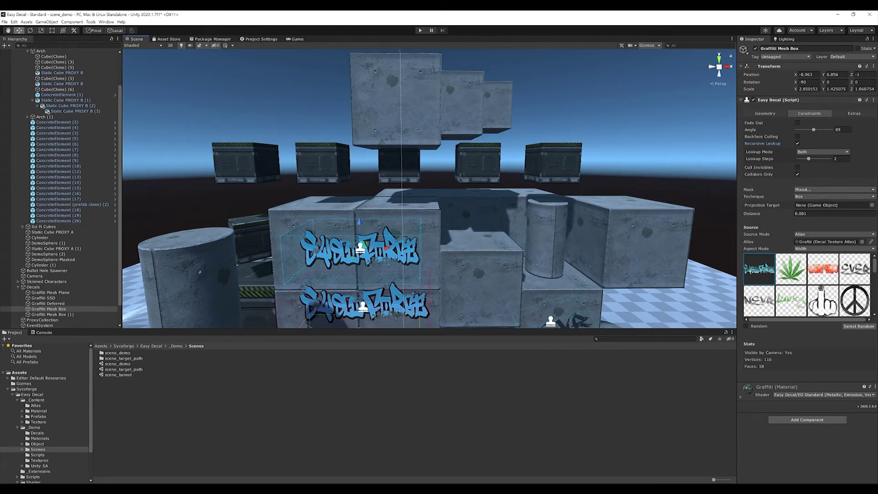
# - Assign Static Cube PROXY A (1) to the Hide-From-Mesh-Decals layer and reselect the Graffiti Mesh Box decal
pyautogui.click(322, 219)
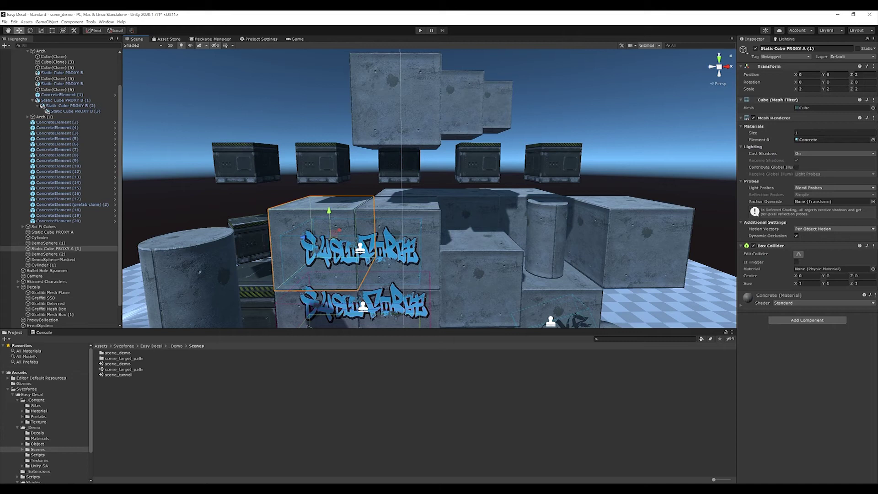
pyautogui.click(850, 56)
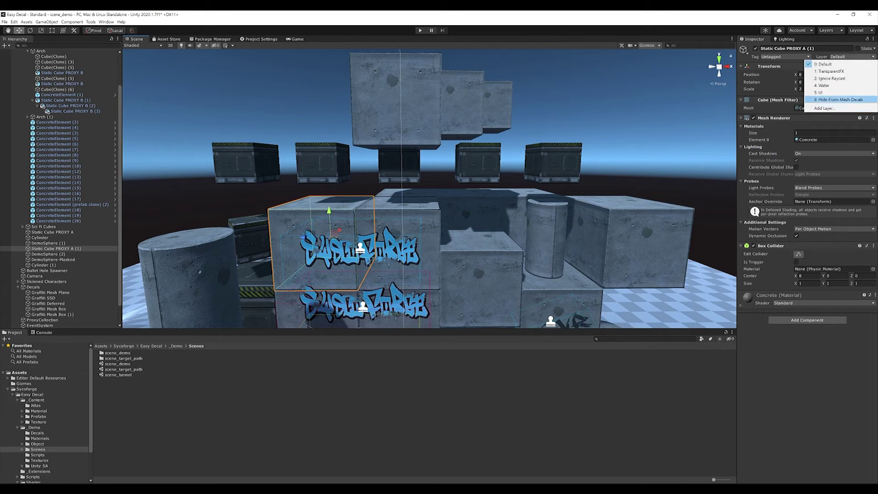
pyautogui.click(839, 99)
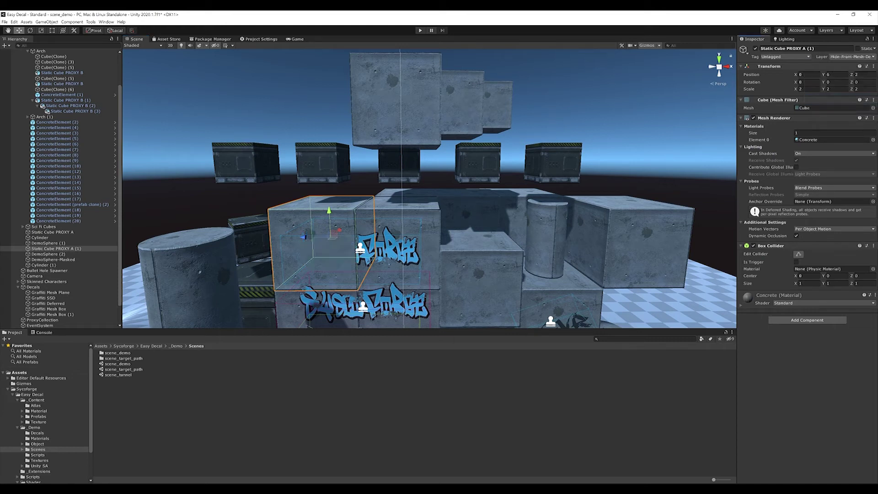
pyautogui.click(361, 248)
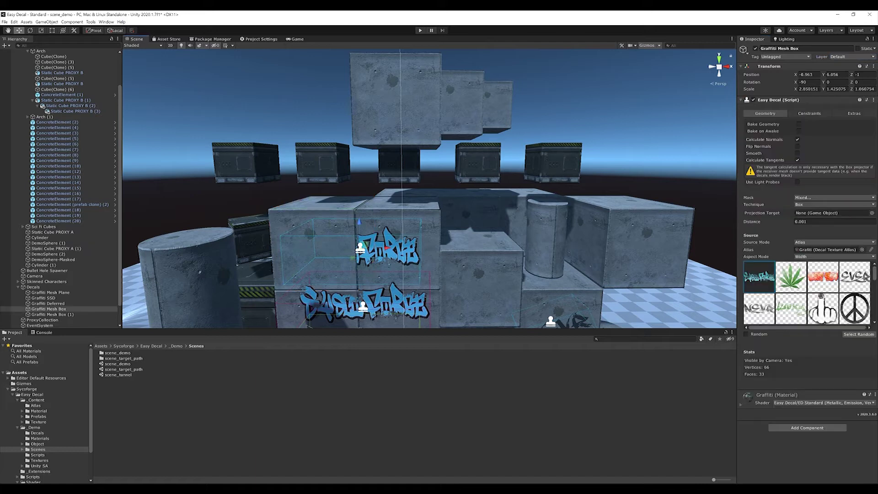
# - Set the Graffiti Mesh Box decal's Mask to Everything and exclude the Hide-From-Mesh-Decals layer again
pyautogui.click(822, 197)
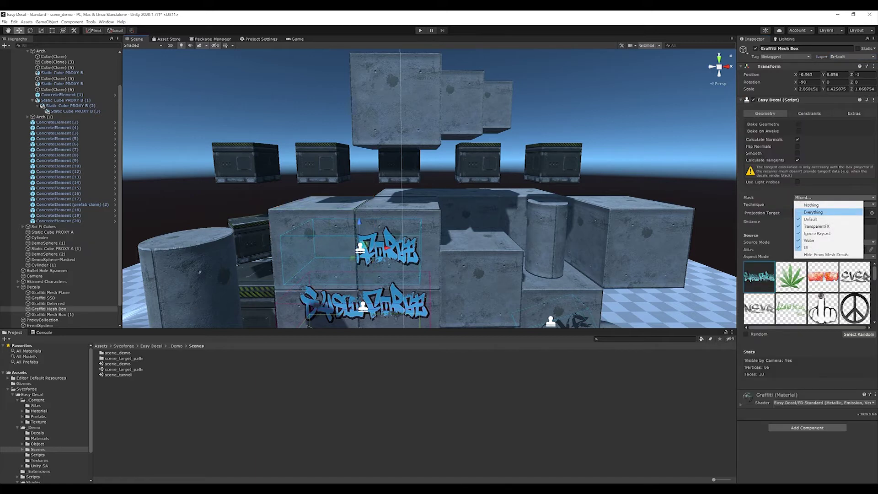
pyautogui.click(813, 212)
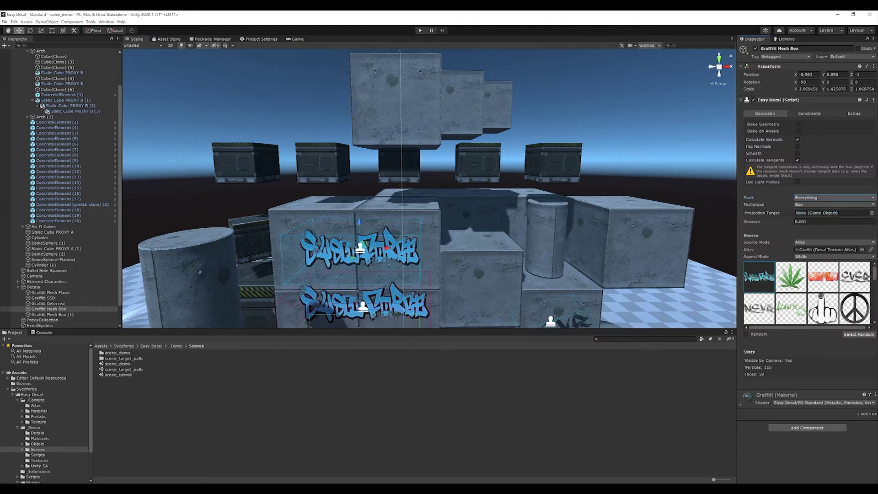
pyautogui.click(823, 197)
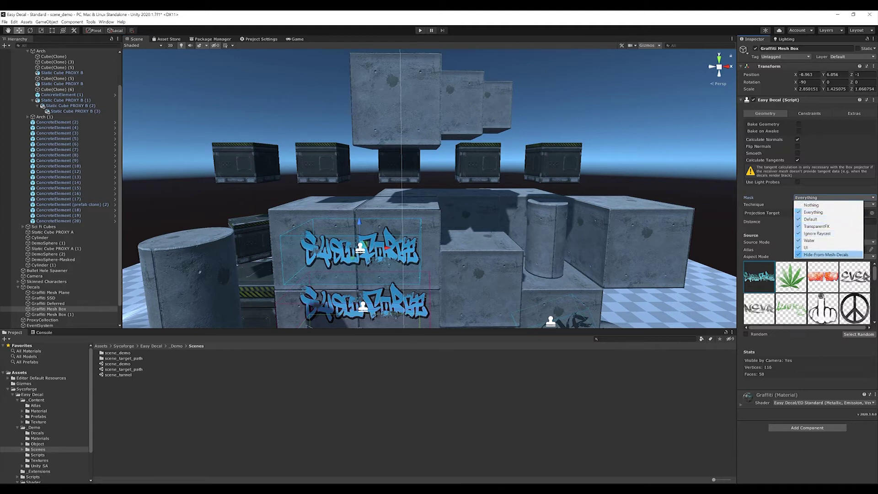
pyautogui.click(819, 254)
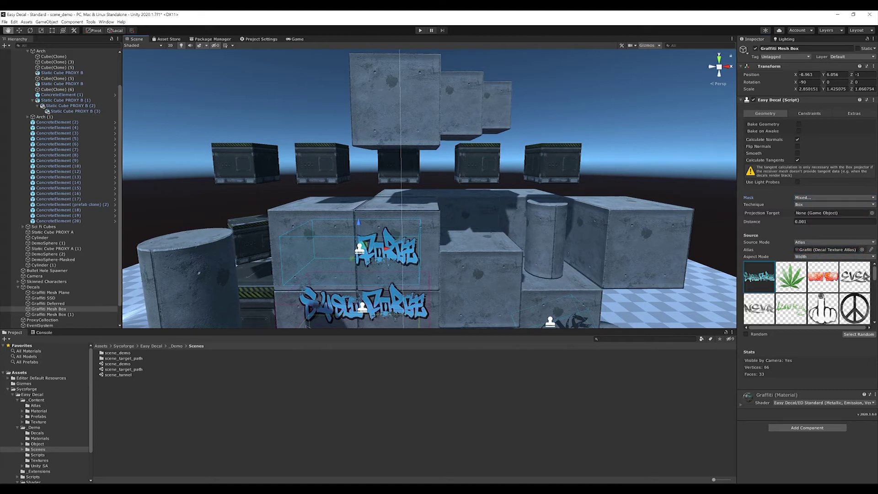
# - Try to assign the large floating cube, Static Cube PROXY B (1), to the Hide-From-Mesh-Decals layer
pyautogui.moveTo(439, 228); pyautogui.dragTo(433, 245, button='middle')
pyautogui.click(389, 117)
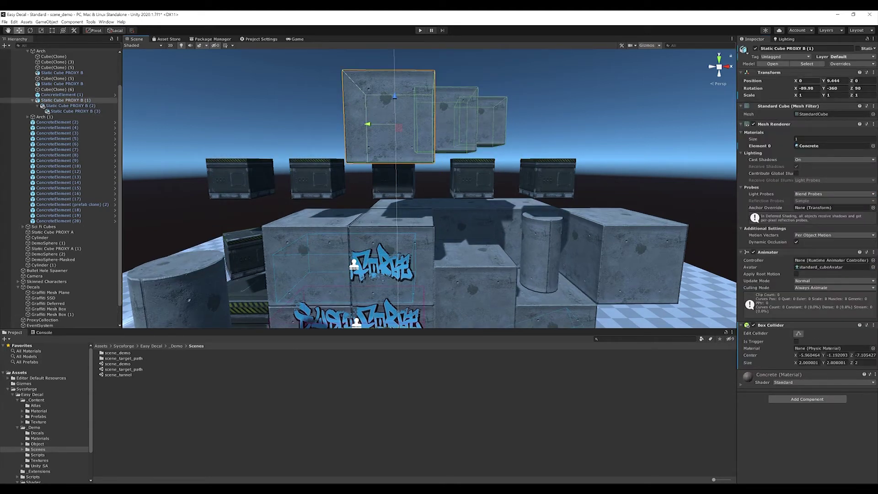
pyautogui.click(846, 56)
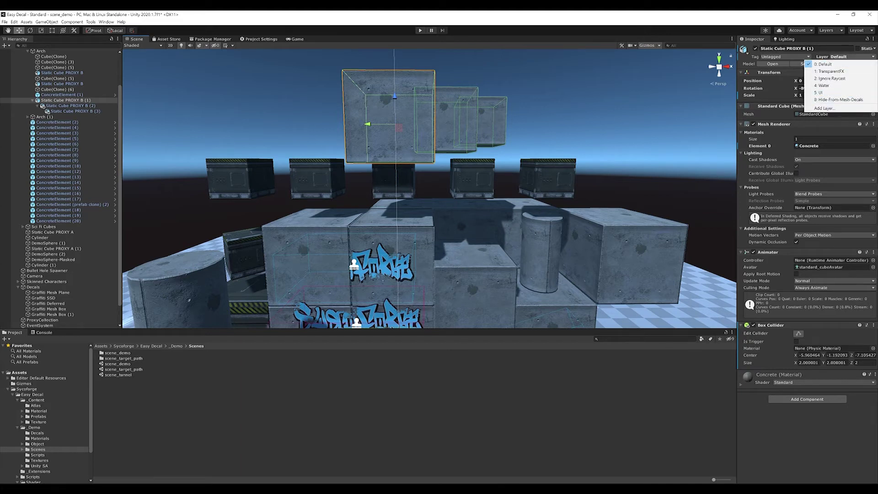
pyautogui.click(838, 99)
# - Move the Graffiti Mesh Box decal up from the concrete wall and across onto the three nested floating cubes
pyautogui.click(355, 264)
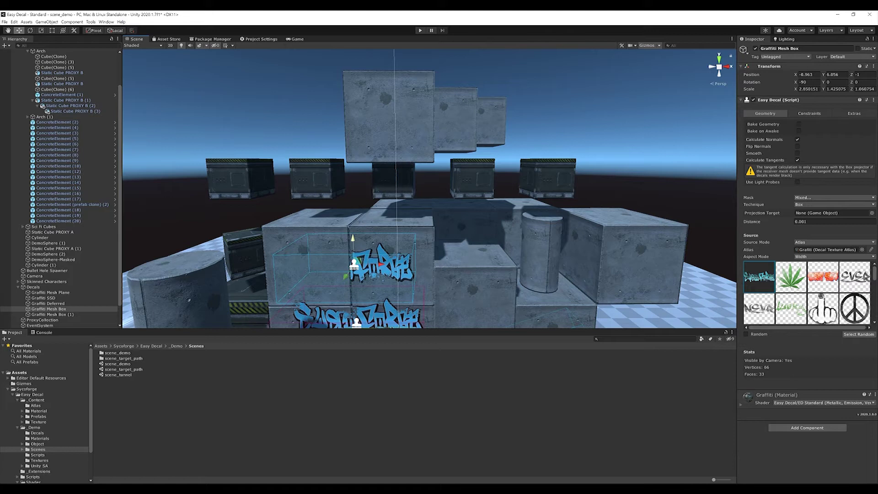
pyautogui.moveTo(352, 239); pyautogui.dragTo(347, 90)
pyautogui.moveTo(352, 98); pyautogui.dragTo(306, 146, button='middle')
pyautogui.moveTo(327, 165); pyautogui.dragTo(420, 165)
pyautogui.moveTo(420, 165); pyautogui.dragTo(415, 186, button='middle')
pyautogui.press('w')
# - Assign the middle nested cube, Static Cube PROXY B (2), to the Hide-From-Mesh-Decals layer
pyautogui.click(412, 187)
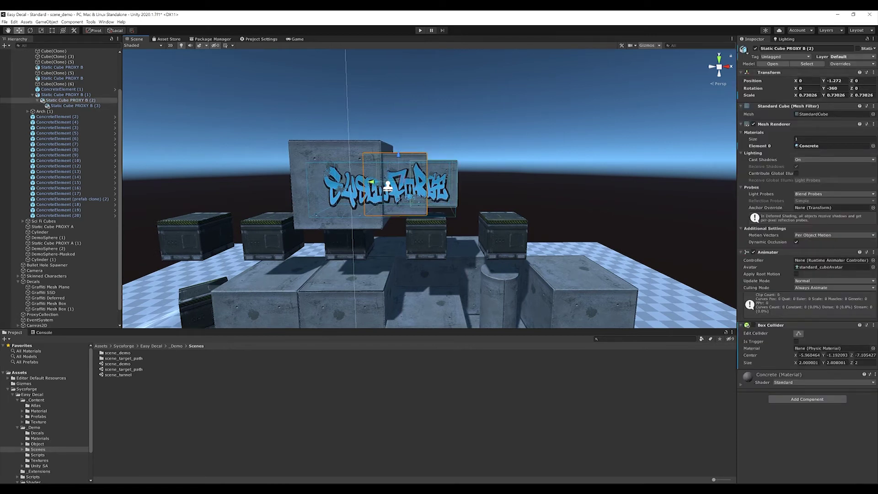
pyautogui.click(852, 57)
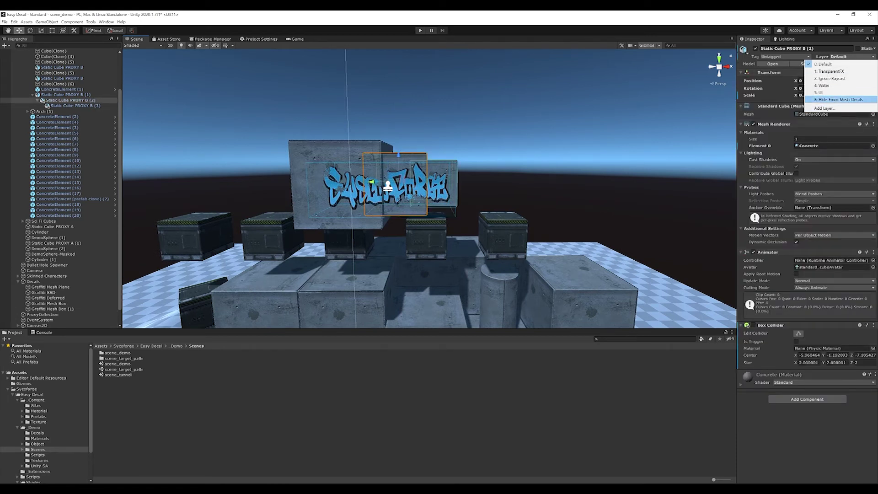
pyautogui.click(838, 100)
pyautogui.click(413, 264)
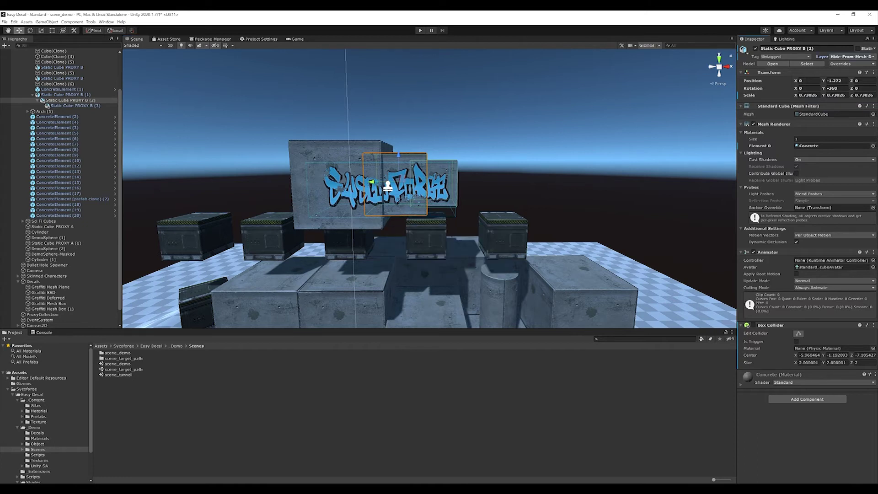
pyautogui.scroll(3, 429, 189)
pyautogui.moveTo(408, 199); pyautogui.dragTo(430, 227, button='middle')
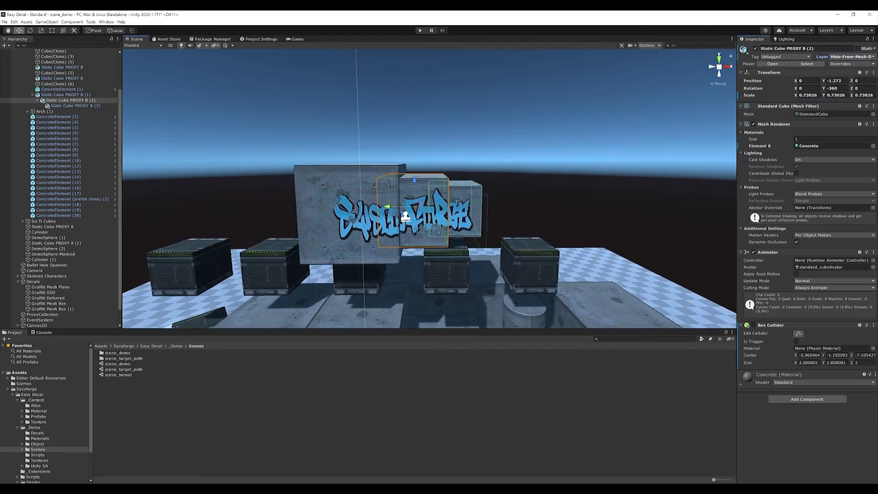
# - Assign the parent cube, Static Cube PROXY B (1), to the Hide-From-Mesh-Decals layer
pyautogui.click(352, 201)
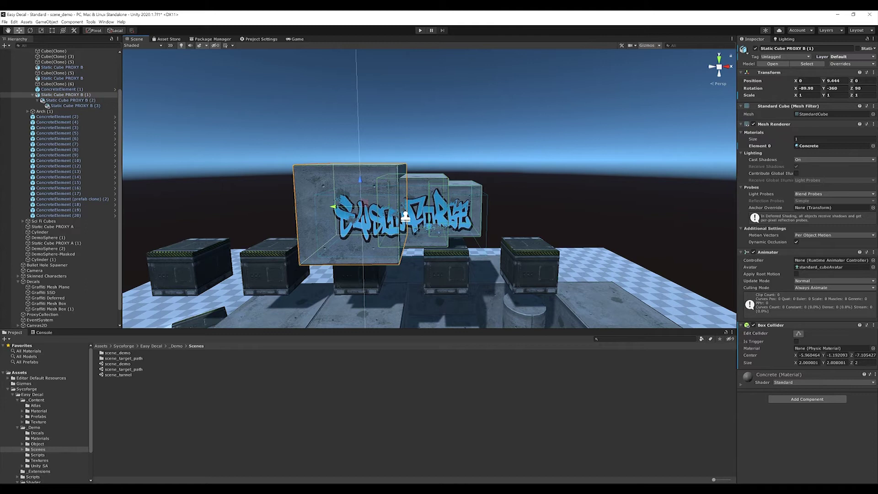
pyautogui.click(853, 56)
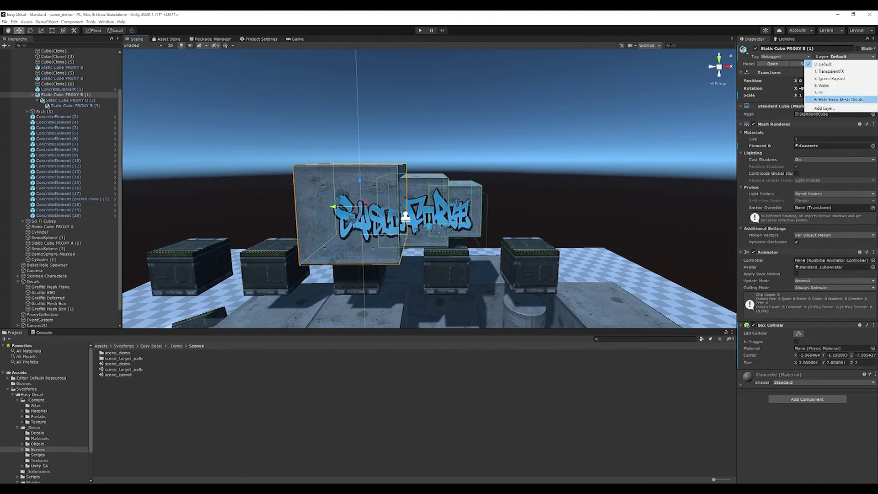
pyautogui.click(822, 98)
pyautogui.click(413, 264)
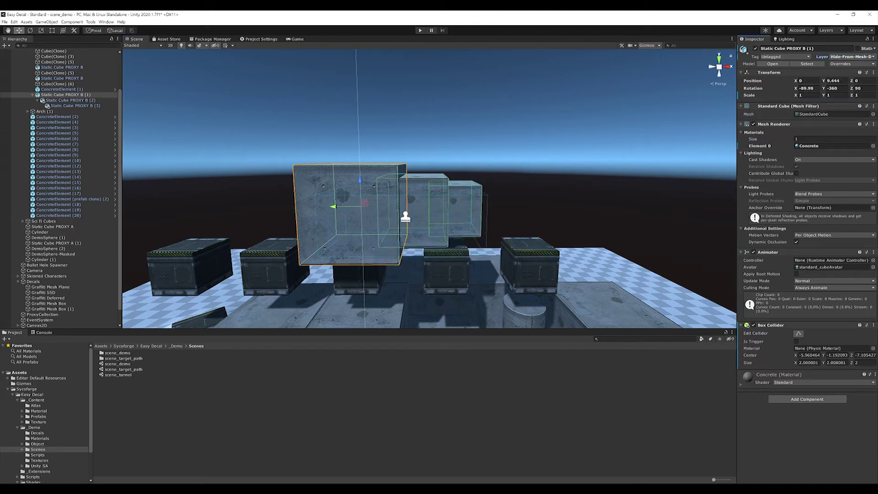
pyautogui.scroll(-3, 430, 188)
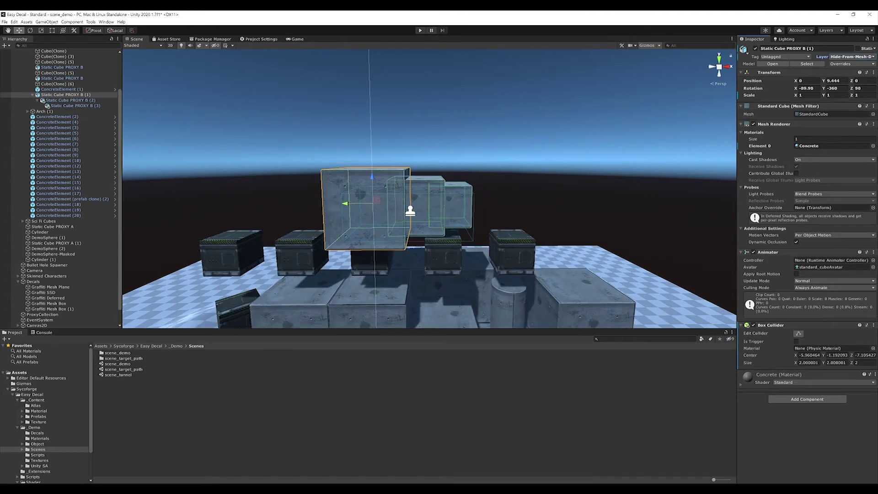
pyautogui.moveTo(409, 210); pyautogui.dragTo(446, 173, button='middle')
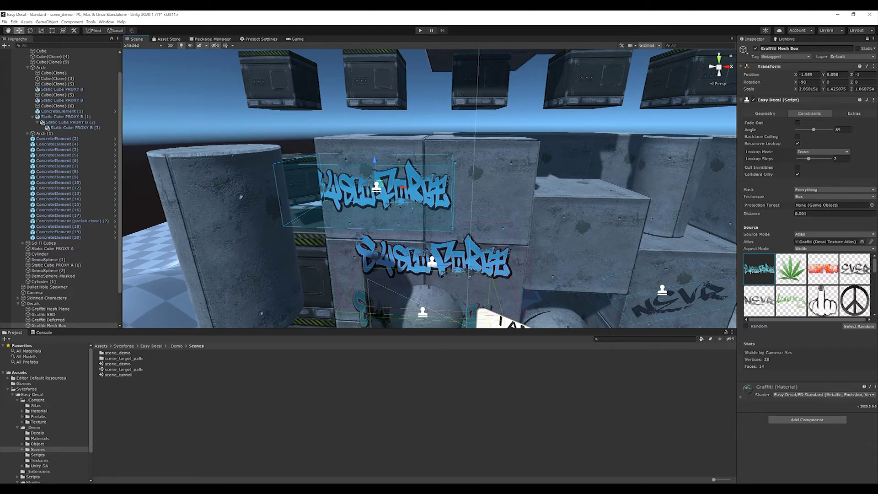
# - Set Static Cube PROXY A (1) as the Graffiti Mesh Box decal's Projection Target and unlock the Inspector
pyautogui.click(375, 219)
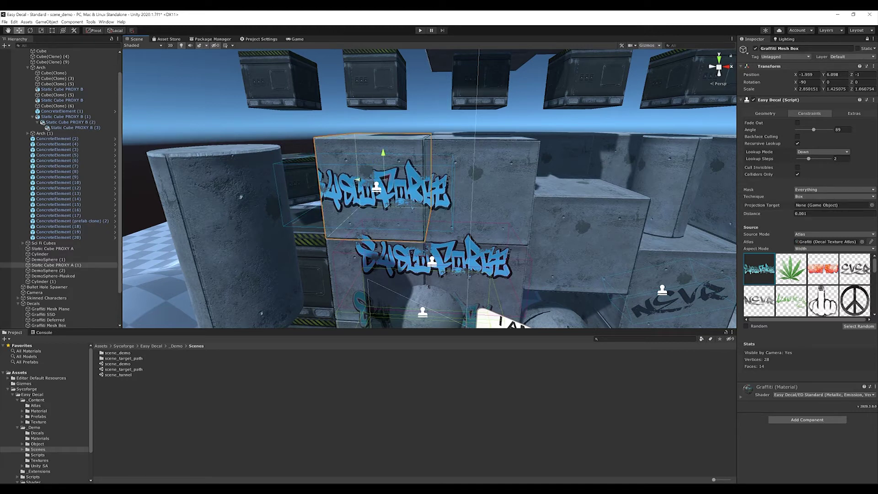
pyautogui.moveTo(56, 266); pyautogui.dragTo(832, 205)
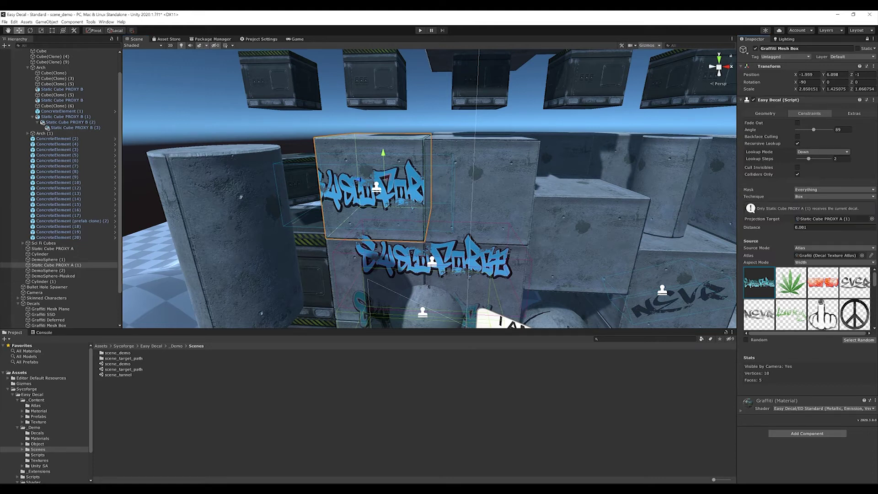
pyautogui.moveTo(549, 182)
pyautogui.mouseDown(button='middle')
pyautogui.moveTo(572, 195)
pyautogui.moveTo(554, 195)
pyautogui.mouseUp(button='middle')
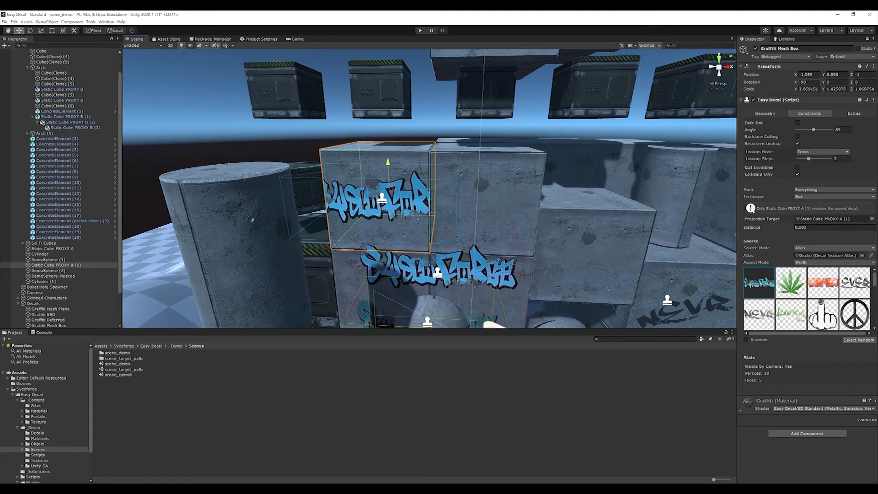
pyautogui.click(867, 39)
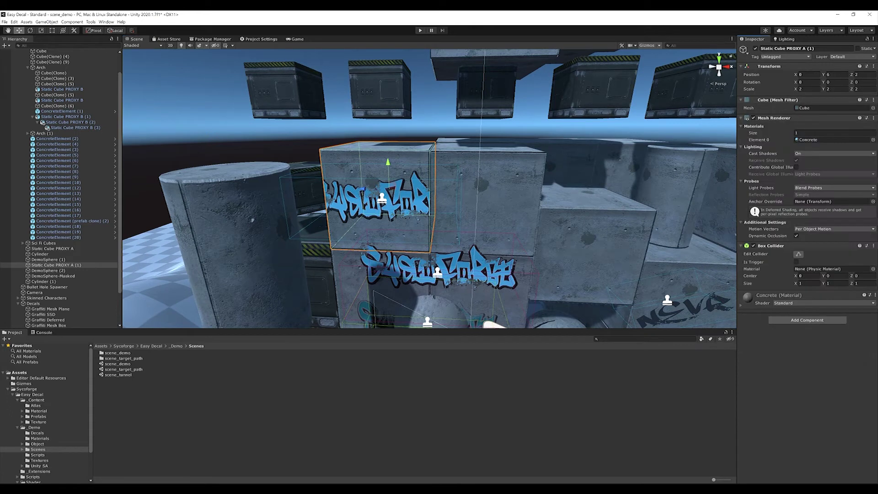
# - Reselect the Graffiti Mesh Box decal and set the Lookup Mode in its constraints to Both
pyautogui.keyDown('alt'); pyautogui.moveTo(405, 185); pyautogui.dragTo(414, 200); pyautogui.keyUp('alt')
pyautogui.click(381, 199)
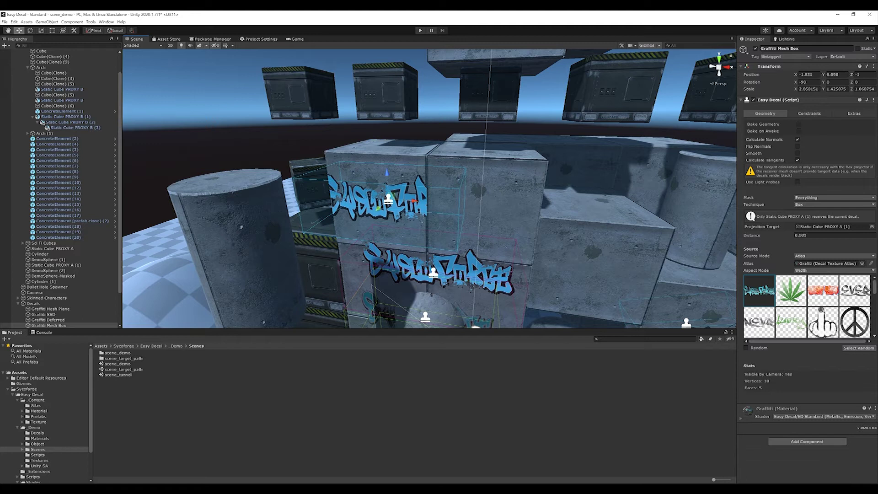
pyautogui.click(809, 114)
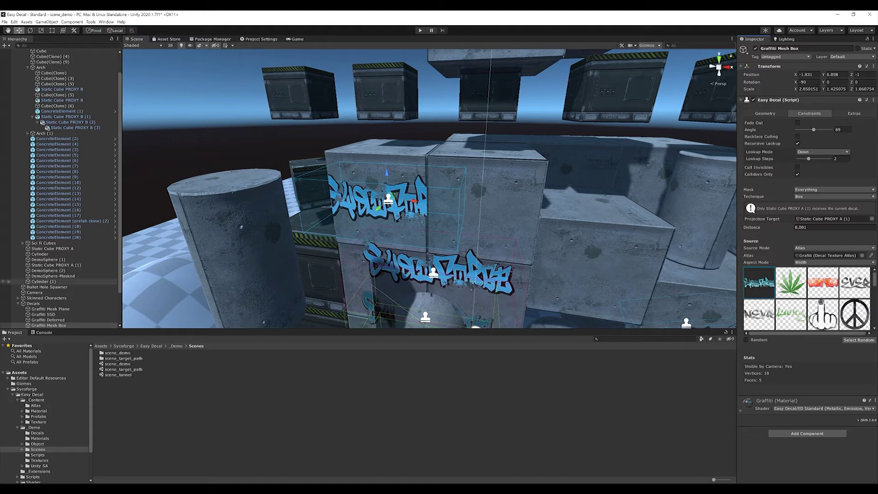
pyautogui.click(383, 231)
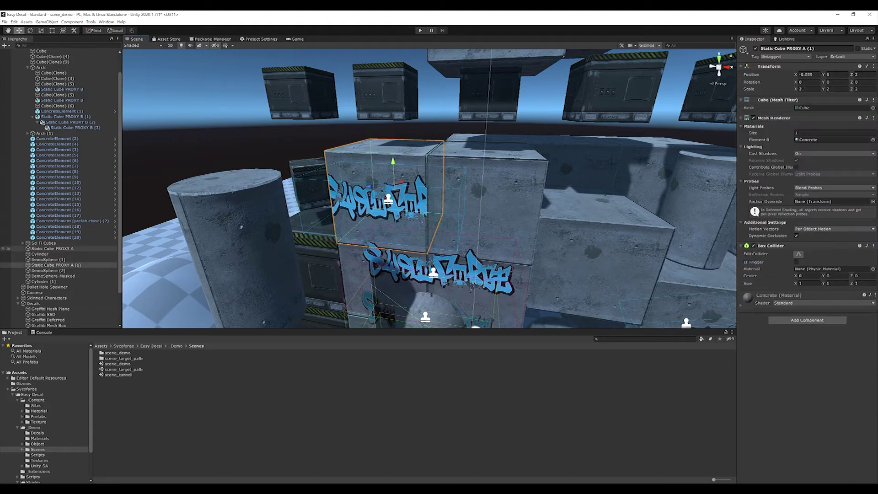
pyautogui.click(388, 198)
pyautogui.click(808, 113)
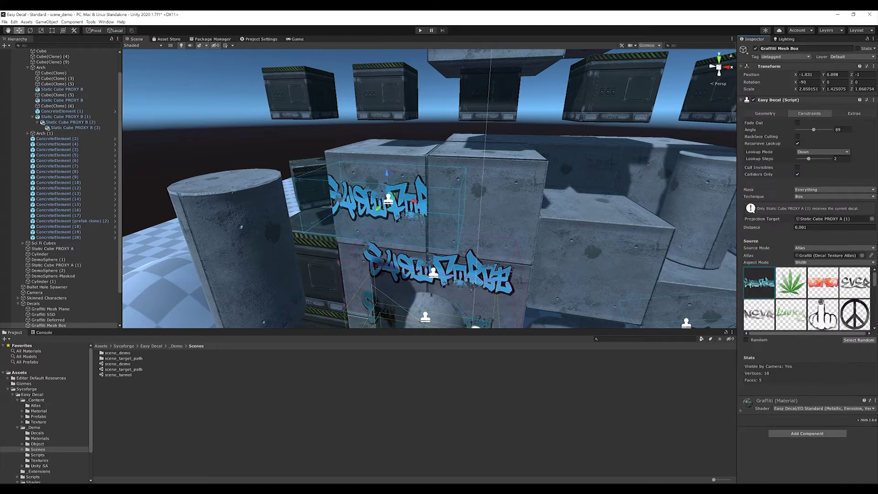
pyautogui.click(818, 152)
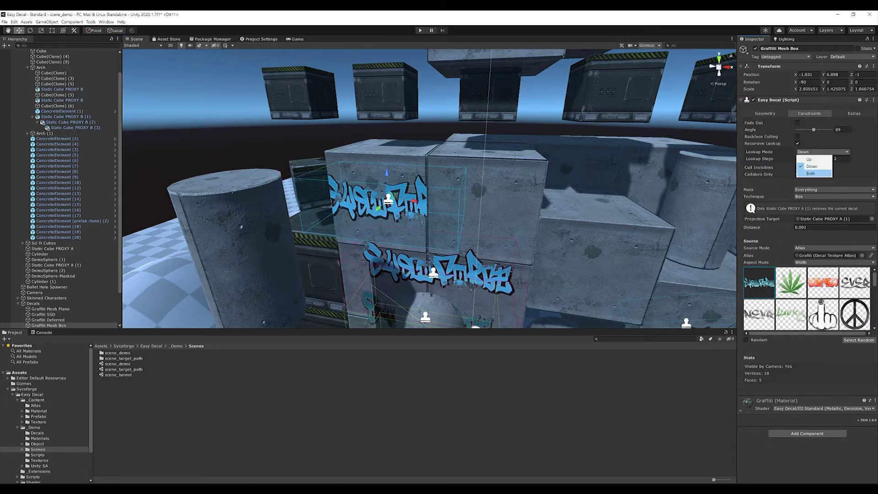
pyautogui.click(812, 173)
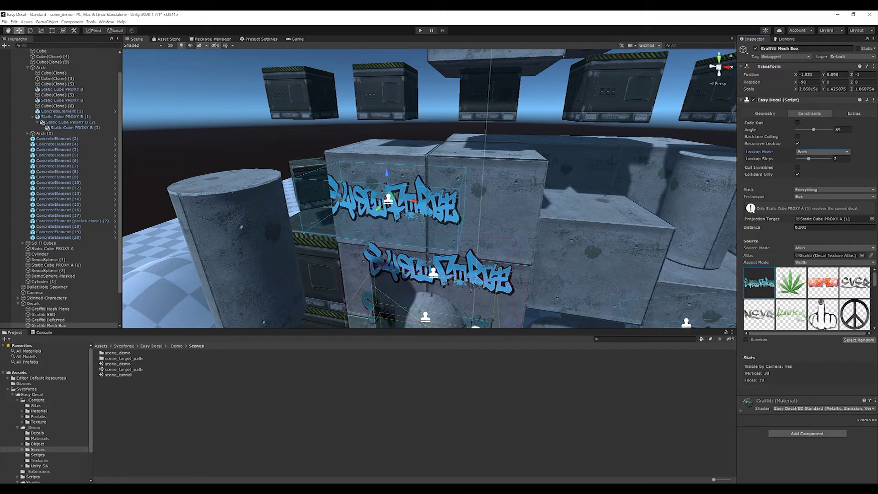
pyautogui.click(821, 152)
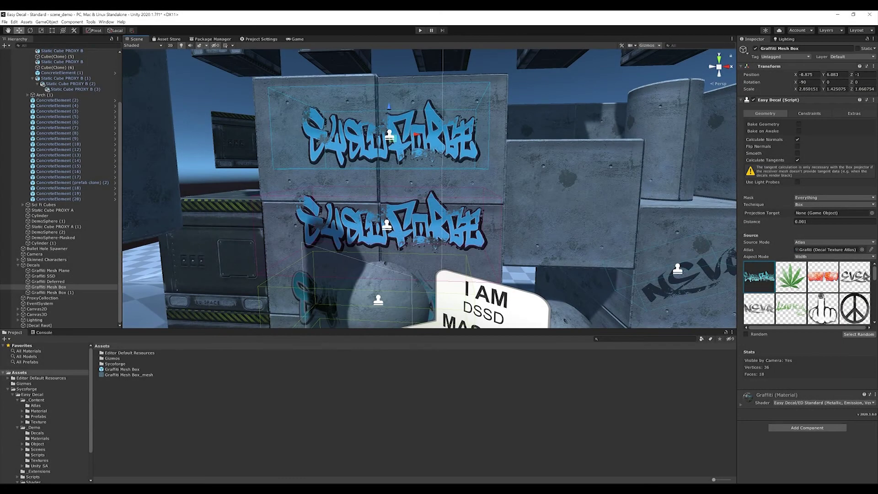
# - Select the Graffiti Mesh Plane decal below the Mesh Box graffiti and choose Plane as its Technique
pyautogui.moveTo(414, 225); pyautogui.dragTo(423, 197, button='middle')
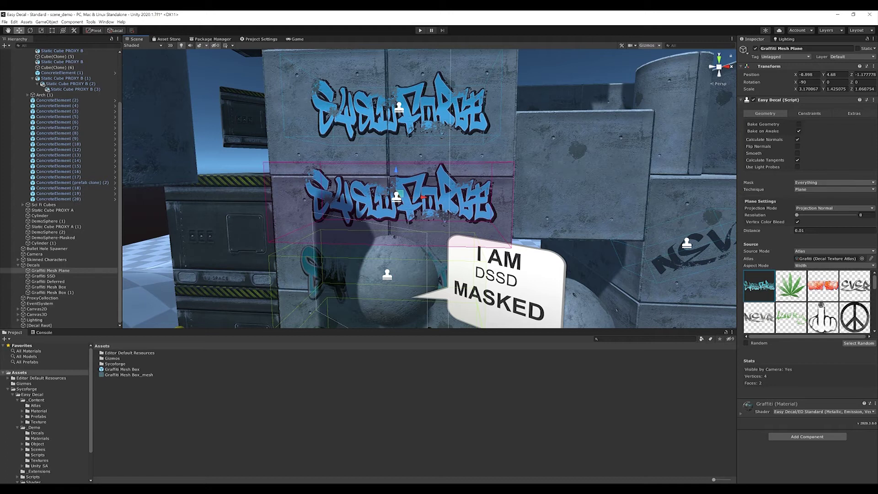
pyautogui.click(823, 190)
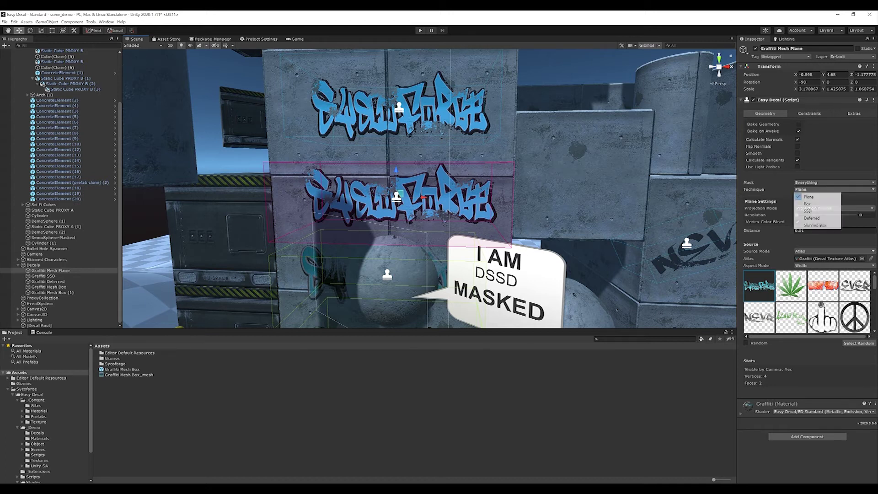
pyautogui.click(808, 197)
# - Move the Graffiti Mesh Plane decal from the wall onto the outer concrete sphere at about X 6.016, Y 2.708
pyautogui.moveTo(420, 192)
pyautogui.mouseDown(button='middle')
pyautogui.moveTo(428, 198)
pyautogui.moveTo(450, 173)
pyautogui.moveTo(437, 186)
pyautogui.moveTo(410, 189)
pyautogui.mouseUp(button='middle')
pyautogui.scroll(3, 429, 198)
pyautogui.scroll(5, 450, 173)
pyautogui.scroll(-7, 436, 187)
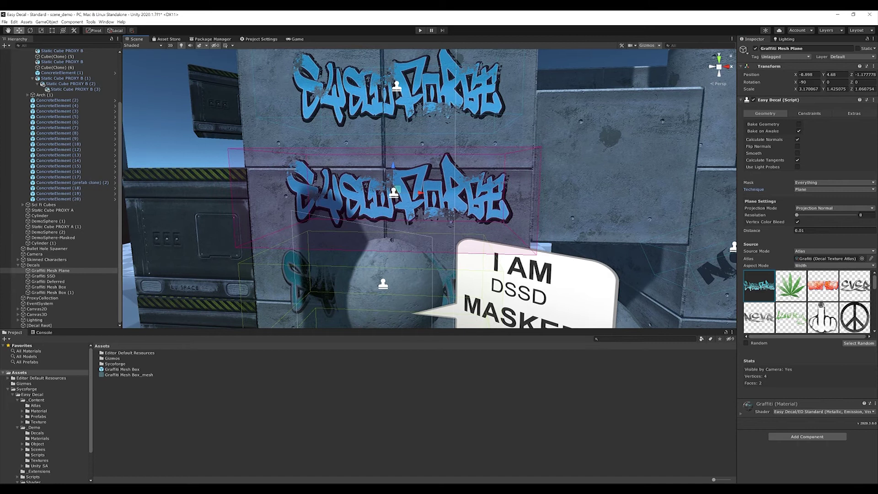
pyautogui.scroll(-5, 429, 189)
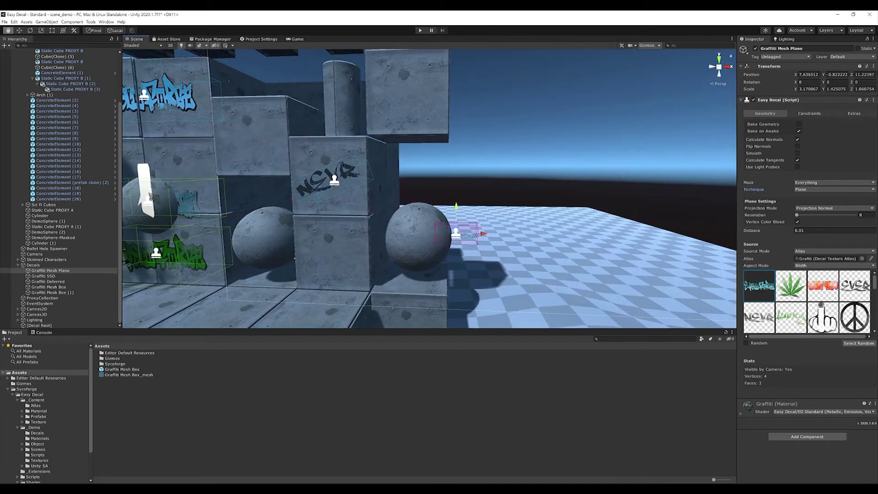
pyautogui.moveTo(456, 233); pyautogui.dragTo(411, 228)
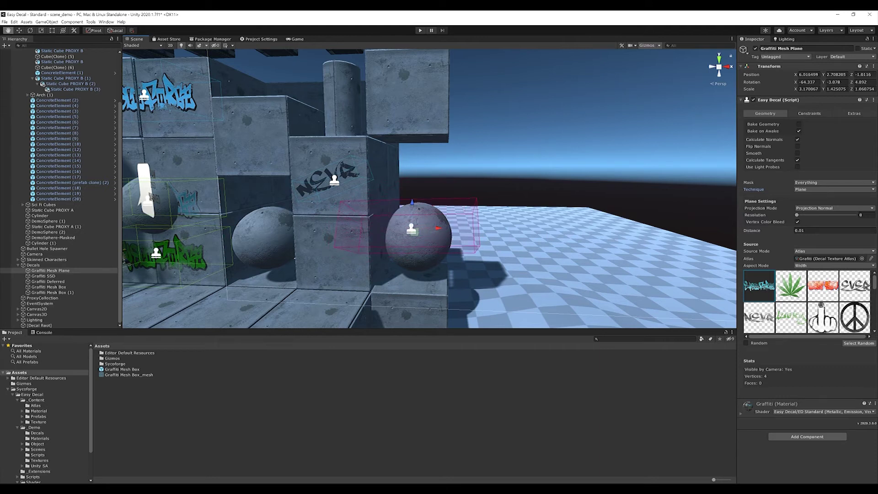
# - Raise the Graffiti Mesh Plane decal's Resolution to 5 so it wraps around the sphere
pyautogui.scroll(5, 412, 228)
pyautogui.moveTo(411, 228); pyautogui.dragTo(403, 187, button='middle')
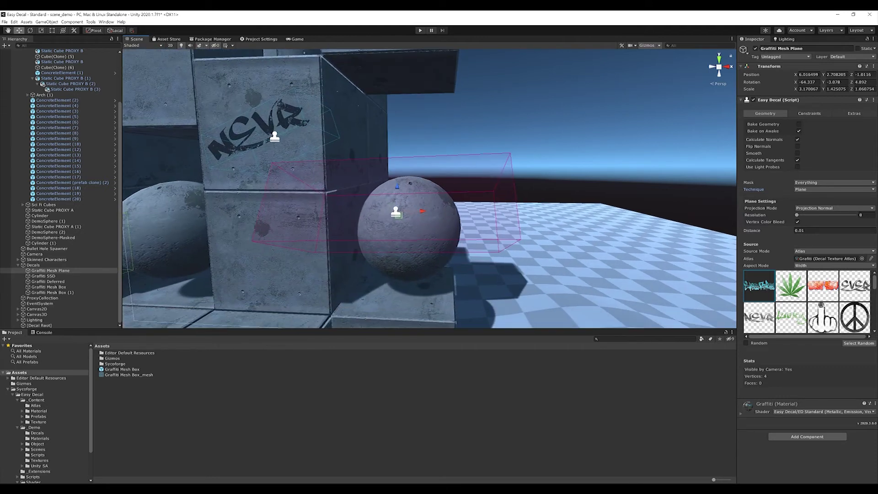
pyautogui.scroll(2, 404, 187)
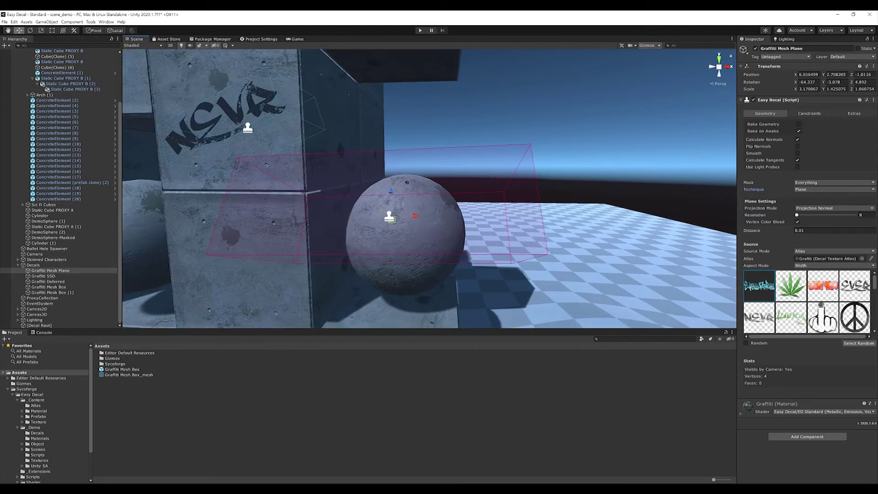
pyautogui.click(796, 215)
pyautogui.moveTo(796, 215); pyautogui.dragTo(844, 214)
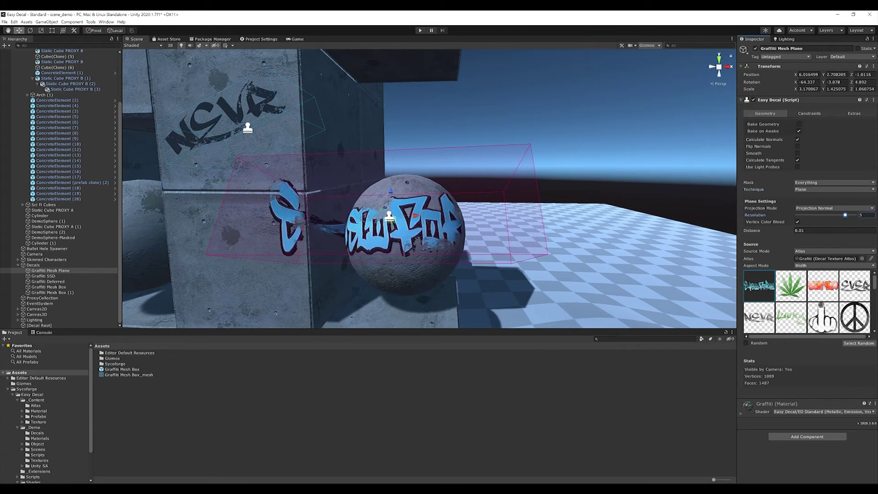
# - Move the Graffiti Mesh Plane decal from the sphere back onto the concrete wall below the Mesh Box graffiti, at about X -1.11, Y 4.937
pyautogui.moveTo(457, 192); pyautogui.dragTo(485, 210, button='right')
pyautogui.moveTo(430, 188); pyautogui.dragTo(389, 195, button='right')
pyautogui.moveTo(496, 201); pyautogui.dragTo(301, 136)
pyautogui.moveTo(302, 136); pyautogui.dragTo(233, 105, button='right')
pyautogui.press('w')
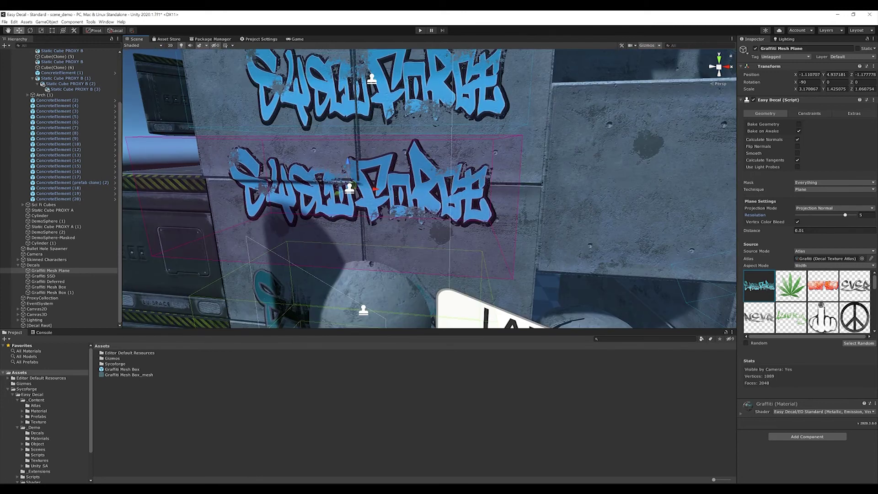
# - Lower the Graffiti Mesh Plane decal's Resolution to 0 and shift it sideways along the wall to about X 0.62
pyautogui.moveTo(845, 215); pyautogui.dragTo(795, 215)
pyautogui.moveTo(430, 187); pyautogui.dragTo(421, 193, button='right')
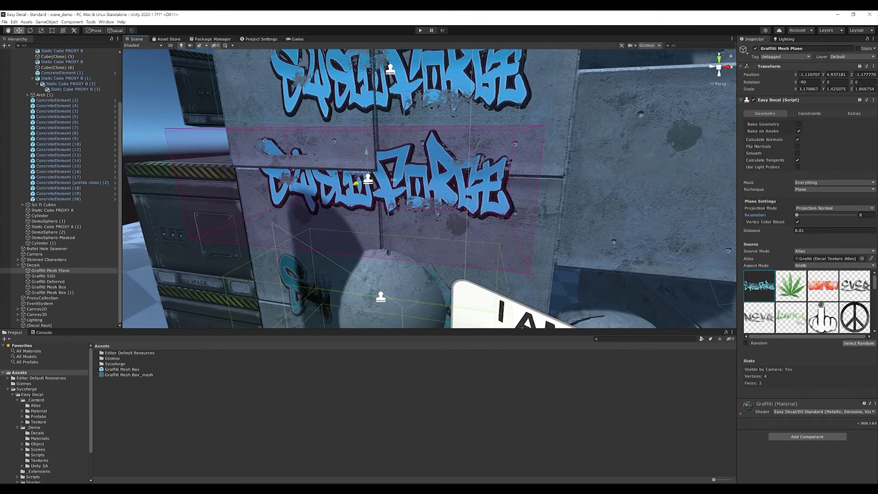
pyautogui.moveTo(355, 184); pyautogui.dragTo(537, 183)
pyautogui.moveTo(537, 183); pyautogui.dragTo(596, 167, button='right')
pyautogui.moveTo(315, 322); pyautogui.dragTo(314, 334, button='middle')
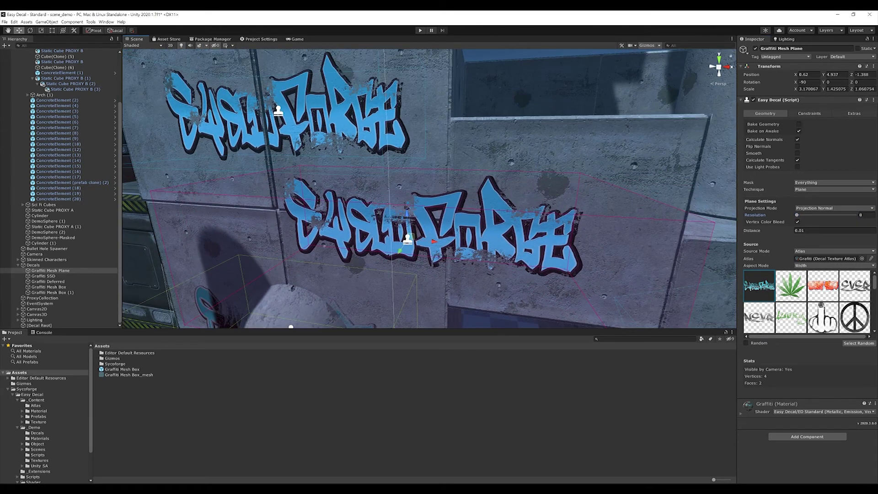
# - Try a larger Distance for the Graffiti Mesh Plane decal, and set it to 0
pyautogui.moveTo(752, 231); pyautogui.dragTo(756, 231)
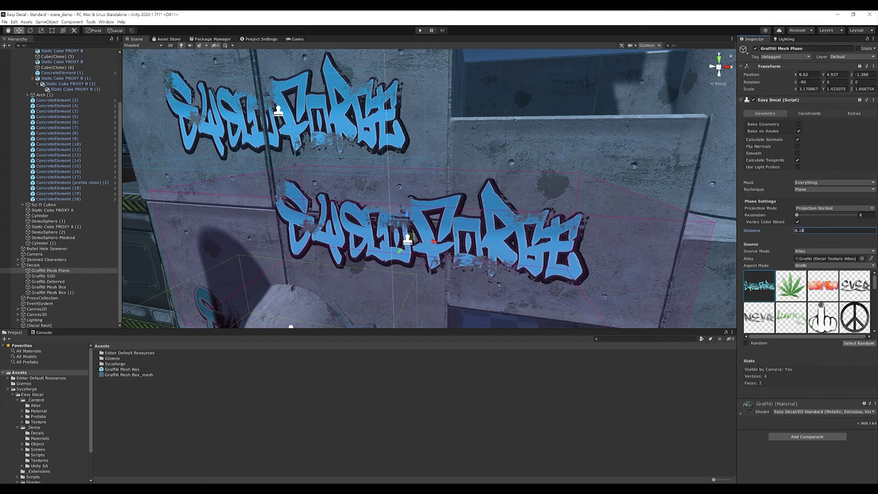
pyautogui.press('BackSpace')
pyautogui.press('BackSpace')
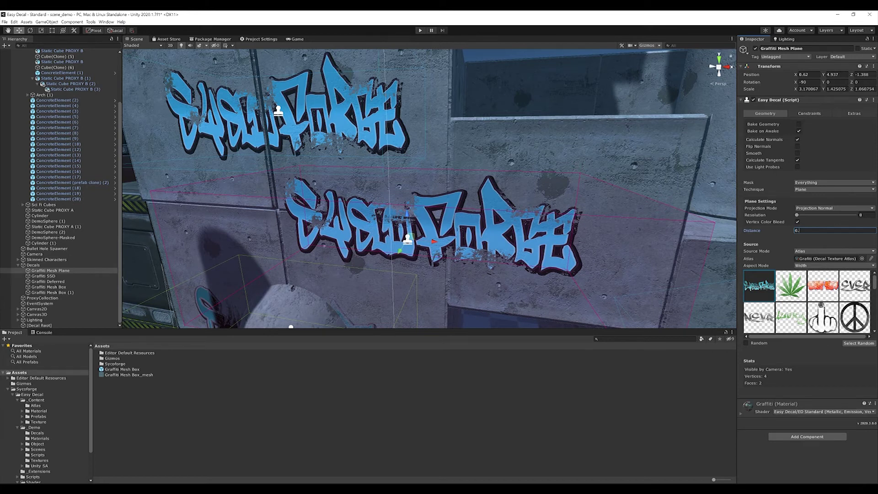
# - Switch the Graffiti Mesh Plane decal's Projection Mode to Surface Normal and back to Projection Normal
pyautogui.click(834, 208)
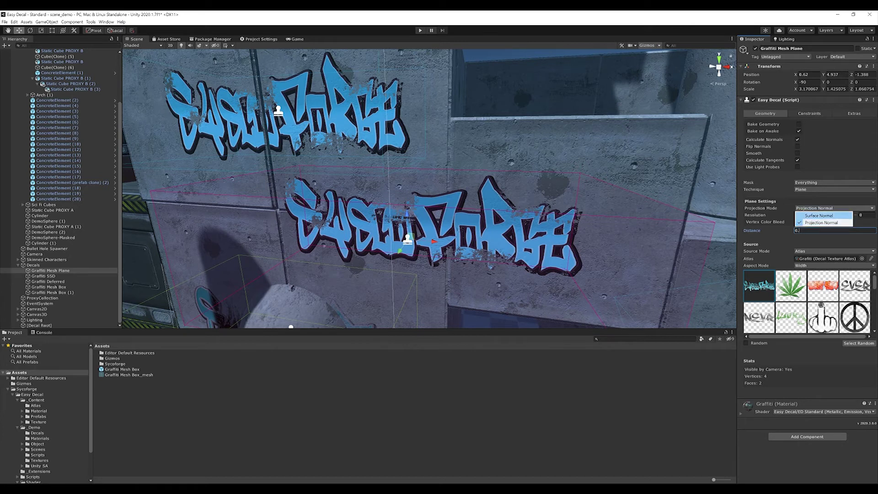
pyautogui.click(822, 215)
pyautogui.click(834, 208)
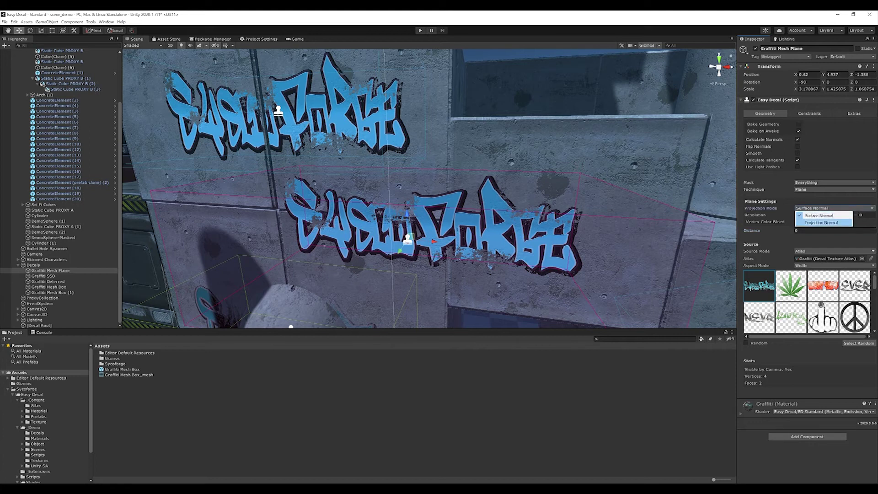
pyautogui.click(821, 222)
pyautogui.scroll(-3, 428, 188)
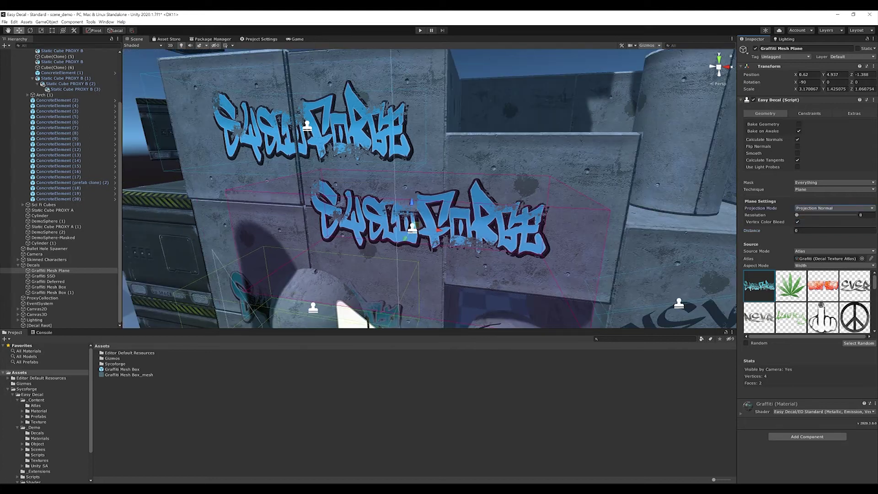
pyautogui.moveTo(410, 224); pyautogui.dragTo(507, 188, button='middle')
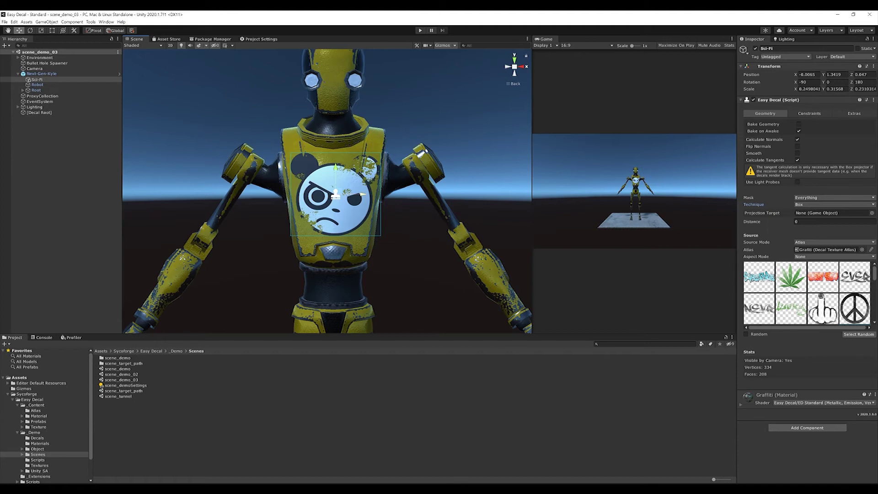
# - In scene_demo_03, choose Box as the Sci-Fi chest decal's Technique and test it on the animated robot in play mode
pyautogui.click(818, 204)
pyautogui.click(818, 219)
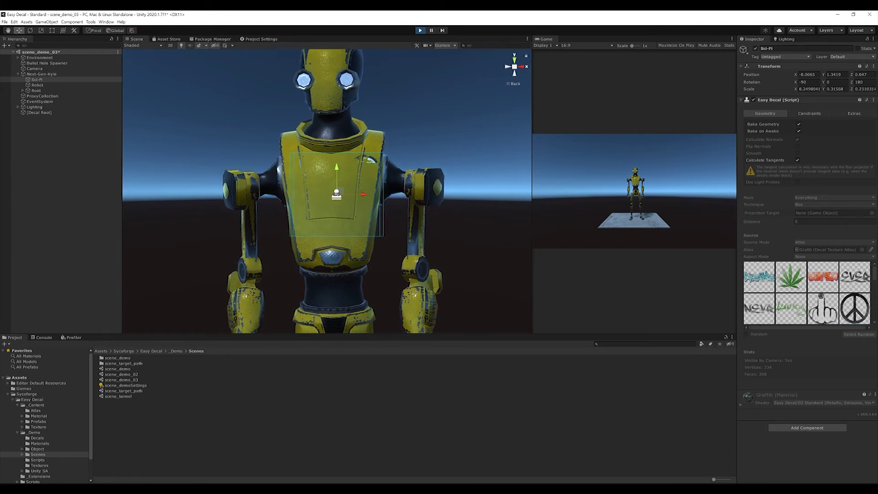
pyautogui.hotkey('ctrl', 'p')
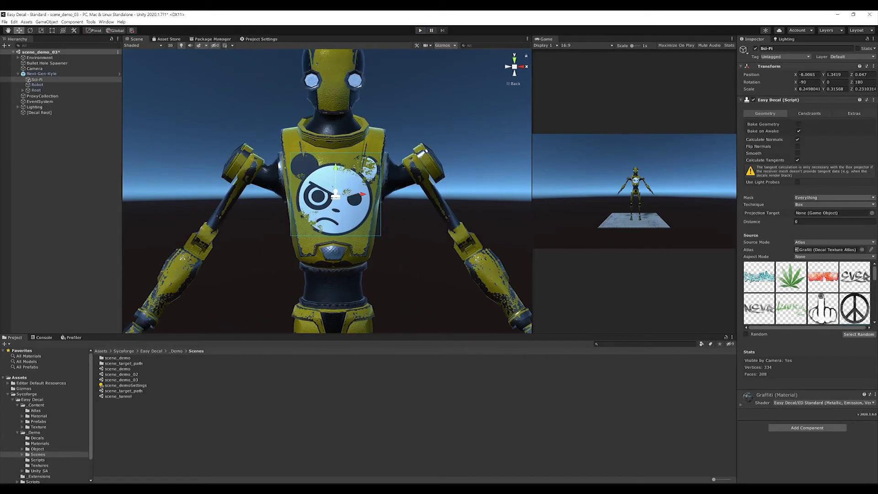
# - Set the Sci-Fi chest decal's Technique to Skinned Box and test it on the animated robot in play mode
pyautogui.click(820, 204)
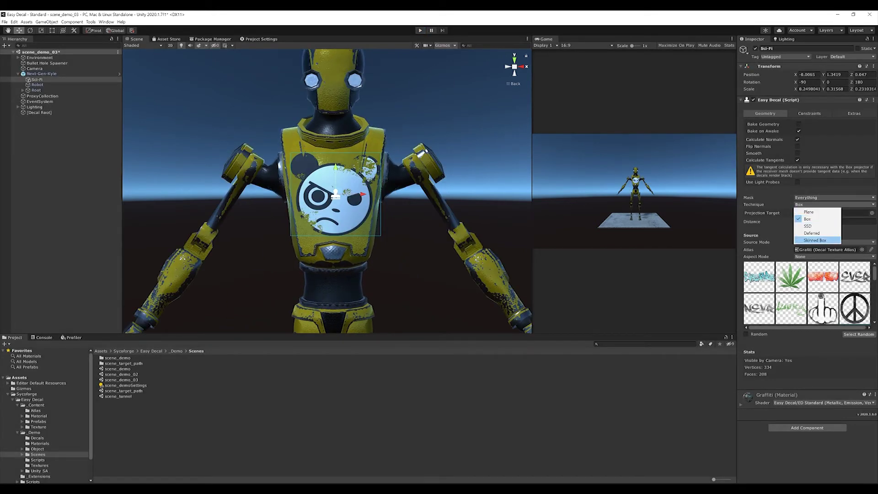
pyautogui.click(817, 240)
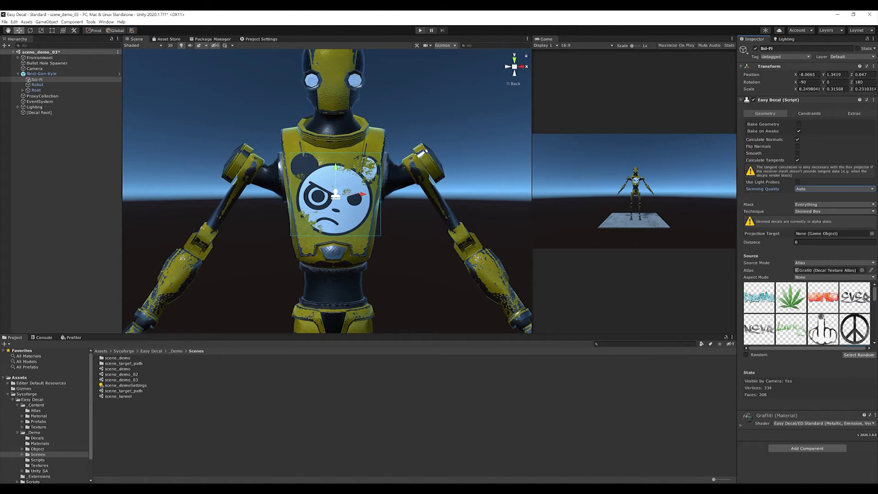
pyautogui.hotkey('ctrl', 'p')
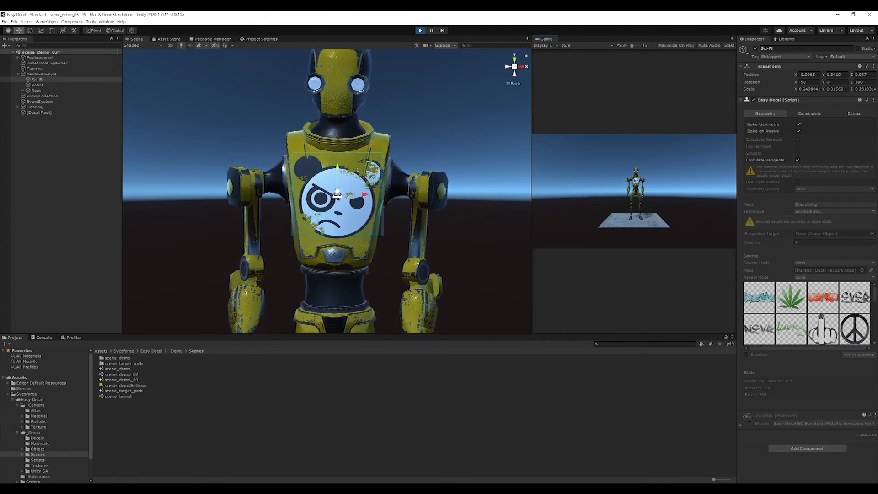
pyautogui.hotkey('ctrl', 'p')
# - Duplicate the Sci-Fi chest decal and place the copy on the robot's thigh at about X -0.149, Y 0.737
pyautogui.scroll(-7, 333, 192)
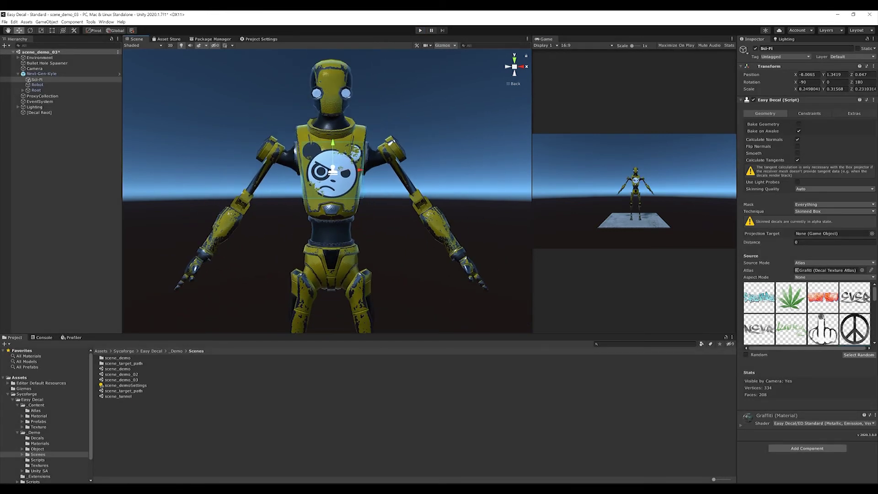
pyautogui.hotkey('ctrl', 'd')
pyautogui.moveTo(332, 172); pyautogui.dragTo(363, 235)
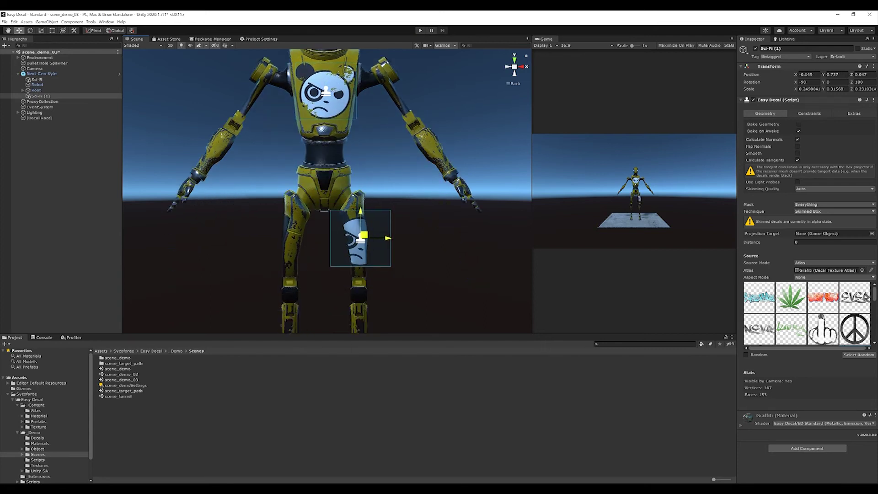
# - Give the thigh decal the red graffiti image, then shrink, rotate upright and reposition it to fit the thigh at about X -0.126, Y 0.777
pyautogui.click(854, 329)
pyautogui.click(823, 298)
pyautogui.scroll(1, 389, 240)
pyautogui.press('r')
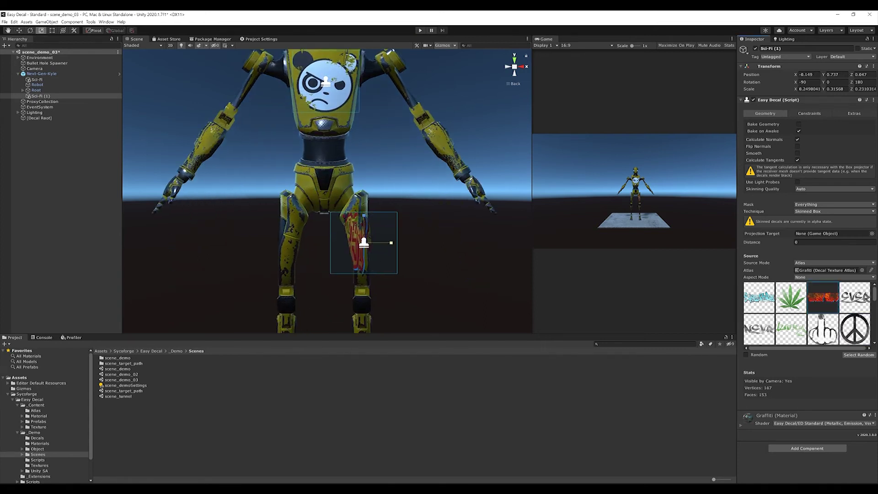
pyautogui.moveTo(391, 243); pyautogui.dragTo(362, 242)
pyautogui.press('e')
pyautogui.press('w')
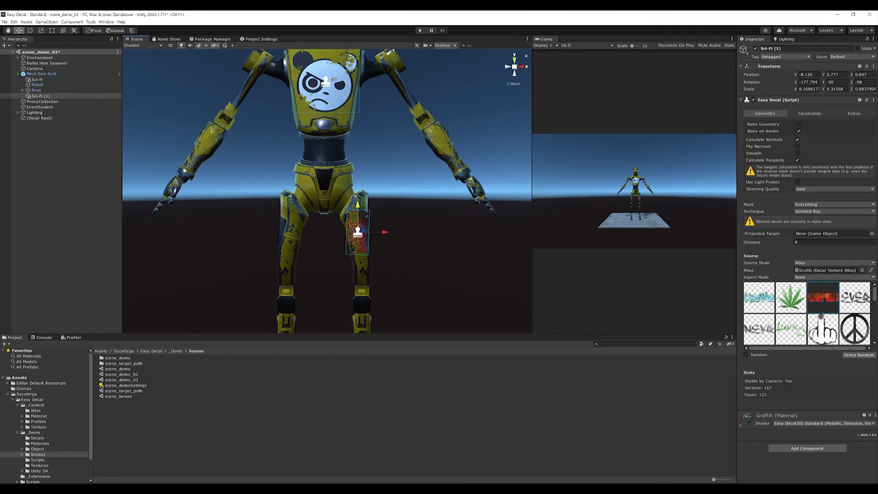
# - Duplicate the thigh decal and place the copy over the robot's hand at about X 0.552, Y 0.949
pyautogui.moveTo(361, 229); pyautogui.dragTo(374, 237, button='middle')
pyautogui.hotkey('ctrl', 'd')
pyautogui.moveTo(375, 237); pyautogui.dragTo(231, 199)
# - Give the hand decal the dark red figure image, rotate it to line up with the arm, and test the decals in play mode
pyautogui.scroll(-4, 823, 313)
pyautogui.scroll(2, 760, 310)
pyautogui.click(760, 311)
pyautogui.press('e')
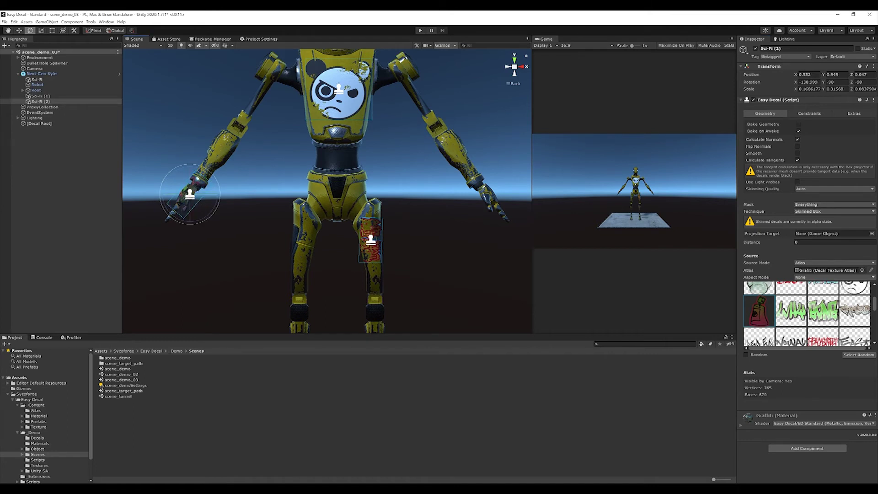
pyautogui.hotkey('ctrl', 'p')
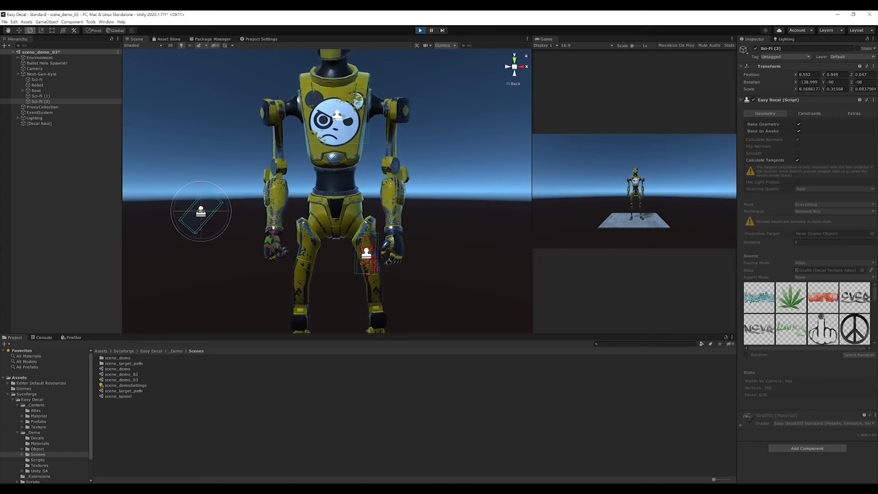
pyautogui.hotkey('ctrl', 'p')
# - Select the robot's chest decal and save it as assets with Instantiate after save enabled
pyautogui.click(336, 115)
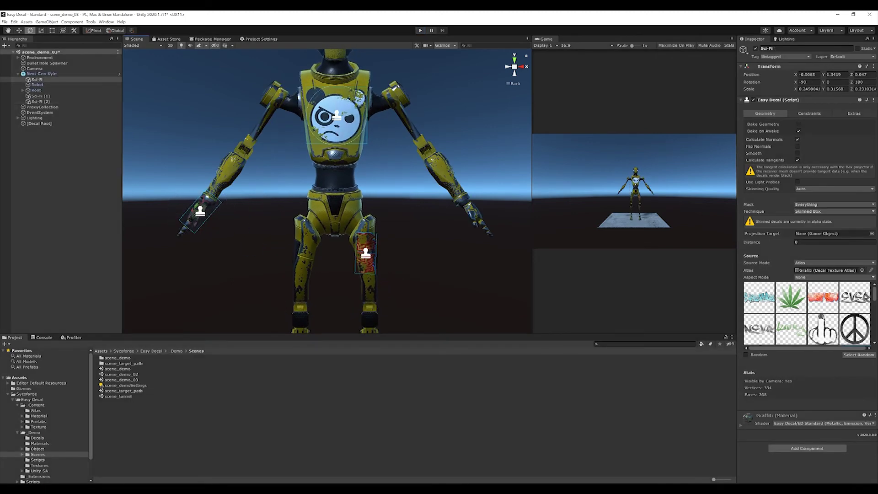
pyautogui.click(853, 113)
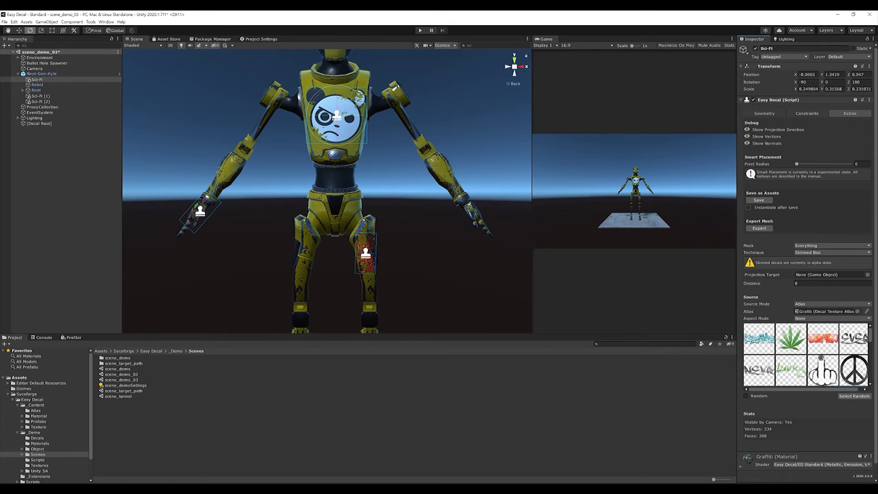
pyautogui.click(759, 200)
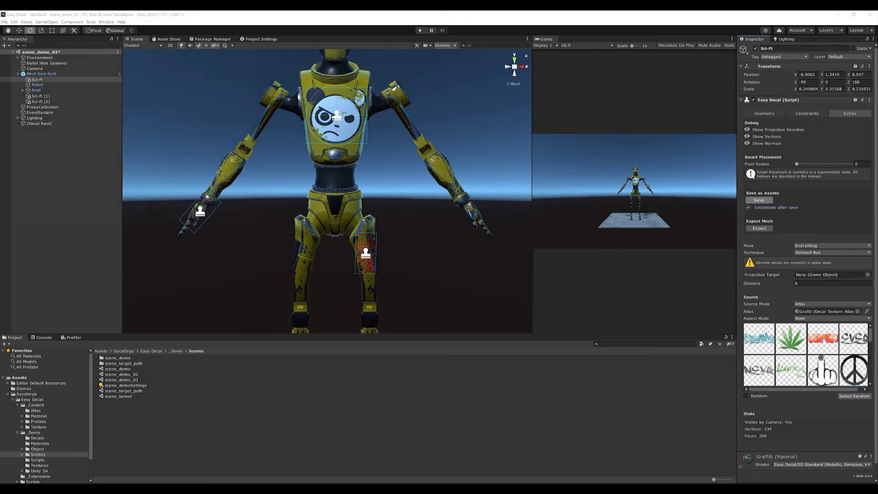
pyautogui.press('Return')
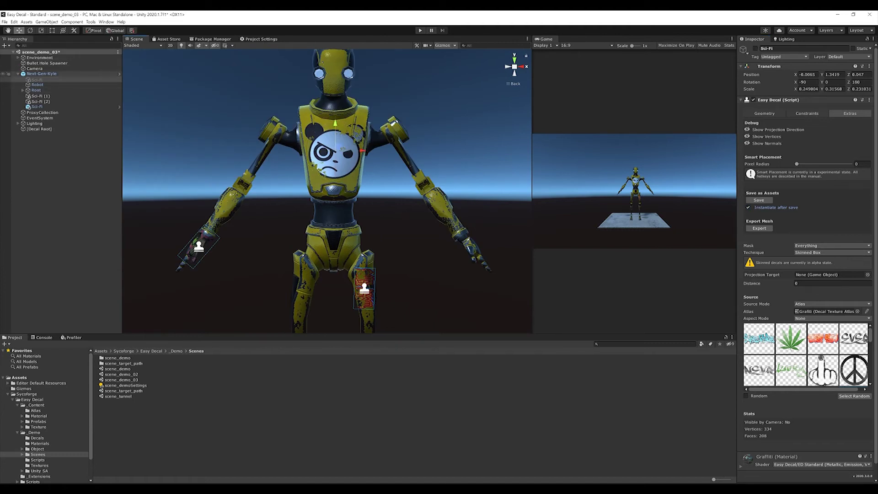
# - Inspect the instantiated Sci-Fi skinned mesh and test it on the animated robot in play mode
pyautogui.click(37, 107)
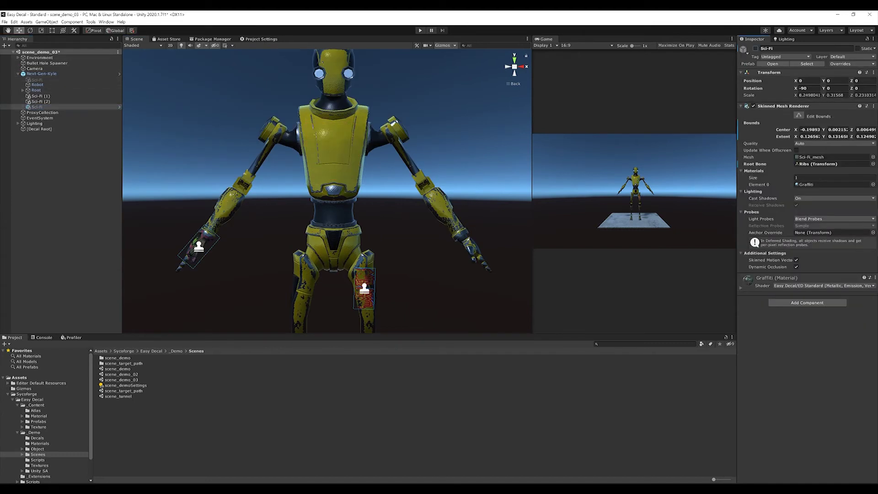
pyautogui.hotkey('ctrl', 'p')
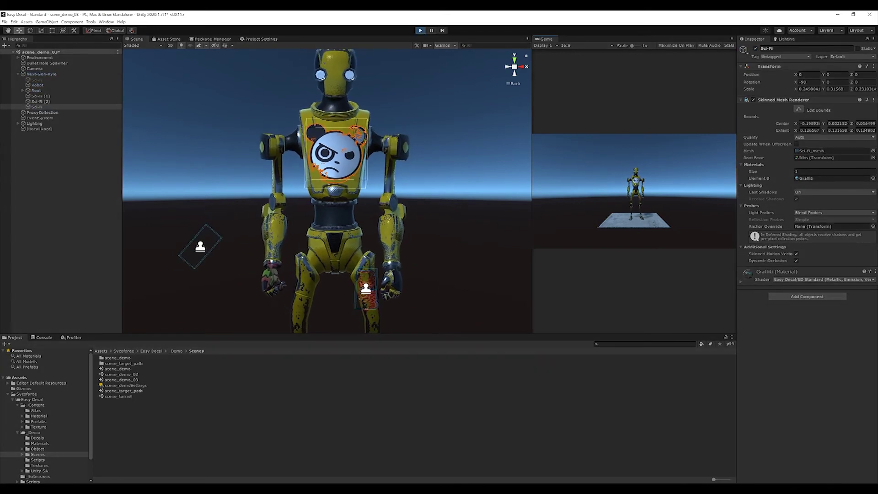
pyautogui.hotkey('ctrl', 'p')
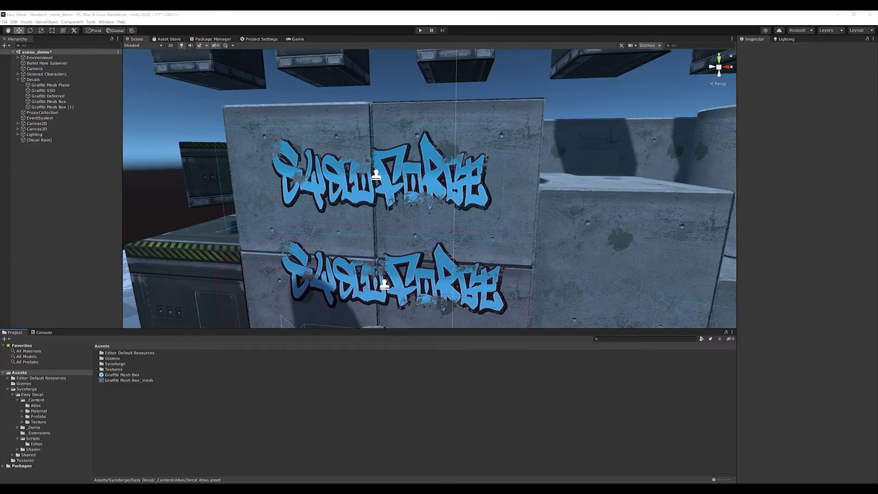
# - In scene_demo, set the Graffiti Mesh Box decal's Source Mode to Material and expand the Graffiti material's properties
pyautogui.click(375, 175)
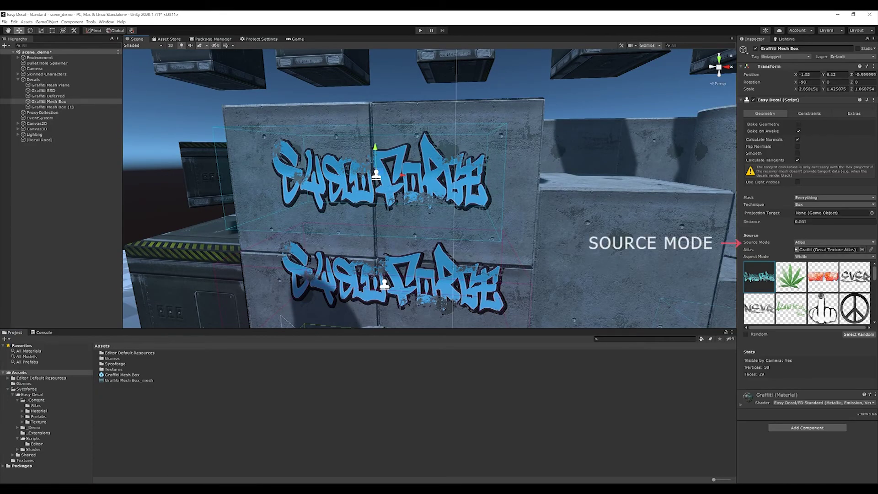
pyautogui.click(818, 242)
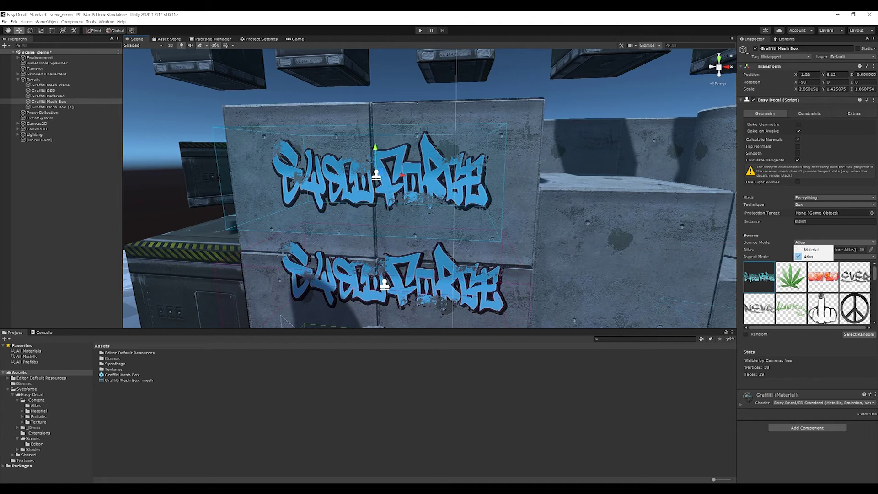
pyautogui.click(812, 249)
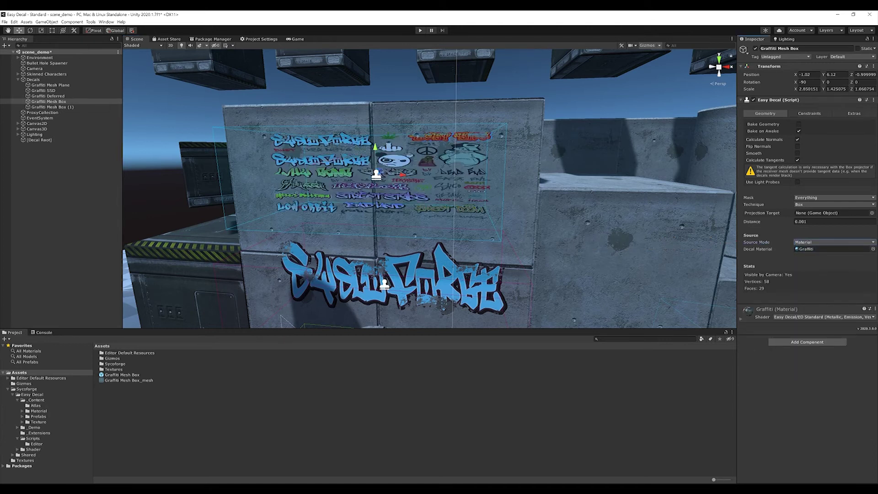
pyautogui.click(740, 318)
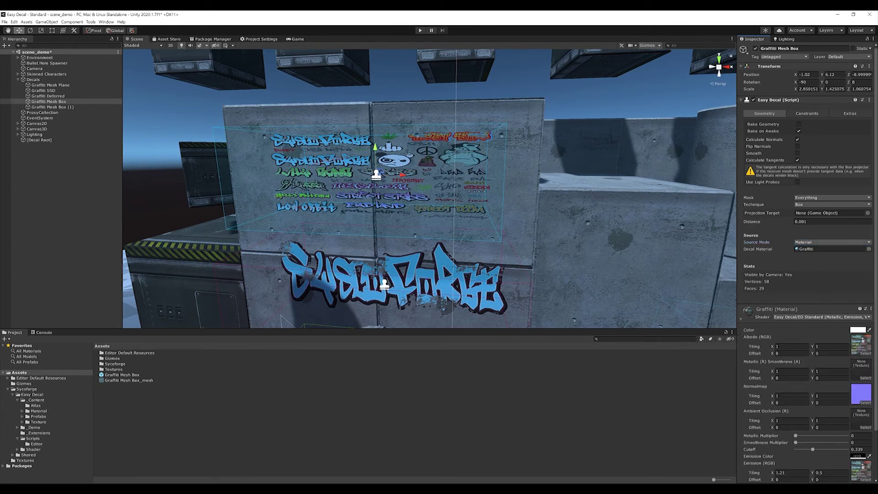
# - Set the decal's Source Mode to Atlas and try several atlas images, ending with the blue Sycoforge graffiti
pyautogui.click(818, 243)
pyautogui.click(813, 257)
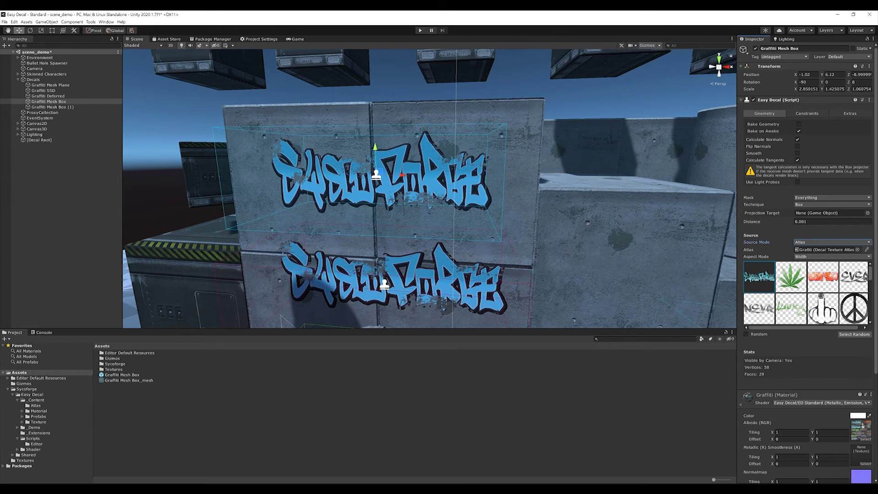
pyautogui.click(790, 277)
pyautogui.click(790, 308)
pyautogui.click(759, 309)
pyautogui.click(759, 276)
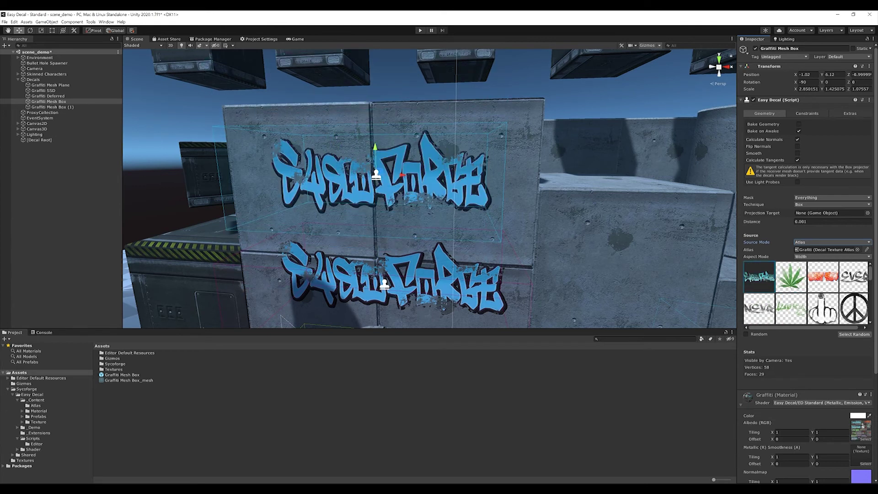
# - Open the Graffiti texture atlas for editing and select the first blue Sycoforge region, graffiti_atlas_B_0
pyautogui.click(866, 250)
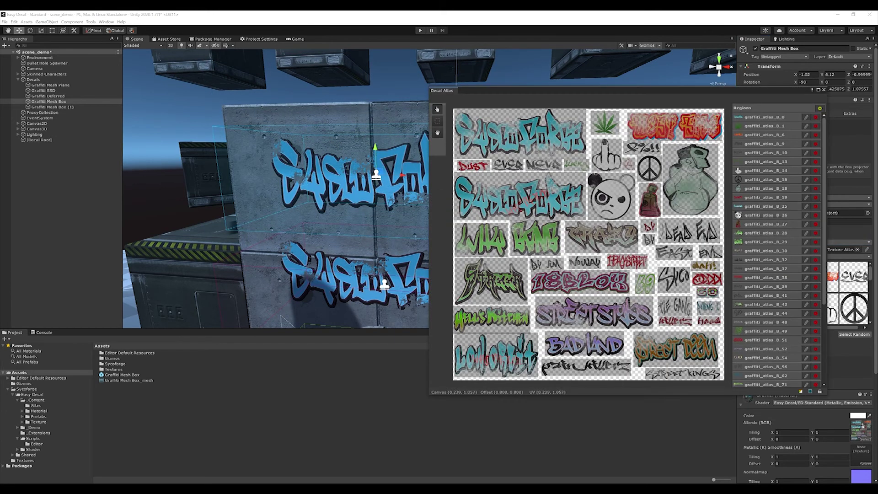
pyautogui.moveTo(517, 92); pyautogui.dragTo(553, 106)
pyautogui.click(554, 160)
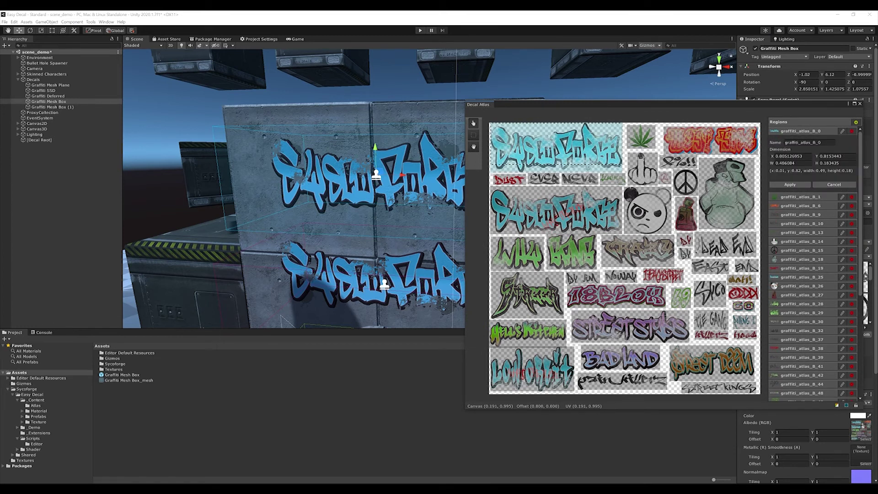
# - Shorten the graffiti_atlas_B_0 region from its lower edge to crop the decal, and extend it back over the whole graffiti
pyautogui.moveTo(551, 172); pyautogui.dragTo(551, 164)
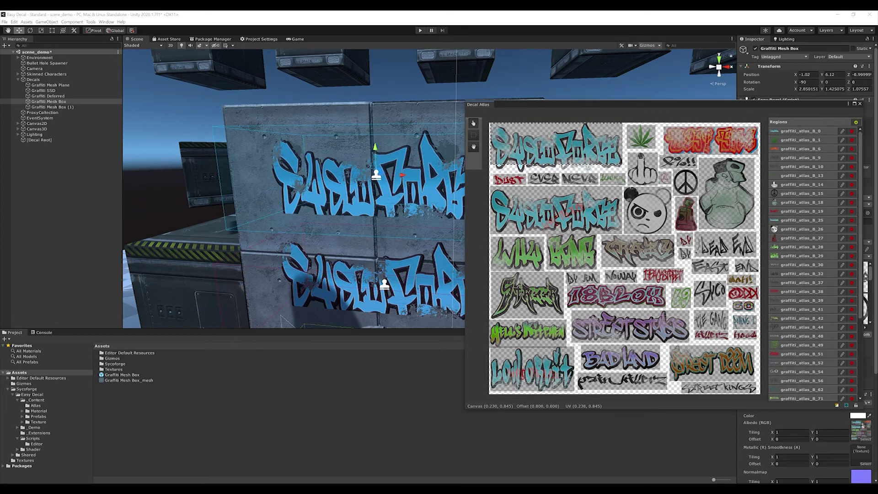
pyautogui.click(556, 153)
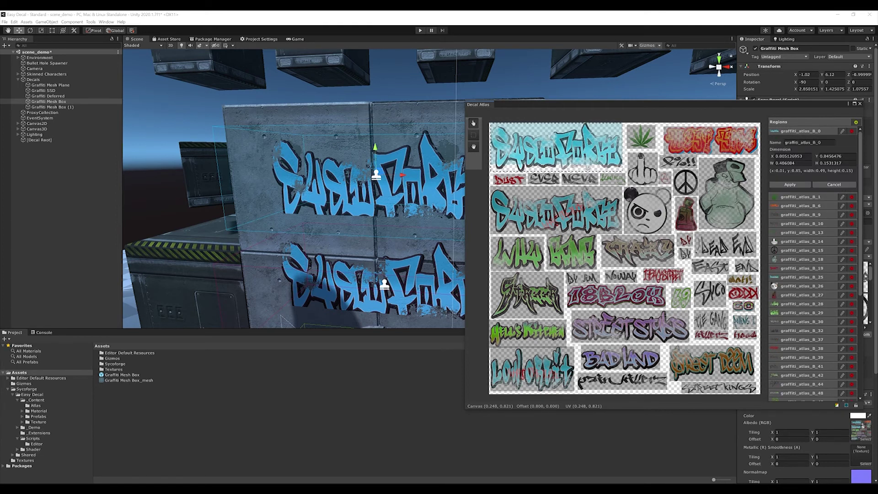
pyautogui.moveTo(563, 164); pyautogui.dragTo(564, 172)
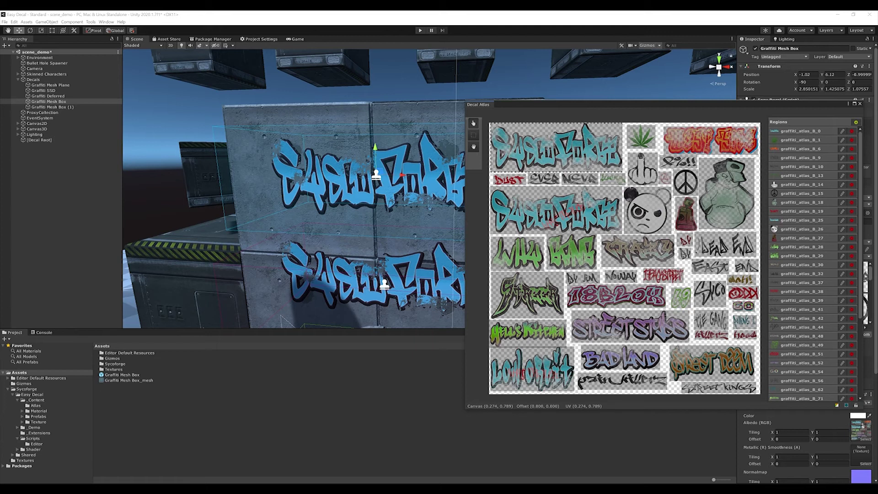
pyautogui.moveTo(792, 105); pyautogui.dragTo(700, 104)
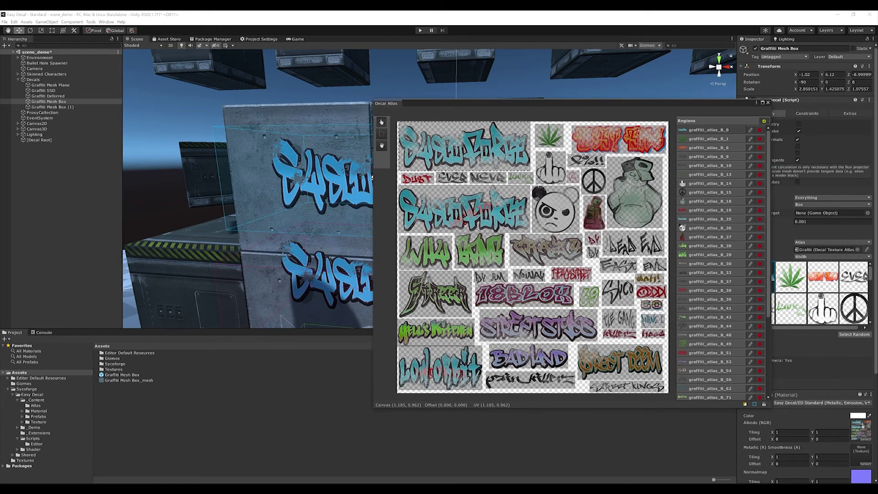
pyautogui.click(750, 130)
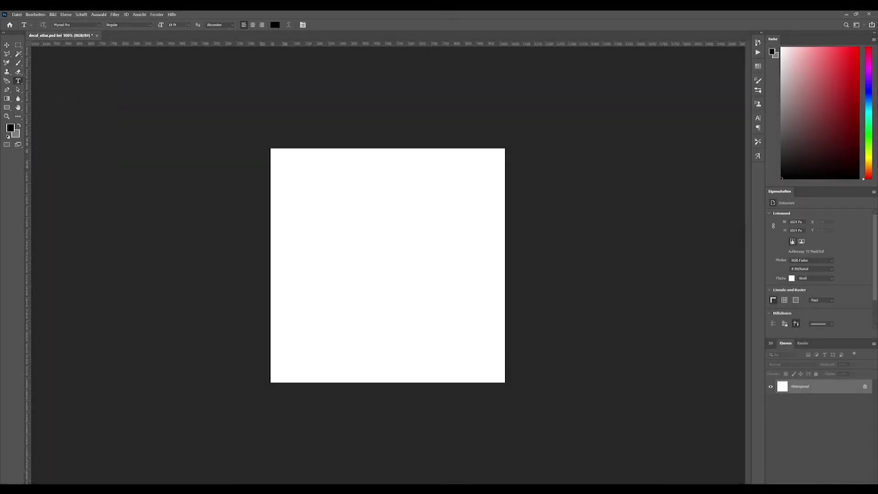
# - In Photoshop, add a black letter A to decal_atlas.psd and scale it up to fill most of the canvas's upper-left quadrant
pyautogui.click(298, 191)
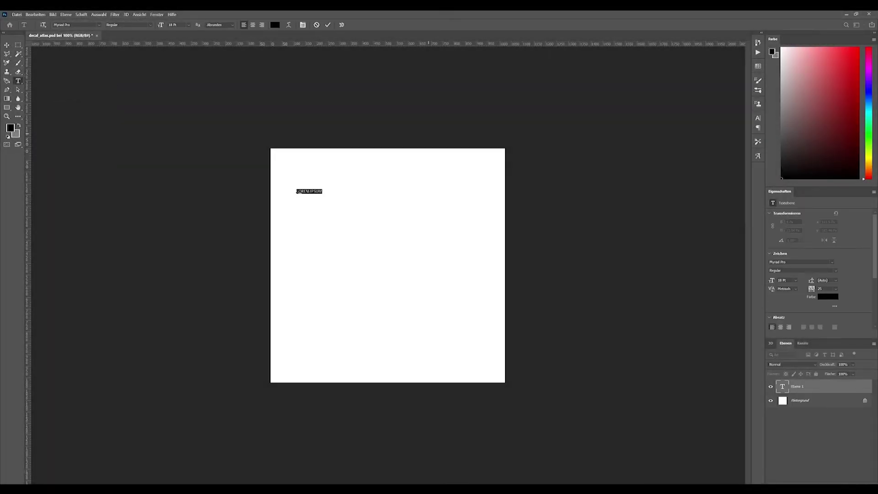
pyautogui.write('A')
pyautogui.click(6, 45)
pyautogui.hotkey('ctrl', 't')
pyautogui.moveTo(299, 194); pyautogui.dragTo(391, 279)
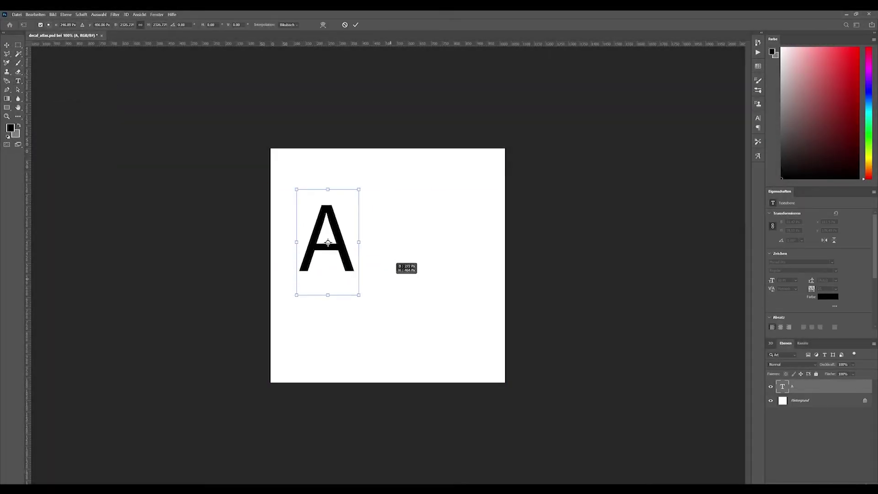
pyautogui.moveTo(349, 254); pyautogui.dragTo(437, 326)
pyautogui.press('Return')
# - Add an equally large letter B in the canvas's upper-right quadrant and colour it red
pyautogui.click(18, 81)
pyautogui.doubleClick(439, 207)
pyautogui.write('B')
pyautogui.click(6, 45)
pyautogui.click(828, 297)
pyautogui.click(452, 108)
pyautogui.click(530, 96)
# - Add an equally large letter C in the canvas's lower-right quadrant and colour it light blue
pyautogui.click(18, 81)
pyautogui.doubleClick(440, 322)
pyautogui.write('C')
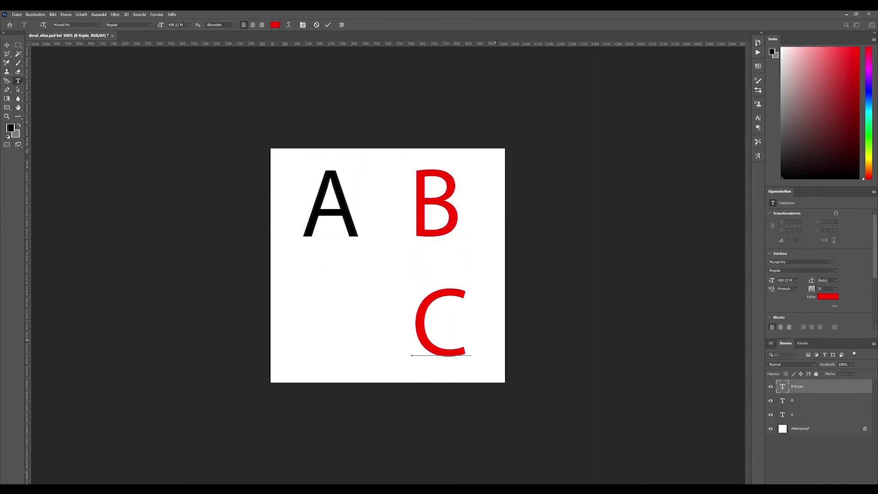
pyautogui.click(6, 45)
pyautogui.click(827, 297)
pyautogui.click(461, 139)
pyautogui.click(448, 102)
pyautogui.click(530, 96)
# - Duplicate the C into the lower-left quadrant and change the copy to a purple letter D with colour 9600ff
pyautogui.keyDown('alt'); pyautogui.moveTo(447, 351); pyautogui.dragTo(344, 345); pyautogui.keyUp('alt')
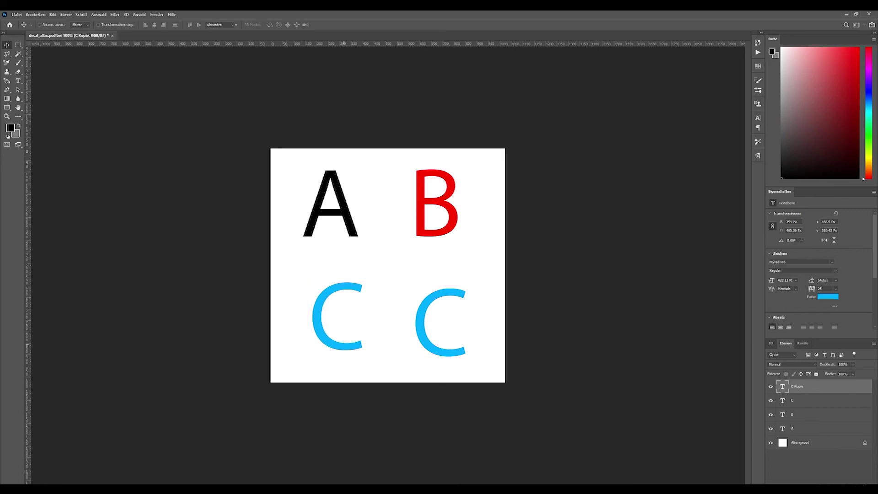
pyautogui.doubleClick(337, 317)
pyautogui.write('D')
pyautogui.click(274, 24)
pyautogui.click(461, 120)
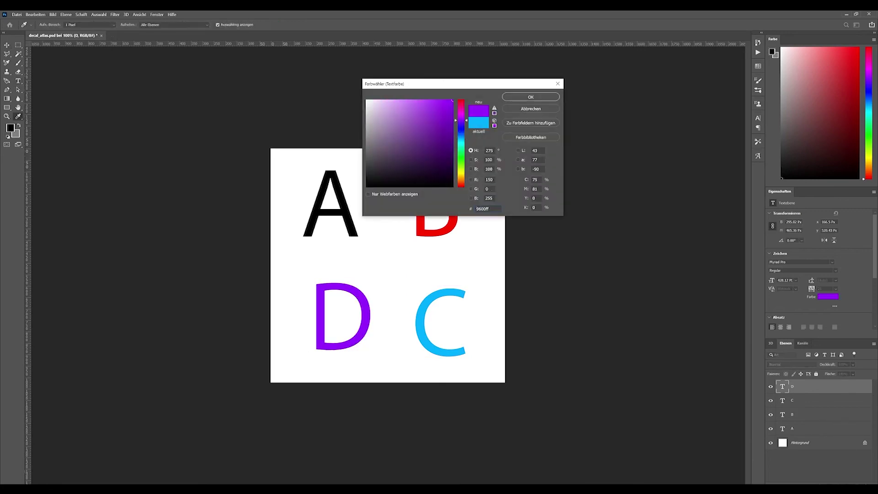
pyautogui.click(531, 96)
# - Save decal_atlas.psd, and back in Unity select the decal_atlas texture in the Textures folder
pyautogui.hotkey('ctrl', 's')
pyautogui.click(519, 154)
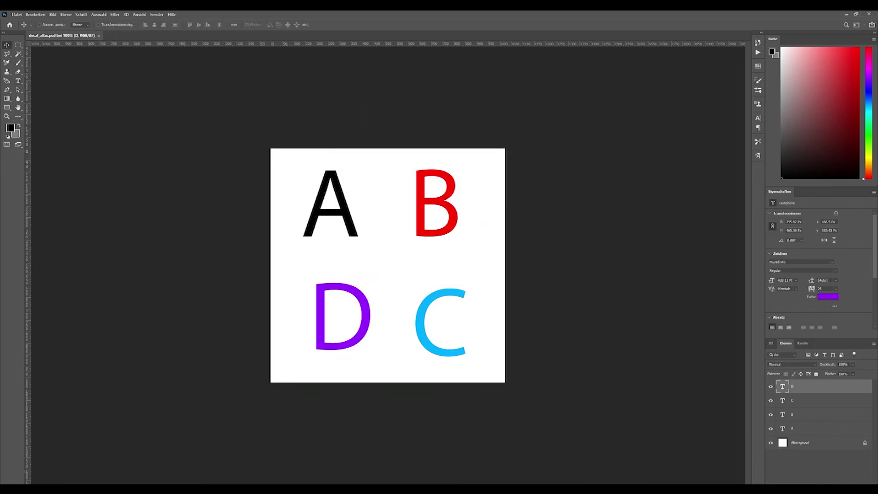
pyautogui.moveTo(540, 489)
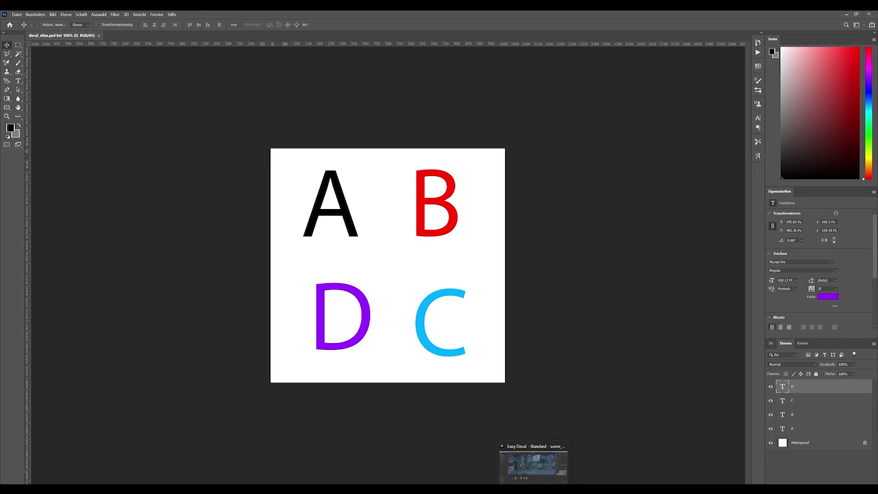
pyautogui.click(535, 489)
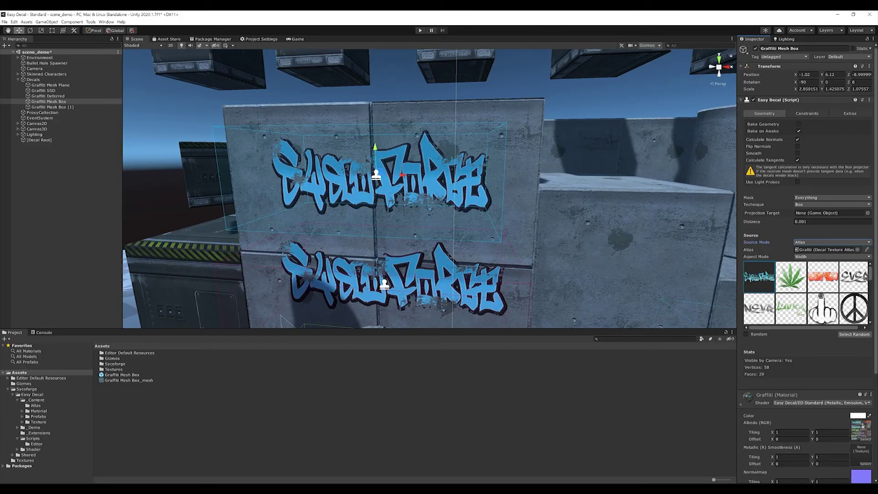
pyautogui.doubleClick(113, 369)
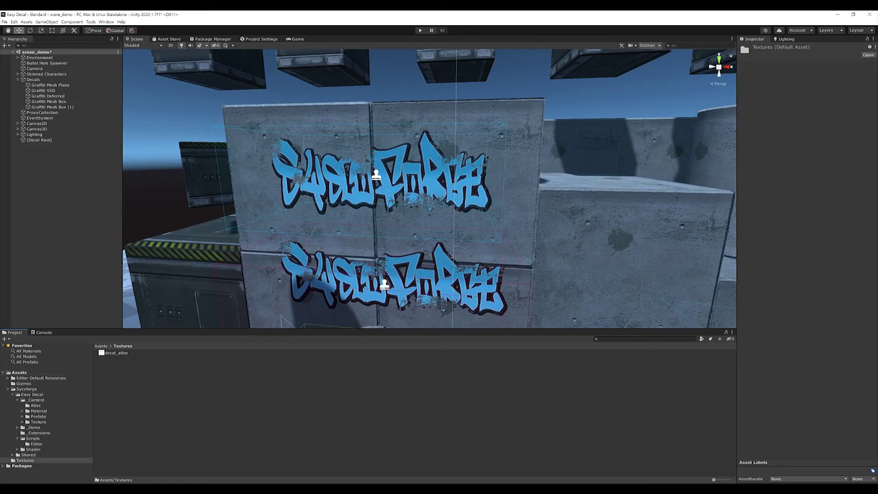
pyautogui.click(116, 353)
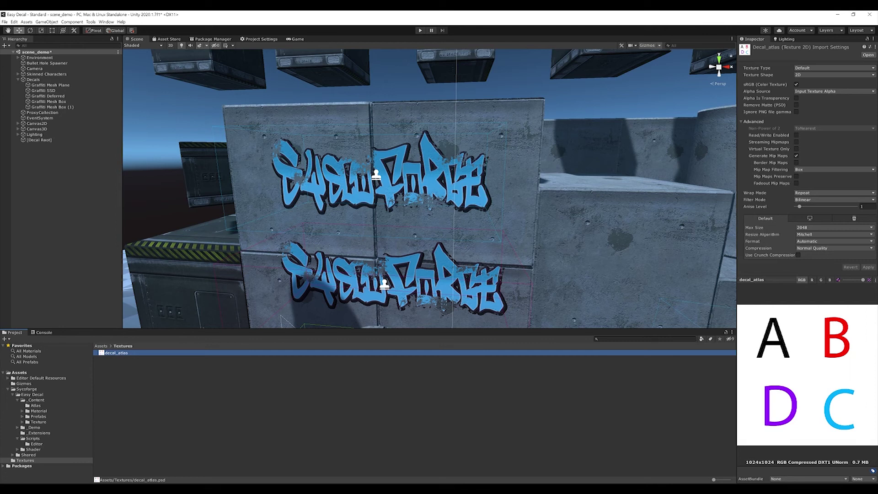
# - Create an Easy Decal Texture Atlas asset in the Textures folder
pyautogui.rightClick(131, 383)
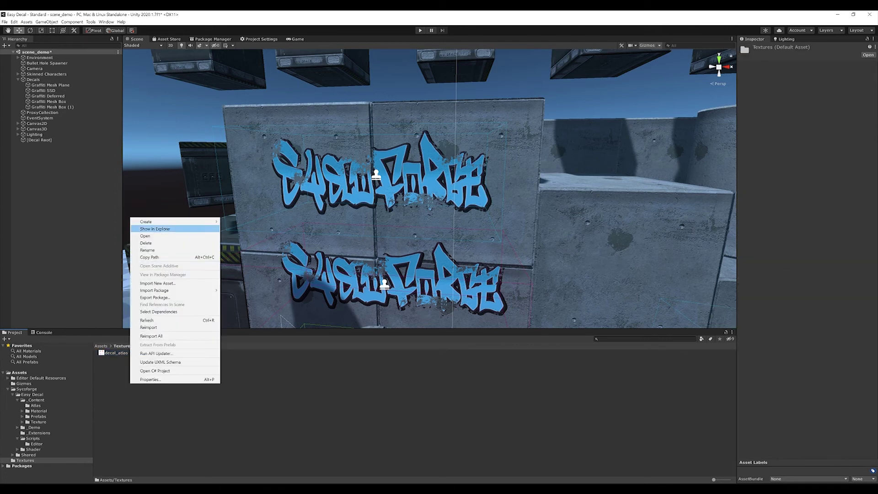
pyautogui.moveTo(151, 222)
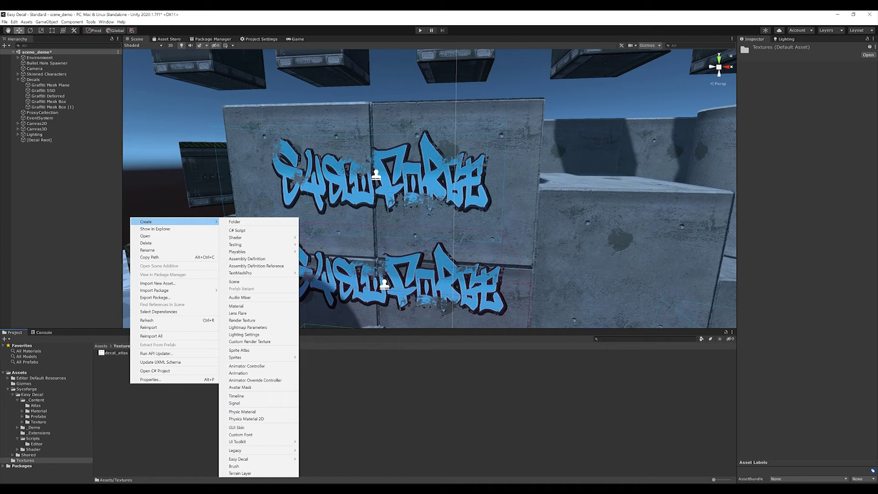
pyautogui.moveTo(238, 458)
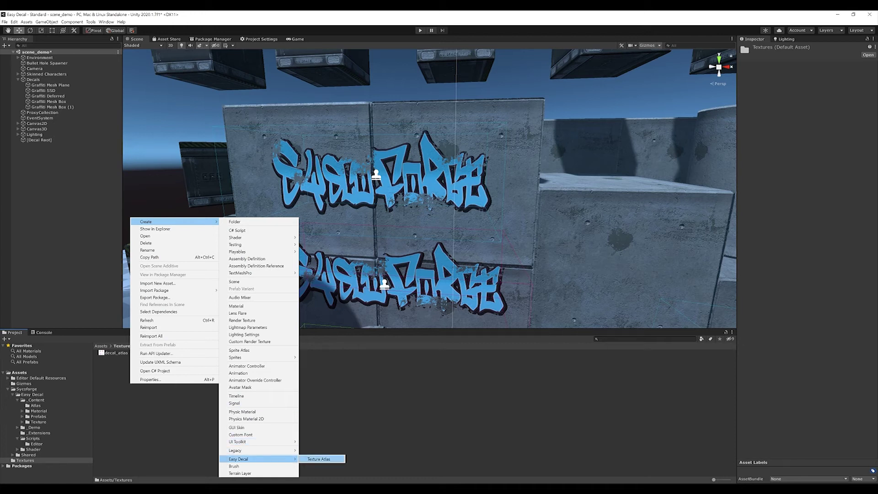
pyautogui.click(318, 459)
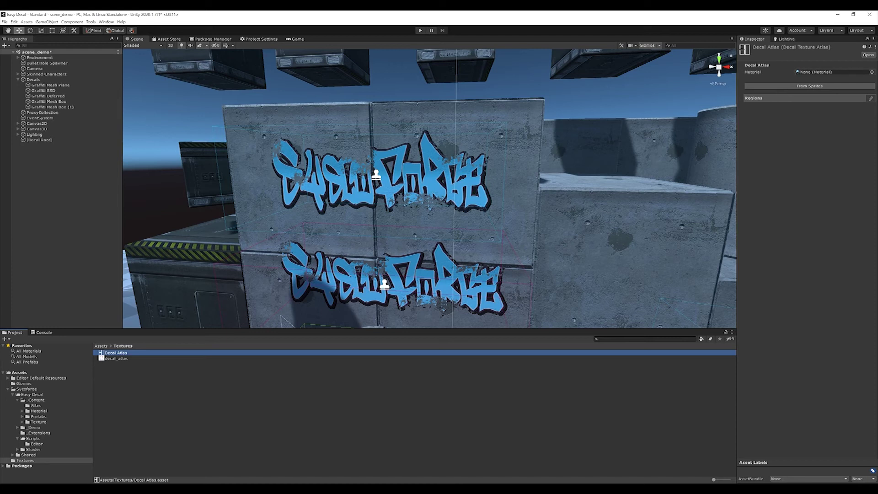
# - Create a material named decal in the Textures folder and give it the Easy Decal/ED Standard (Metallic, Vertex Alpha) shader
pyautogui.rightClick(147, 396)
pyautogui.moveTo(192, 234)
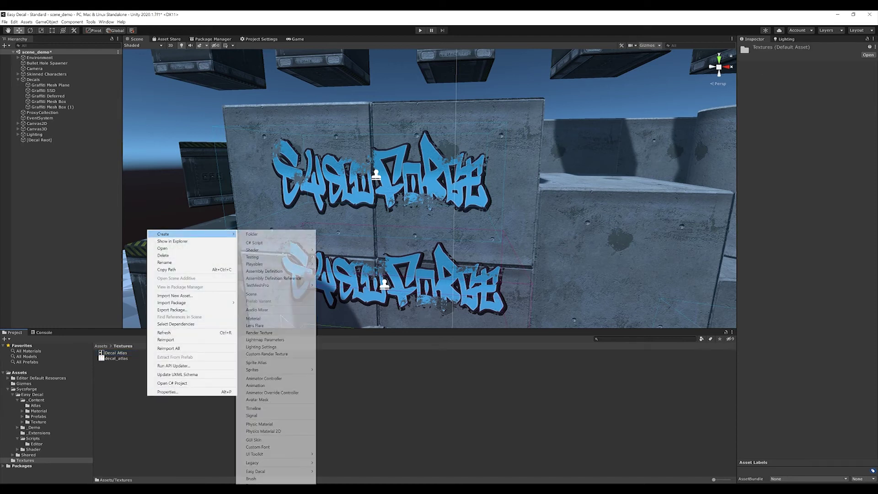
pyautogui.click(254, 318)
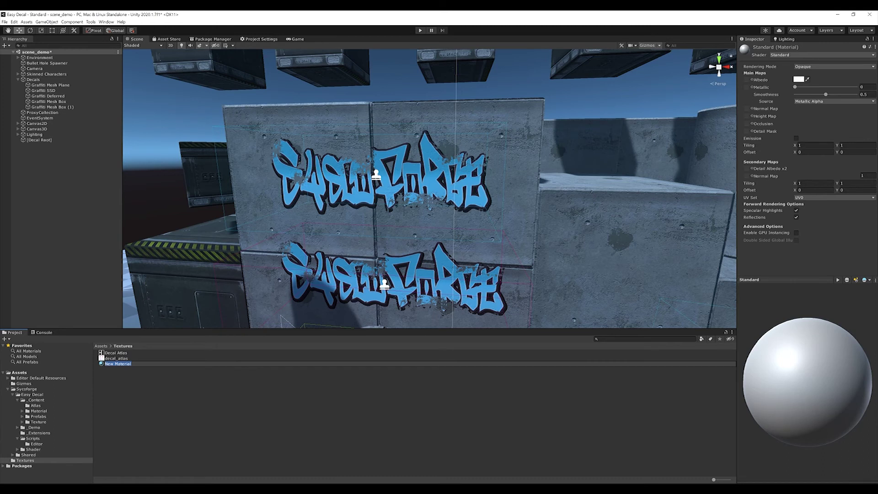
pyautogui.write('decal')
pyautogui.press('Return')
pyautogui.click(821, 55)
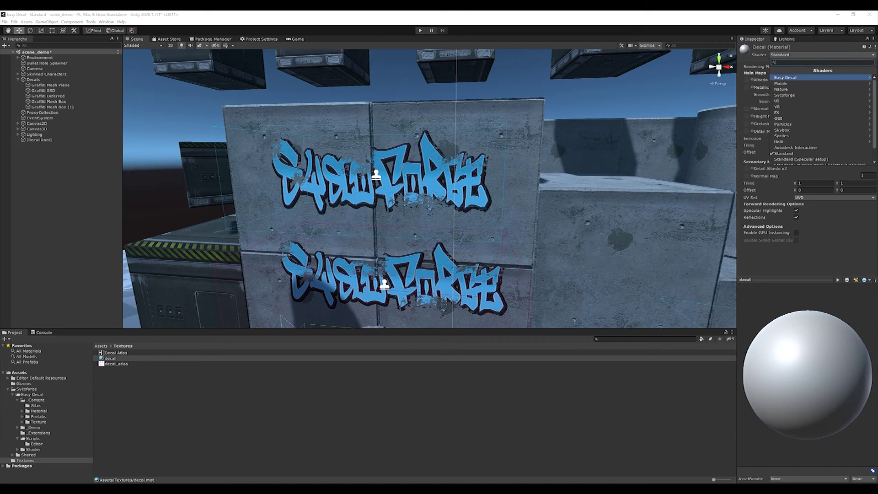
pyautogui.click(805, 78)
pyautogui.click(811, 107)
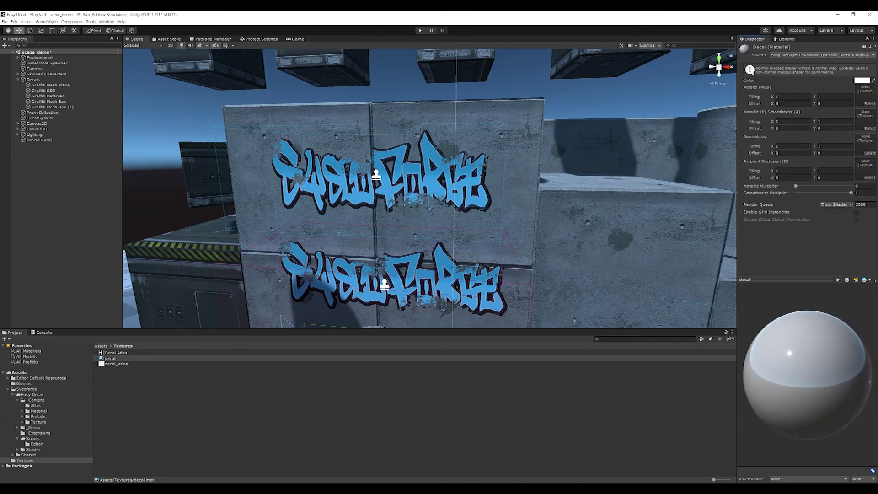
# - Assign the decal_atlas texture to the decal material's Albedo, and the decal material to the Decal Atlas asset
pyautogui.moveTo(116, 364); pyautogui.dragTo(863, 94)
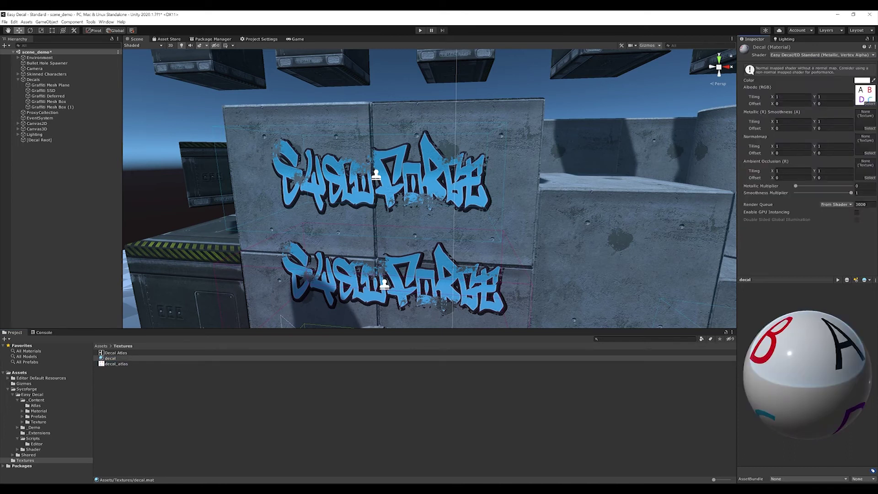
pyautogui.click(116, 353)
pyautogui.moveTo(110, 359); pyautogui.dragTo(827, 72)
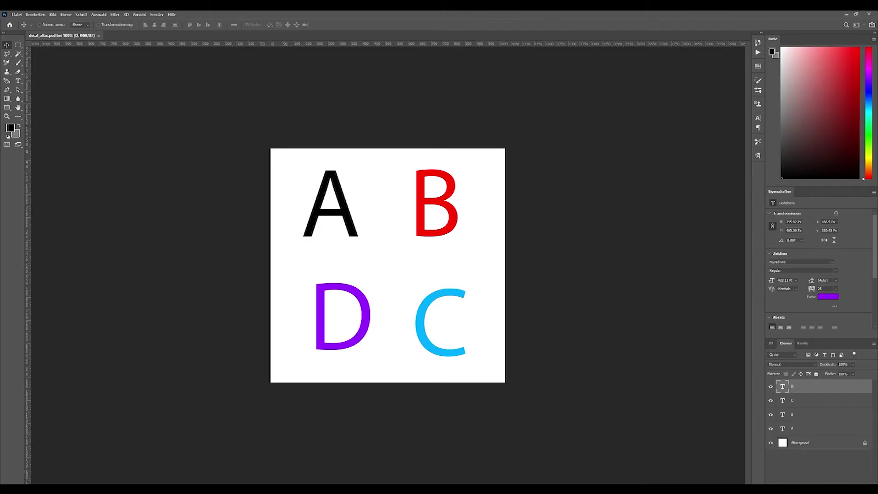
# - Hide the background layer of decal_atlas.psd in Photoshop, and apply Alpha Is Transparency to the decal_atlas texture in Unity
pyautogui.click(770, 442)
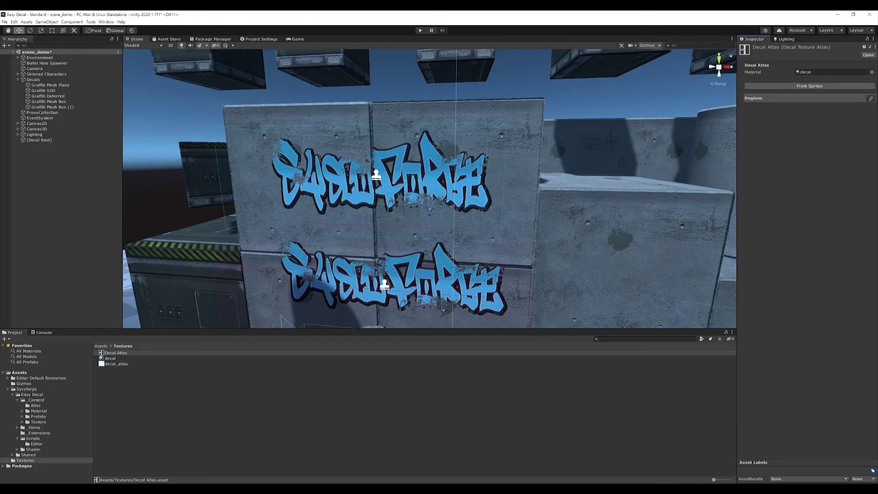
pyautogui.click(116, 364)
pyautogui.click(796, 98)
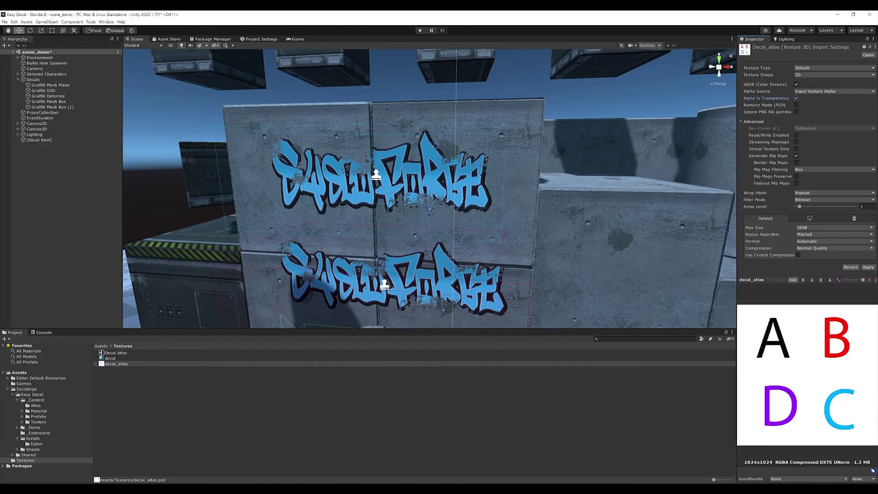
pyautogui.click(867, 267)
# - Open the Decal Atlas asset's regions for editing and move the editor window clear of the Inspector
pyautogui.click(116, 352)
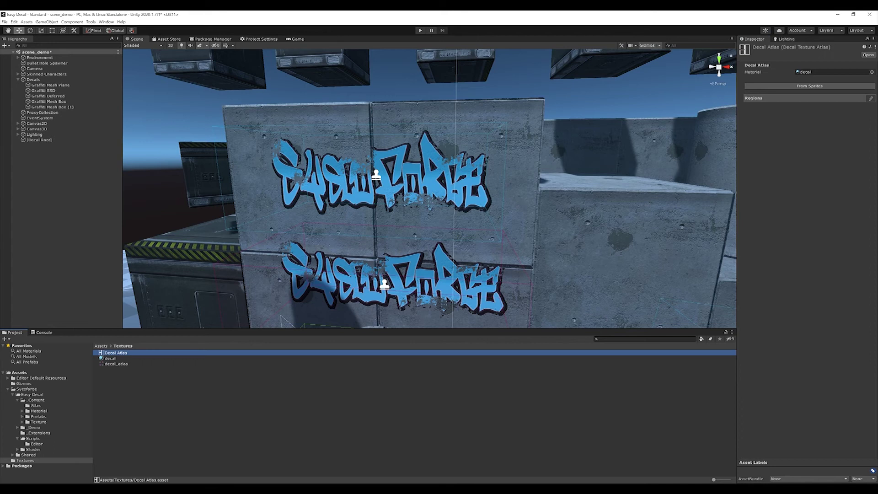
pyautogui.click(871, 99)
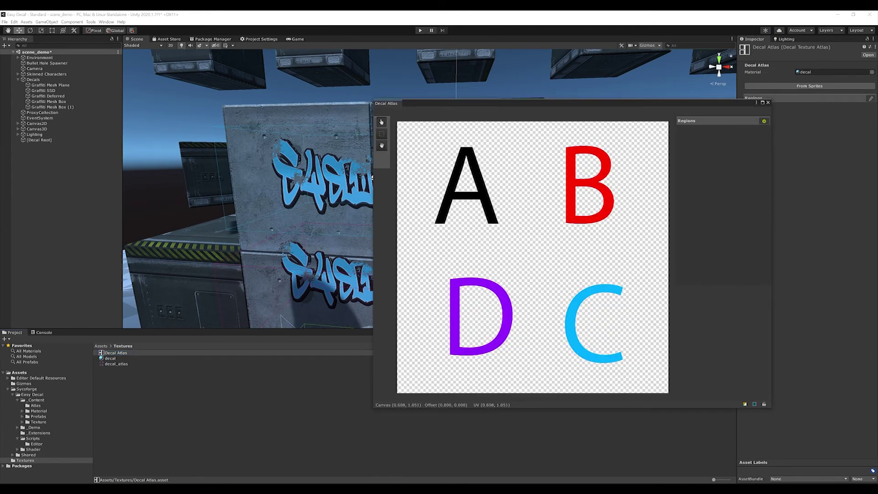
pyautogui.moveTo(561, 103); pyautogui.dragTo(393, 94)
# - Add a region to the atlas and set its width and height to 0.5 so that it covers the letter D
pyautogui.click(596, 112)
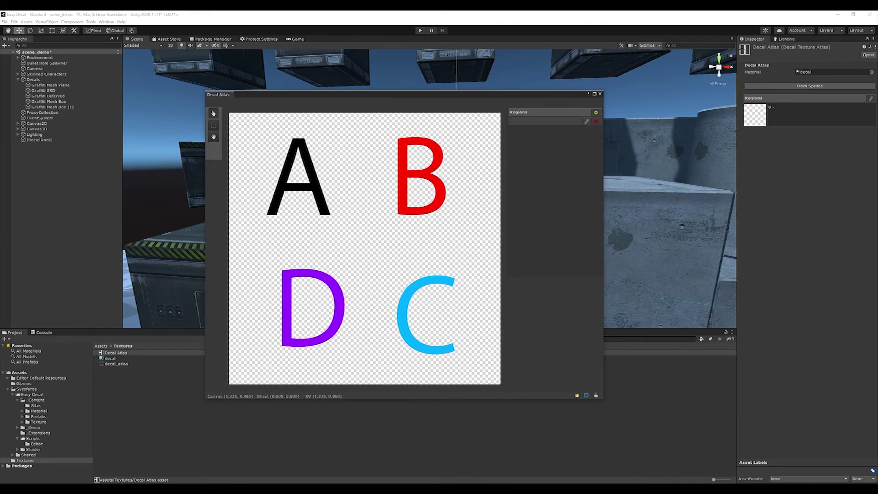
pyautogui.click(587, 121)
pyautogui.click(533, 153)
pyautogui.write('0.2')
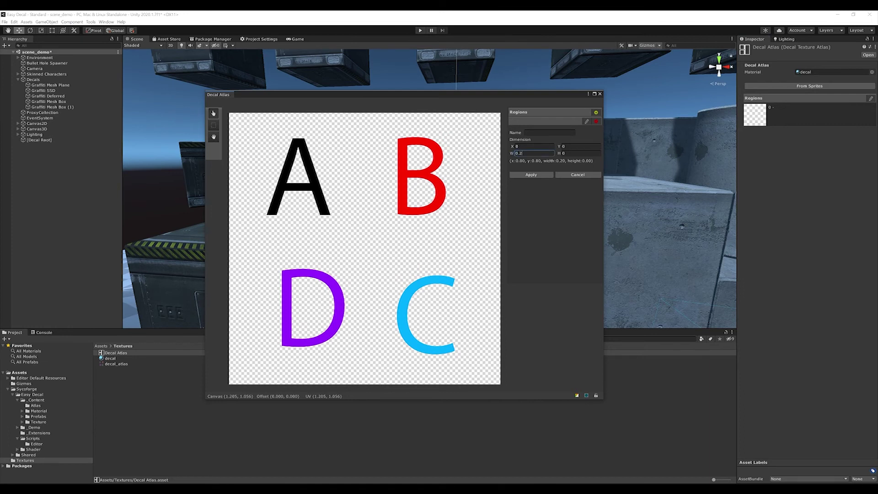
pyautogui.write('5')
pyautogui.press('Tab')
pyautogui.write('0.25')
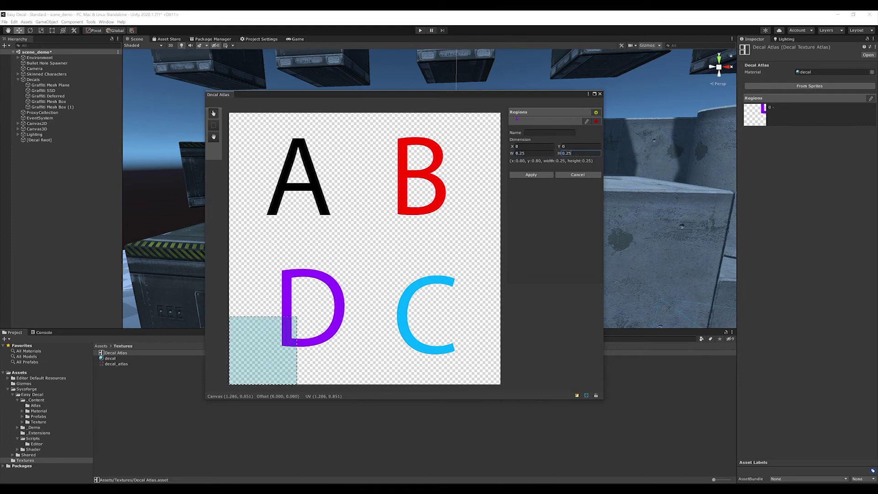
pyautogui.hotkey('shift', 'Tab')
pyautogui.write('0.5')
pyautogui.press('Tab')
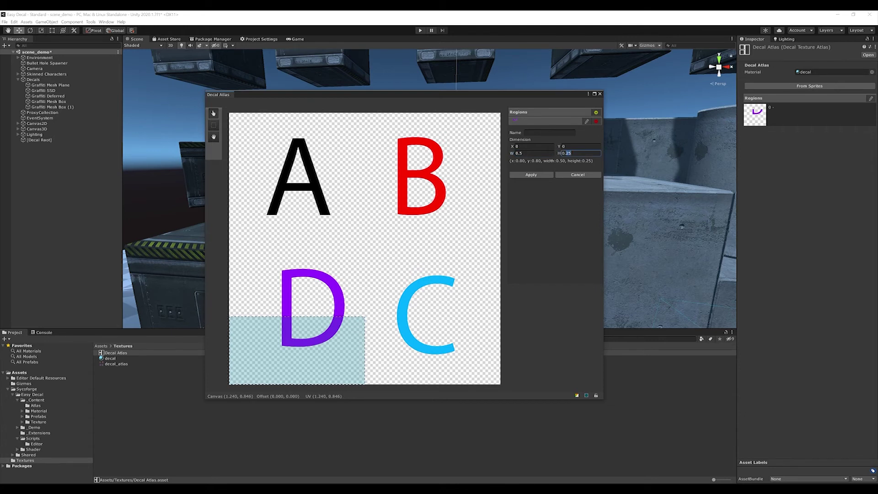
pyautogui.write('0.5')
pyautogui.click(531, 174)
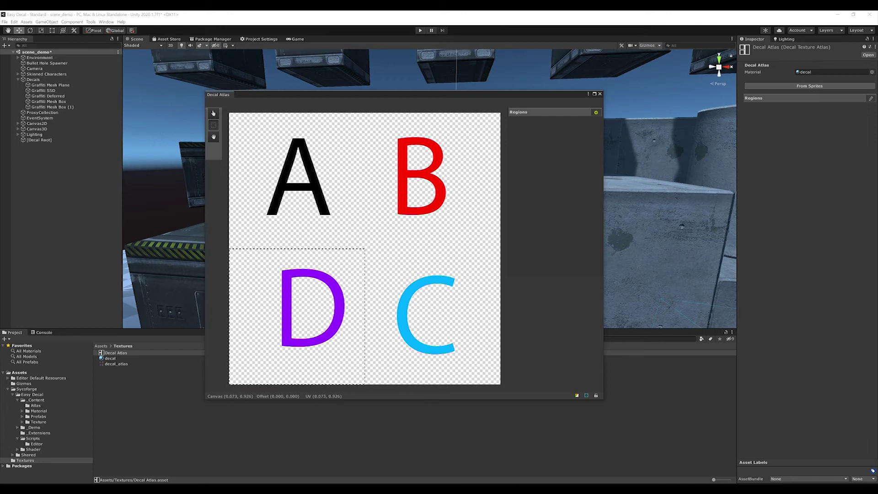
# - Draw a new atlas region freehand around the letter A
pyautogui.moveTo(244, 127); pyautogui.dragTo(353, 227)
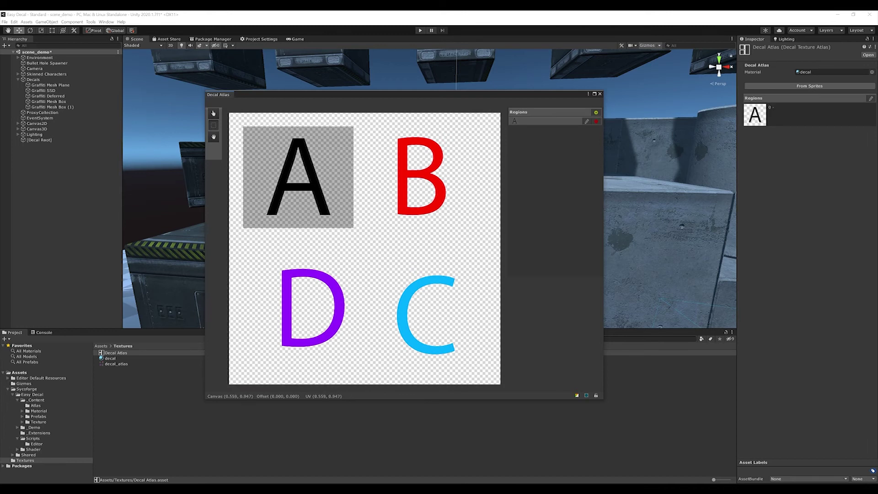
# - Draw atlas regions around the letters B, D and C, and close the atlas editor
pyautogui.moveTo(379, 126); pyautogui.dragTo(463, 226)
pyautogui.moveTo(266, 254); pyautogui.dragTo(358, 359)
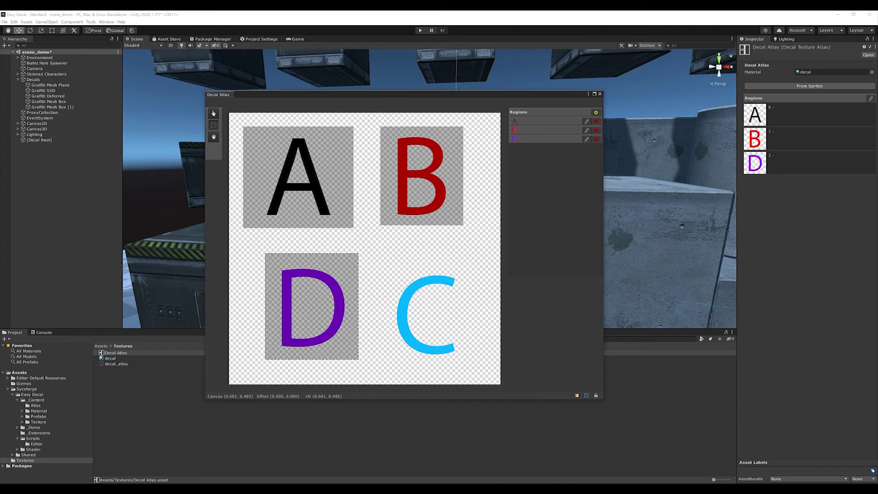
pyautogui.moveTo(387, 251); pyautogui.dragTo(472, 364)
pyautogui.click(600, 94)
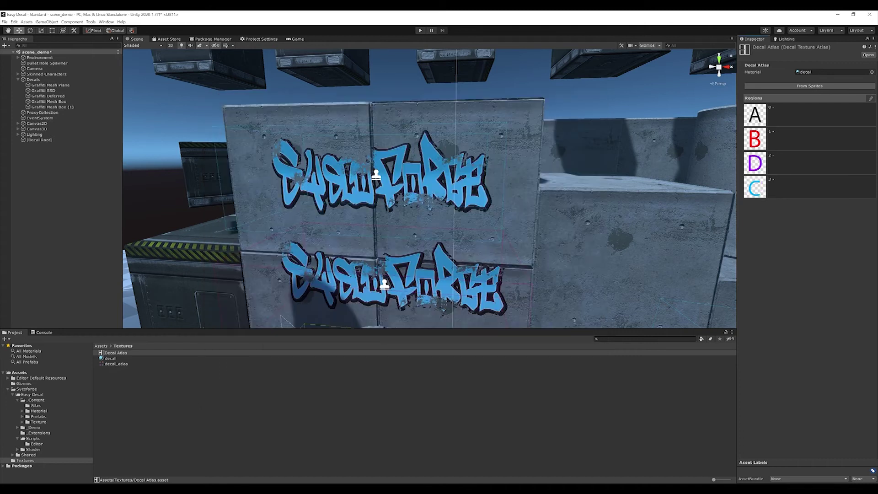
pyautogui.scroll(-6, 429, 188)
pyautogui.moveTo(457, 201); pyautogui.dragTo(411, 171, button='middle')
pyautogui.rightClick(159, 395)
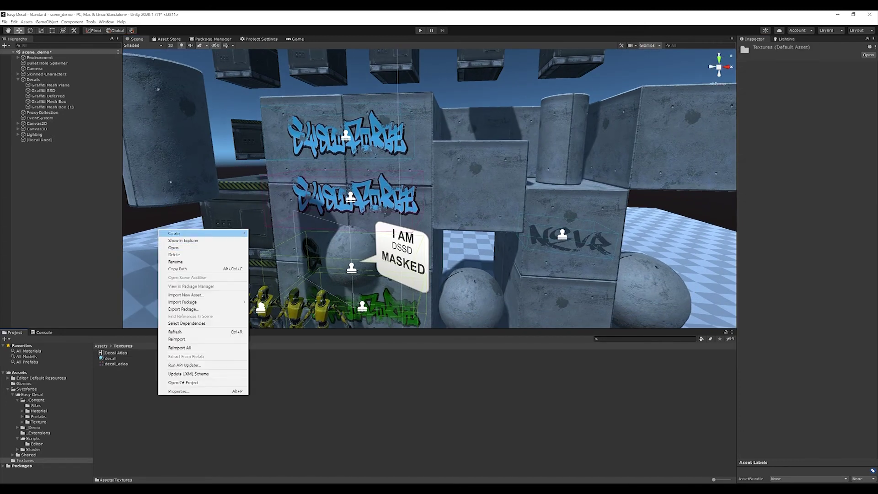
pyautogui.moveTo(192, 233)
pyautogui.press('Escape')
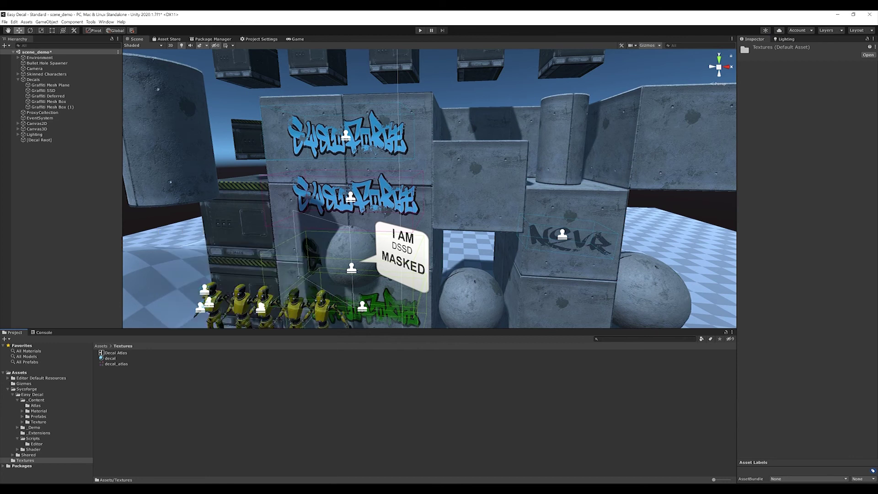
# - Select the upper Graffiti Mesh Box decal on the concrete wall and assign Decal Atlas as its atlas
pyautogui.click(346, 137)
pyautogui.moveTo(346, 137); pyautogui.dragTo(405, 204, button='middle')
pyautogui.click(870, 250)
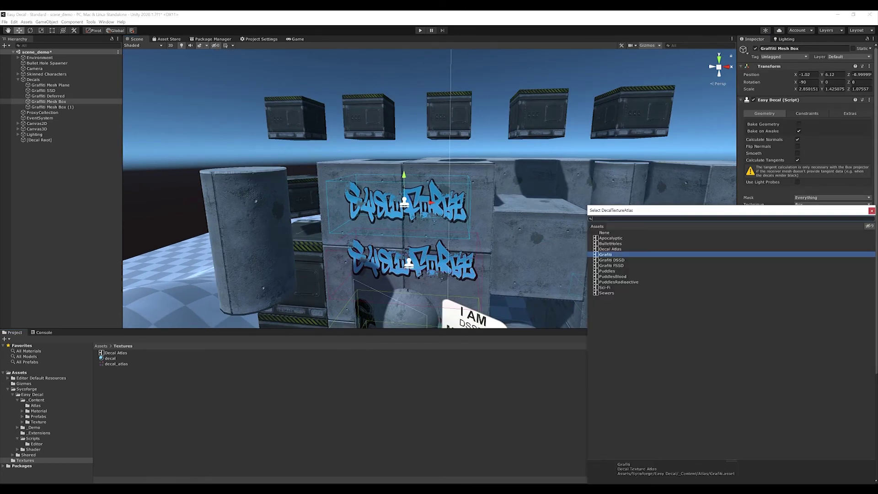
pyautogui.doubleClick(610, 250)
pyautogui.scroll(8, 430, 201)
pyautogui.moveTo(430, 201); pyautogui.dragTo(414, 194, button='middle')
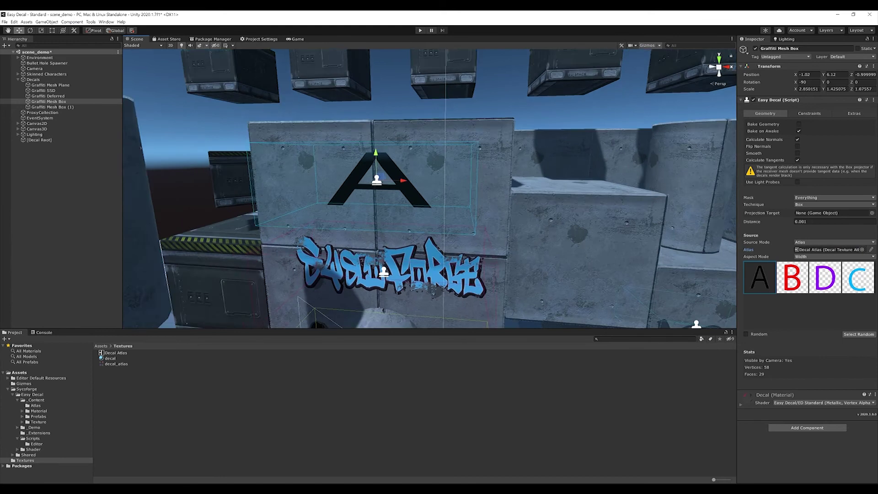
# - Try the atlas letters on the decal, settle on A, and scale the decal down uniformly to about 1.24 in X
pyautogui.click(792, 278)
pyautogui.click(825, 277)
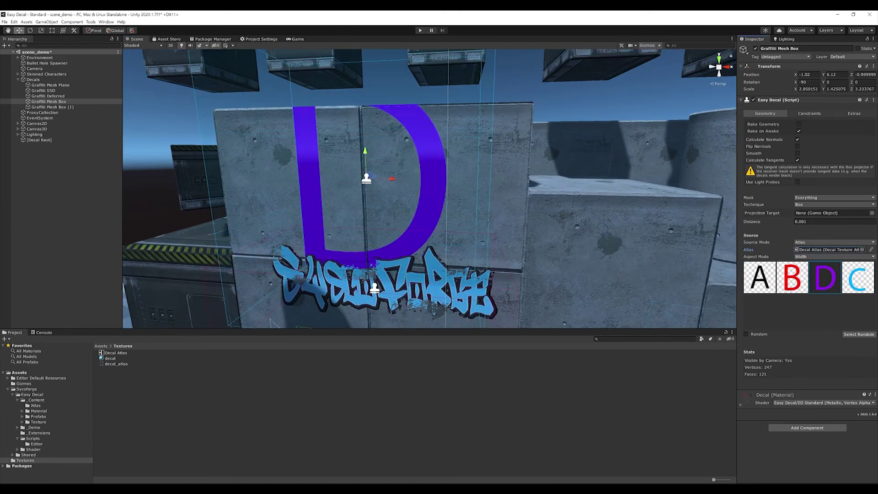
pyautogui.click(858, 277)
pyautogui.click(760, 278)
pyautogui.click(825, 277)
pyautogui.click(759, 278)
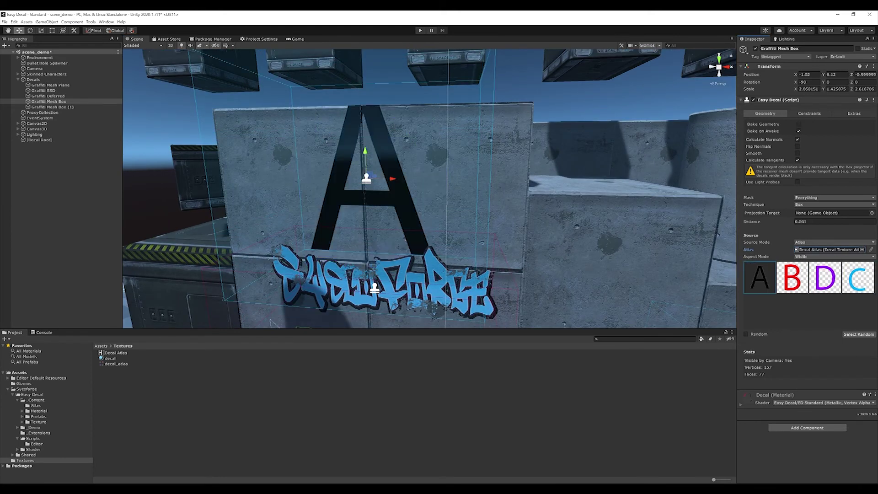
pyautogui.press('r')
pyautogui.moveTo(365, 179); pyautogui.dragTo(347, 183)
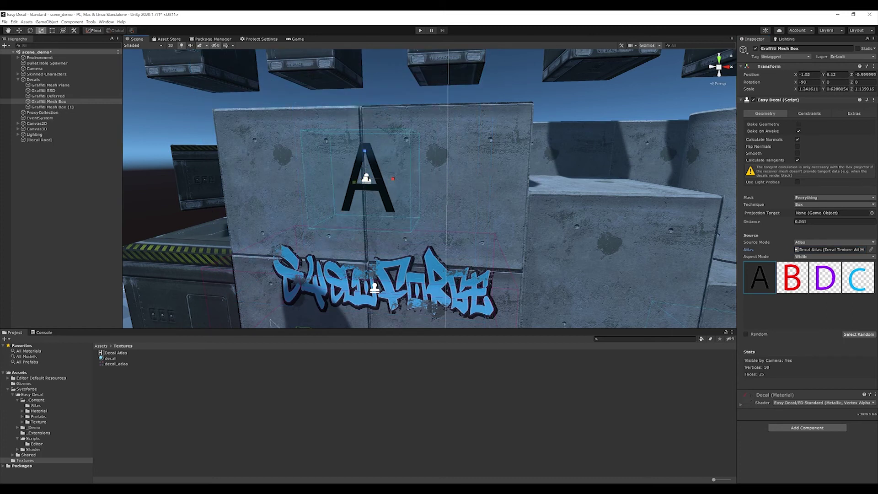
# - Change the decal's Aspect Mode and try regions B, C and D on it, finishing on A
pyautogui.click(813, 256)
pyautogui.click(811, 278)
pyautogui.click(792, 277)
pyautogui.click(857, 278)
pyautogui.click(825, 277)
pyautogui.click(792, 278)
pyautogui.click(759, 278)
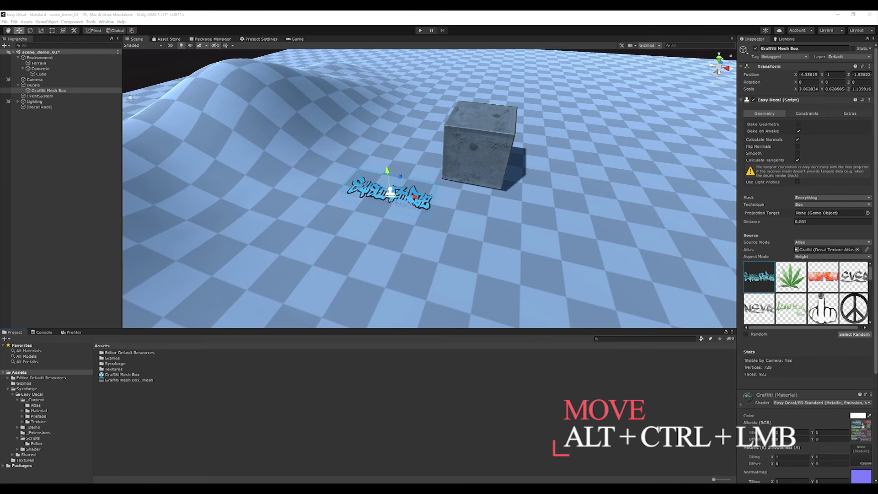
# - In scene_demo_02, move the graffiti decal over the terrain to about X -5.55, Z -3.09 and cycle its atlas index to the brown lettering
pyautogui.keyDown('ctrl'); pyautogui.keyDown('alt'); pyautogui.moveTo(389, 192); pyautogui.dragTo(338, 209); pyautogui.keyUp('alt'); pyautogui.keyUp('ctrl')
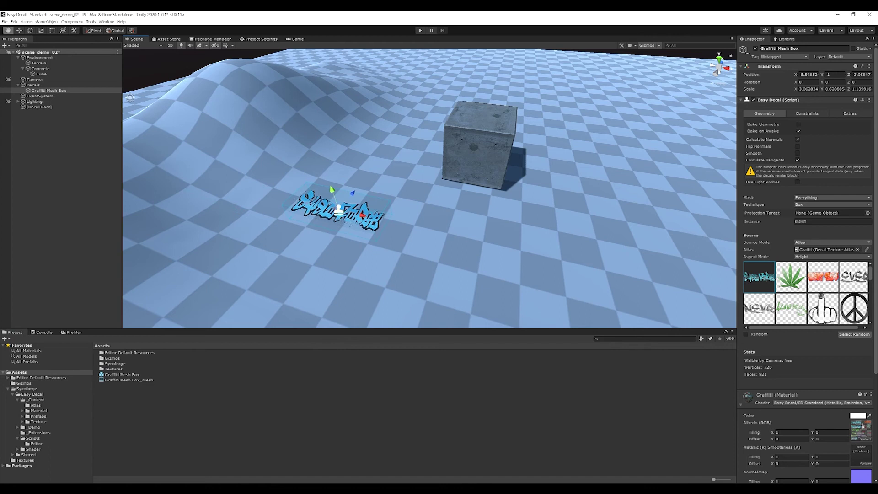
pyautogui.keyDown('ctrl'); pyautogui.keyDown('alt'); pyautogui.scroll(-1, 338, 211); pyautogui.keyUp('alt'); pyautogui.keyUp('ctrl')
pyautogui.keyDown('ctrl'); pyautogui.keyDown('alt'); pyautogui.scroll(1, 338, 210); pyautogui.keyUp('alt'); pyautogui.keyUp('ctrl')
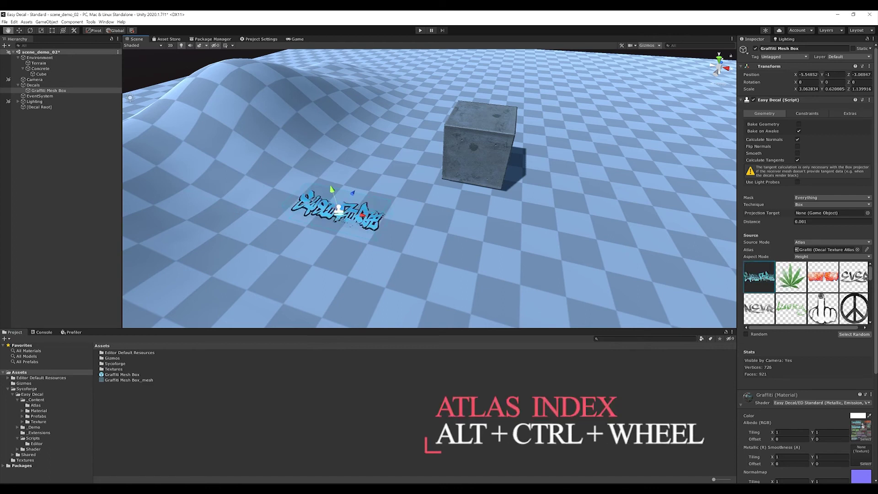
pyautogui.keyDown('ctrl'); pyautogui.keyDown('alt'); pyautogui.scroll(-1, 338, 210); pyautogui.keyUp('alt'); pyautogui.keyUp('ctrl')
pyautogui.keyDown('ctrl'); pyautogui.keyDown('alt'); pyautogui.scroll(1, 338, 210); pyautogui.keyUp('alt'); pyautogui.keyUp('ctrl')
pyautogui.keyDown('ctrl'); pyautogui.keyDown('alt'); pyautogui.scroll(-1, 338, 209); pyautogui.keyUp('alt'); pyautogui.keyUp('ctrl')
pyautogui.keyDown('ctrl'); pyautogui.keyDown('alt'); pyautogui.scroll(1, 338, 210); pyautogui.keyUp('alt'); pyautogui.keyUp('ctrl')
pyautogui.keyDown('ctrl'); pyautogui.keyDown('alt'); pyautogui.scroll(-1, 338, 209); pyautogui.keyUp('alt'); pyautogui.keyUp('ctrl')
pyautogui.keyDown('ctrl'); pyautogui.keyDown('alt'); pyautogui.scroll(1, 338, 209); pyautogui.keyUp('alt'); pyautogui.keyUp('ctrl')
pyautogui.keyDown('ctrl'); pyautogui.keyDown('alt'); pyautogui.scroll(-1, 339, 209); pyautogui.keyUp('alt'); pyautogui.keyUp('ctrl')
pyautogui.keyDown('ctrl'); pyautogui.keyDown('alt'); pyautogui.scroll(2, 338, 209); pyautogui.keyUp('alt'); pyautogui.keyUp('ctrl')
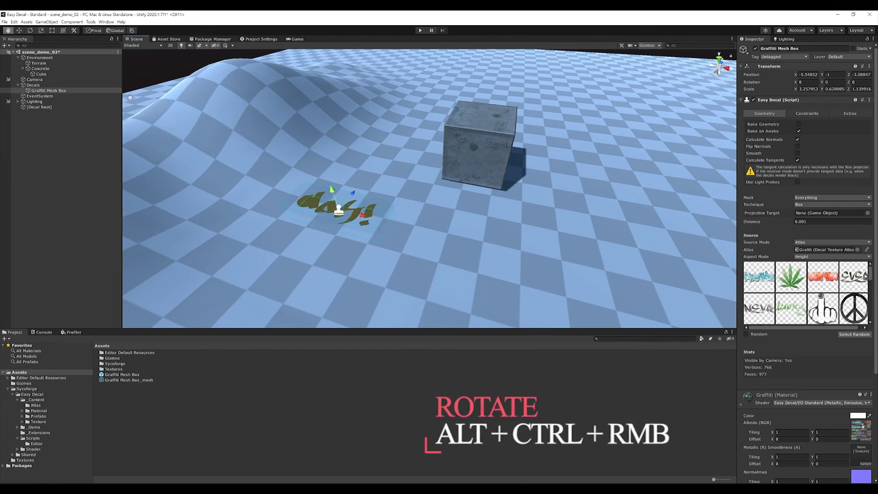
# - Rotate and scale the brown lettering decal in the Scene view, and move it over the terrain to in front of the cube
pyautogui.keyDown('ctrl'); pyautogui.keyDown('alt'); pyautogui.moveTo(338, 209); pyautogui.dragTo(339, 210, button='right'); pyautogui.keyUp('alt'); pyautogui.keyUp('ctrl')
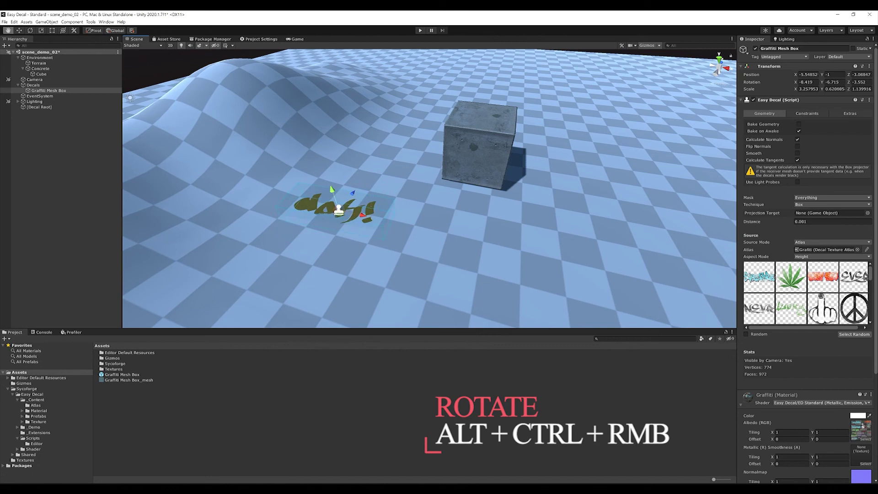
pyautogui.keyDown('ctrl'); pyautogui.keyDown('alt'); pyautogui.moveTo(339, 210); pyautogui.dragTo(338, 210, button='middle'); pyautogui.keyUp('alt'); pyautogui.keyUp('ctrl')
pyautogui.keyDown('ctrl'); pyautogui.keyDown('alt'); pyautogui.moveTo(338, 209); pyautogui.dragTo(429, 221); pyautogui.keyUp('alt'); pyautogui.keyUp('ctrl')
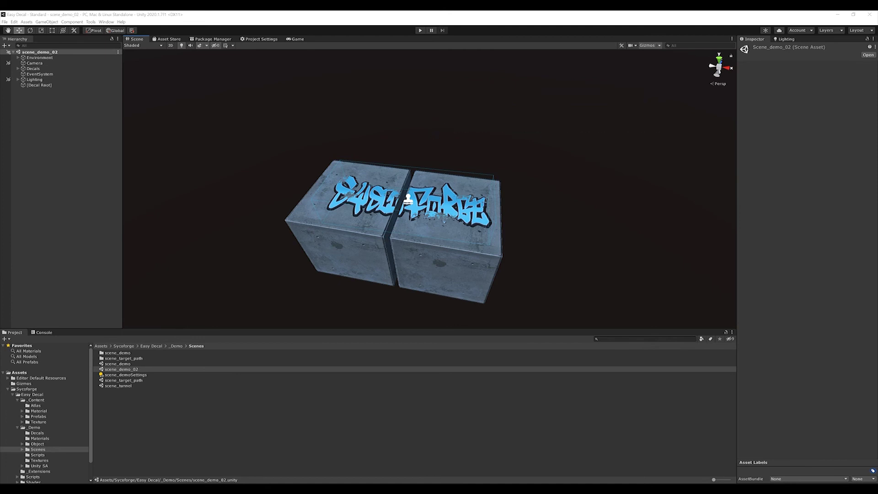
# - Select the Graffiti Mesh Box decal spanning the two cubes, and open the Profiler docked beside the Console
pyautogui.click(408, 199)
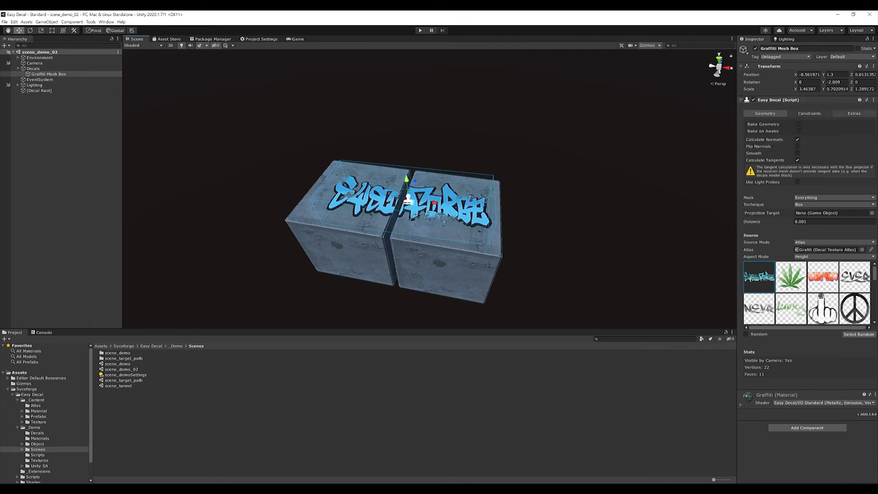
pyautogui.click(853, 113)
pyautogui.click(106, 22)
pyautogui.moveTo(137, 139)
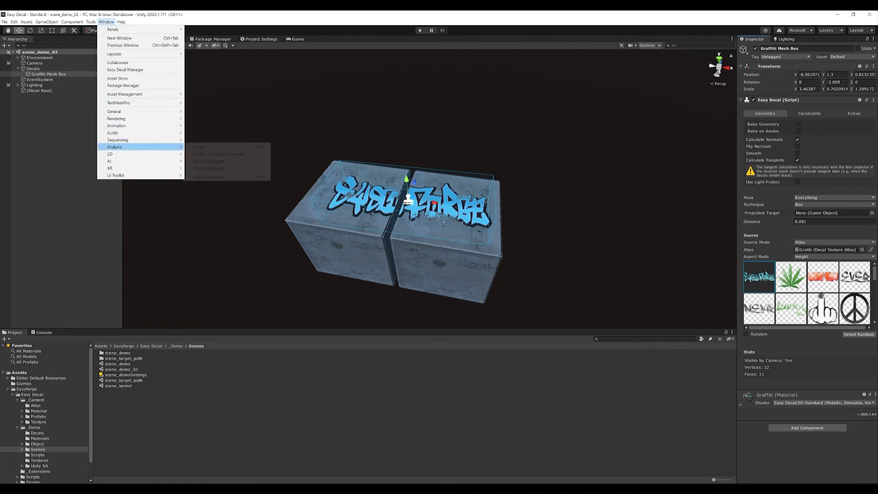
pyautogui.click(206, 147)
pyautogui.moveTo(402, 214); pyautogui.dragTo(75, 332)
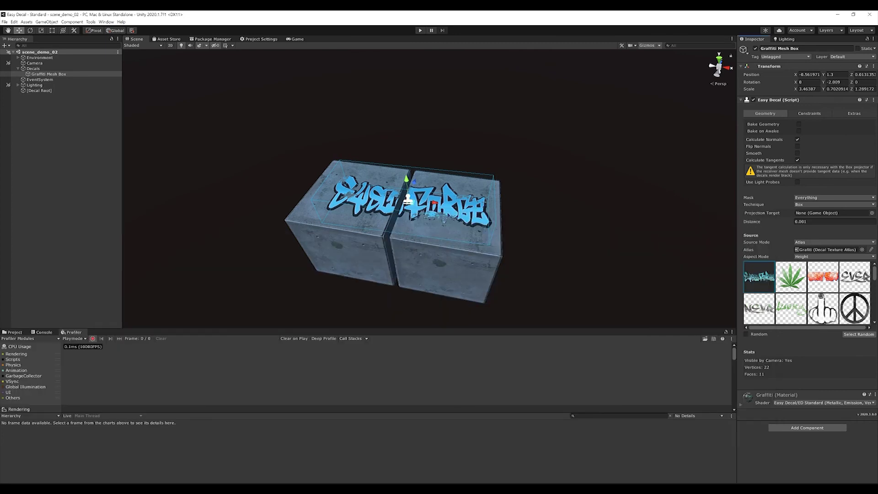
# - Run the scene with the Profiler recording, enlarge the Profiler area, and pick a recorded frame to inspect
pyautogui.hotkey('ctrl', 'p')
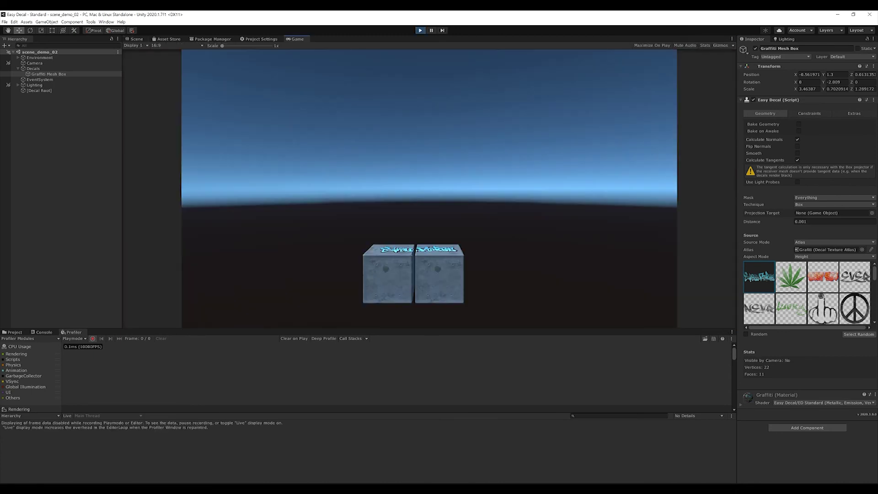
pyautogui.moveTo(365, 328); pyautogui.dragTo(366, 256)
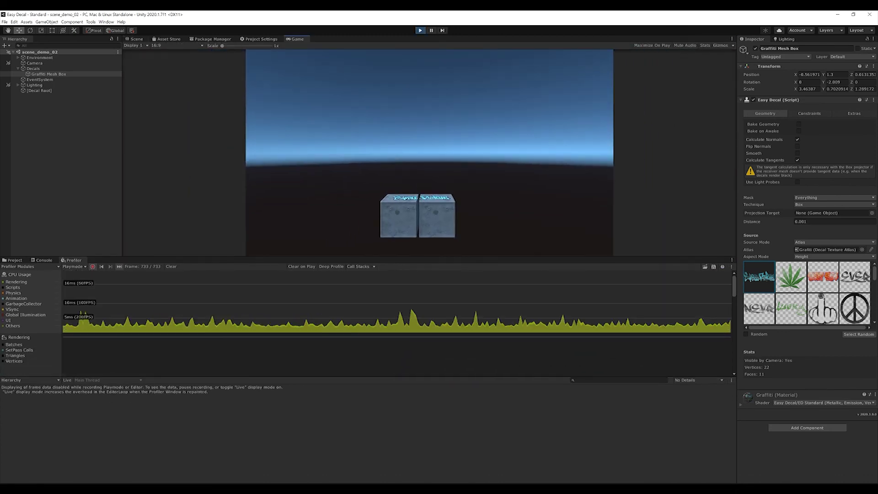
pyautogui.click(551, 315)
# - Expand PlayerLoop down to BehaviourUpdate in the profiled frame and examine the cost of EasyDecal.Update()
pyautogui.click(3, 401)
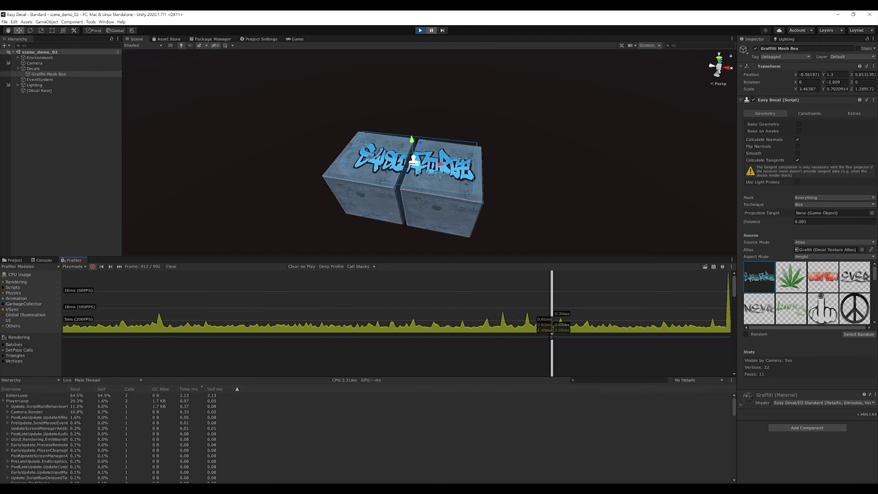
pyautogui.click(8, 406)
pyautogui.click(13, 412)
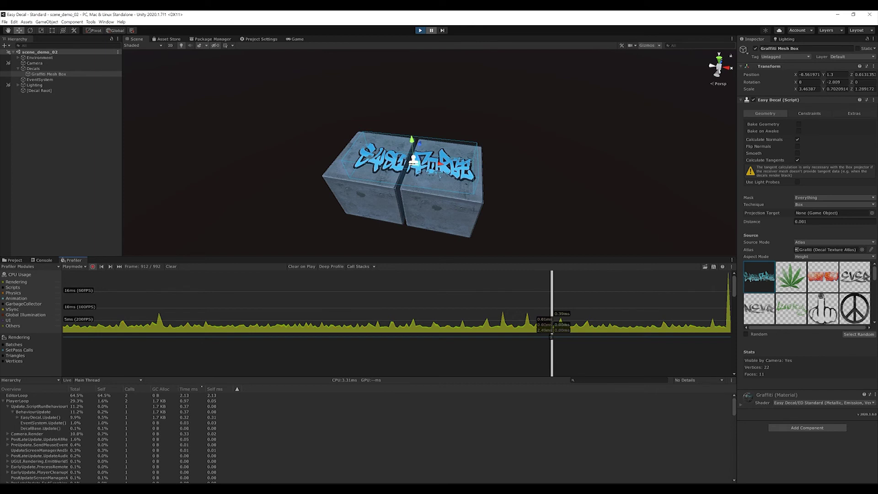
pyautogui.click(39, 417)
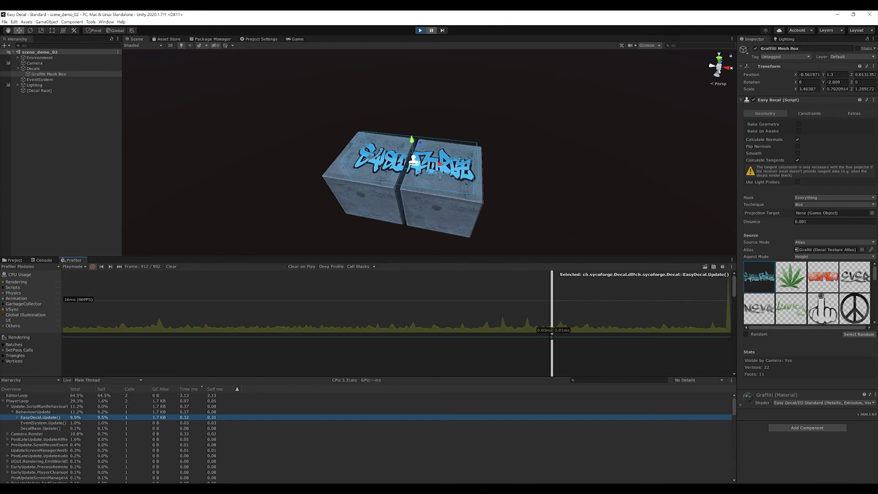
# - Exit play mode, enable Bake Geometry on the decal, and run the scene again until paused for profiling
pyautogui.click(419, 30)
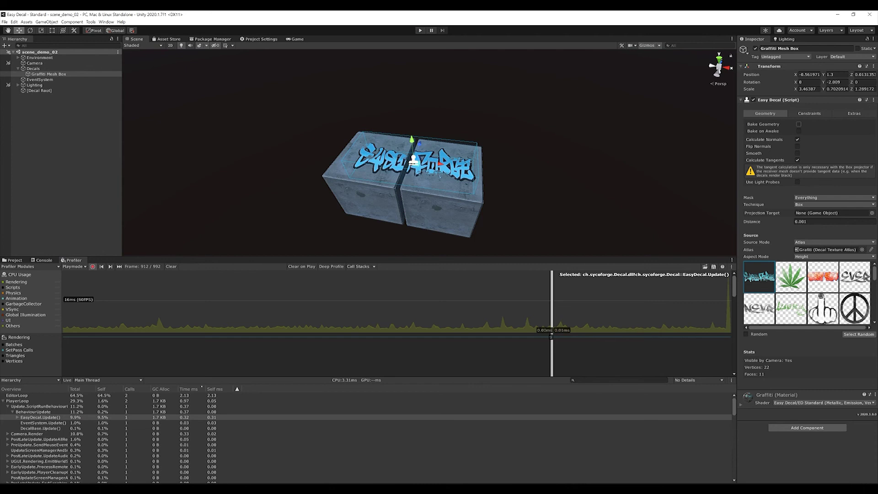
pyautogui.click(798, 125)
pyautogui.click(419, 30)
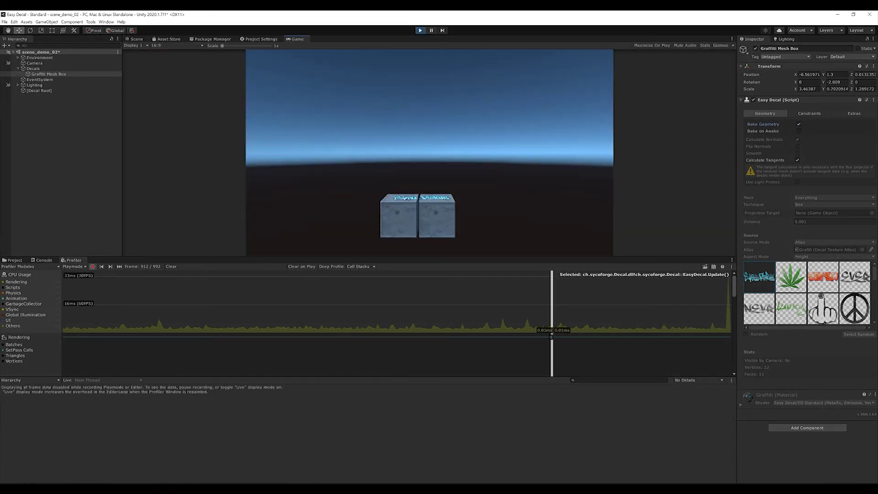
pyautogui.hotkey('ctrl', 'shift', 'p')
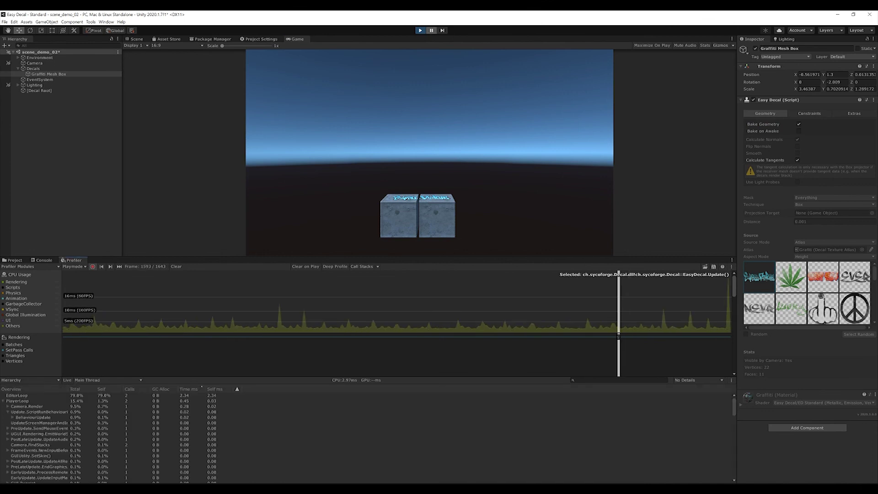
pyautogui.click(136, 40)
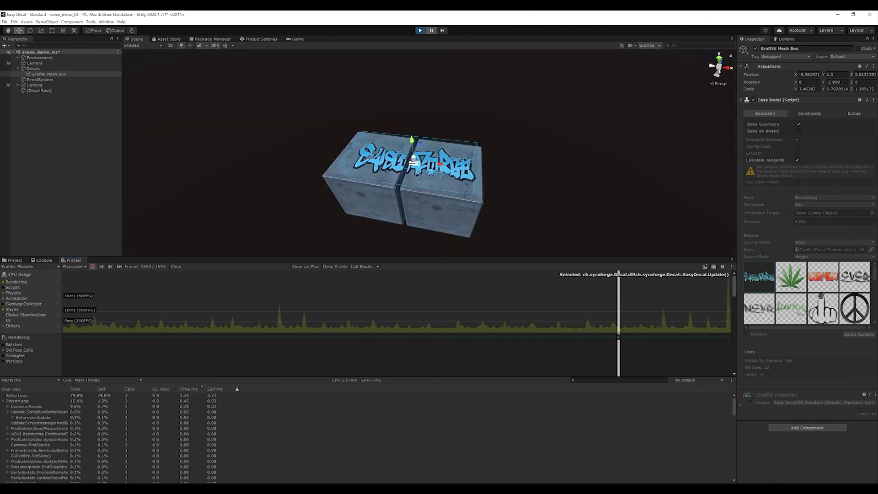
# - Examine EasyDecal.Update() under BehaviourUpdate for the baked decal, and stop the play session
pyautogui.click(13, 417)
pyautogui.click(43, 423)
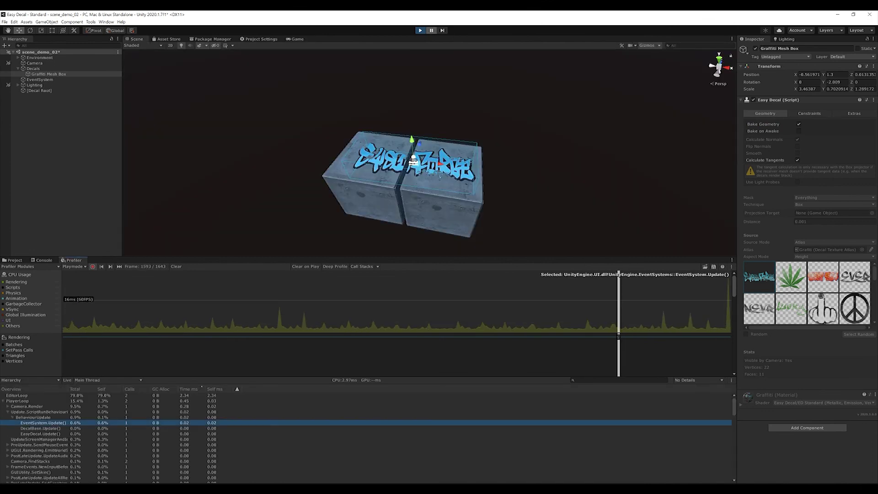
pyautogui.click(41, 434)
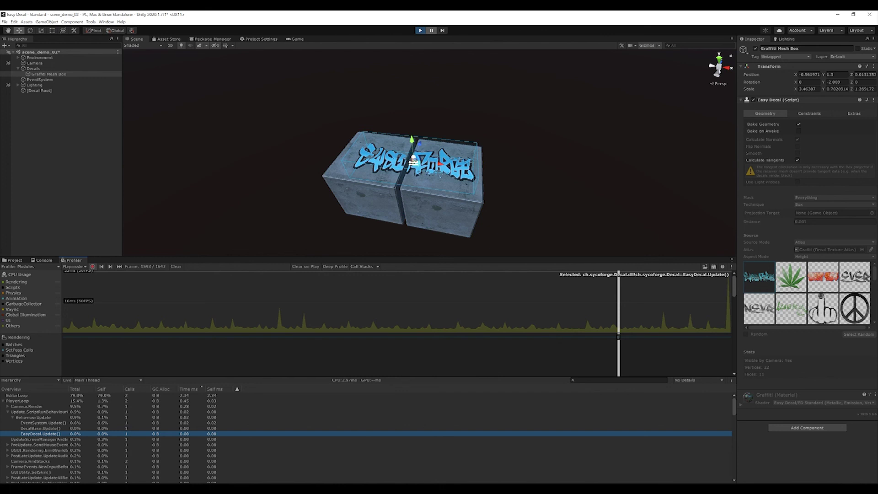
pyautogui.hotkey('ctrl', 'p')
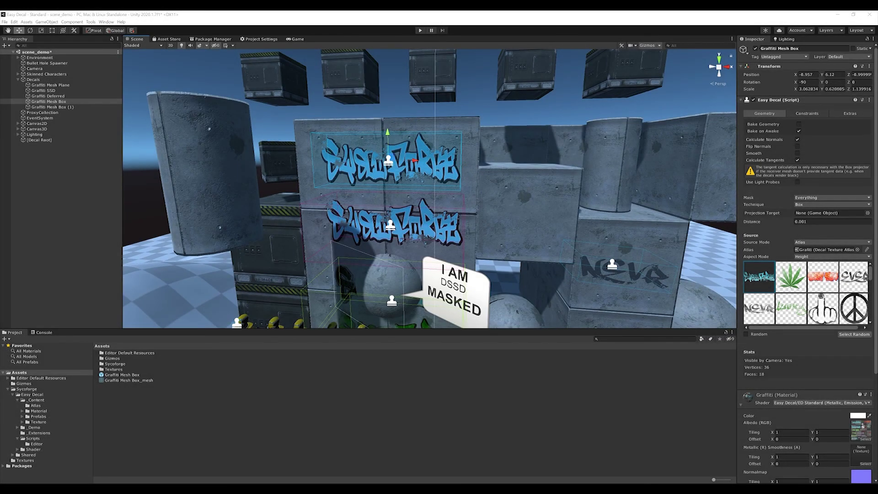
# - Open the Easy Decal Manager in scene_demo, move it clear of the wall decals, and expand its atlas groups
pyautogui.click(106, 21)
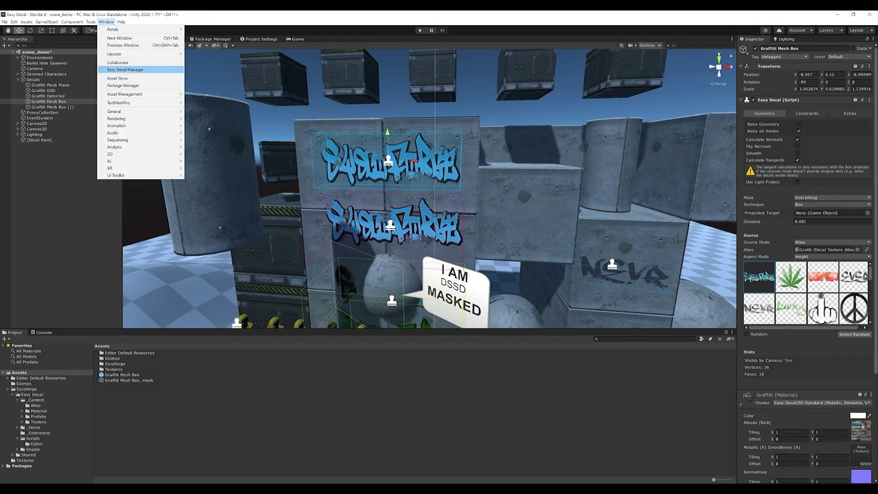
pyautogui.click(126, 69)
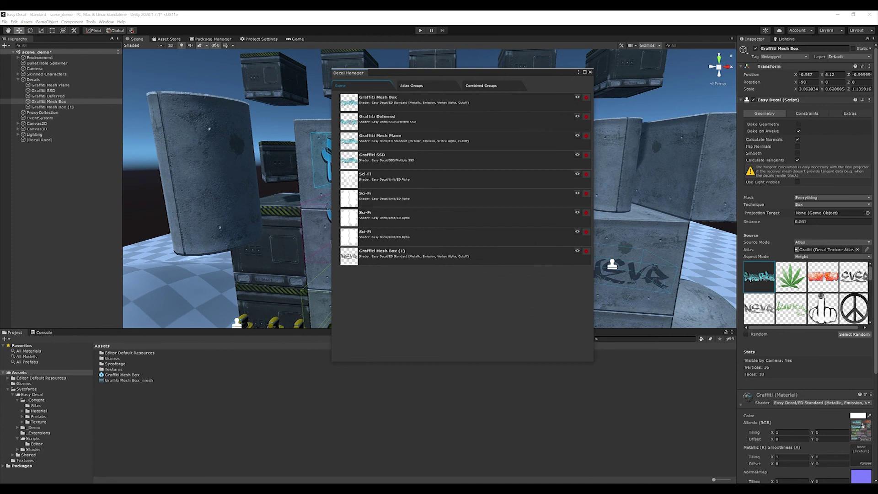
pyautogui.moveTo(406, 73); pyautogui.dragTo(547, 66)
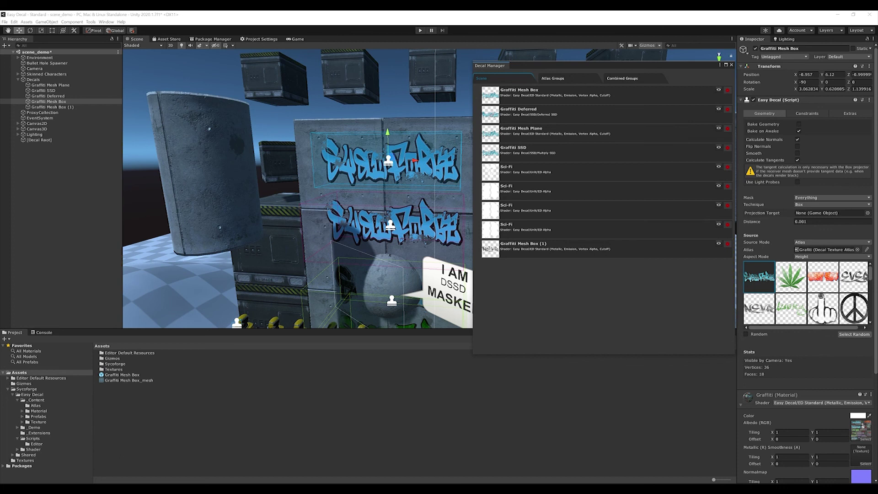
pyautogui.click(553, 78)
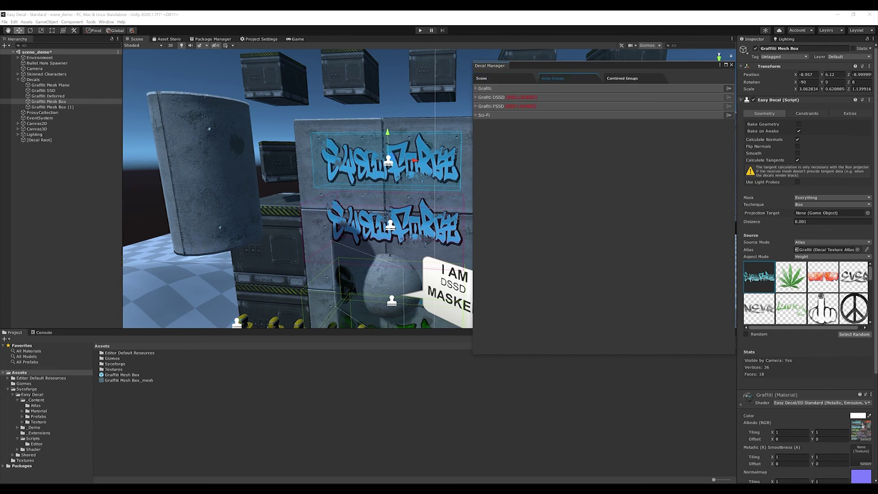
pyautogui.click(548, 97)
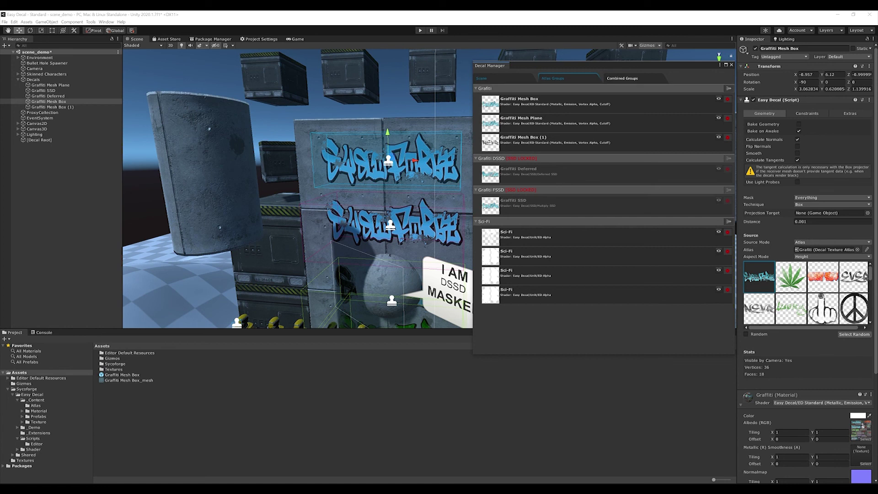
# - Move the Decal Manager window away from the wall decals and combine the Graffiti atlas group into one mesh
pyautogui.moveTo(489, 65); pyautogui.dragTo(125, 116)
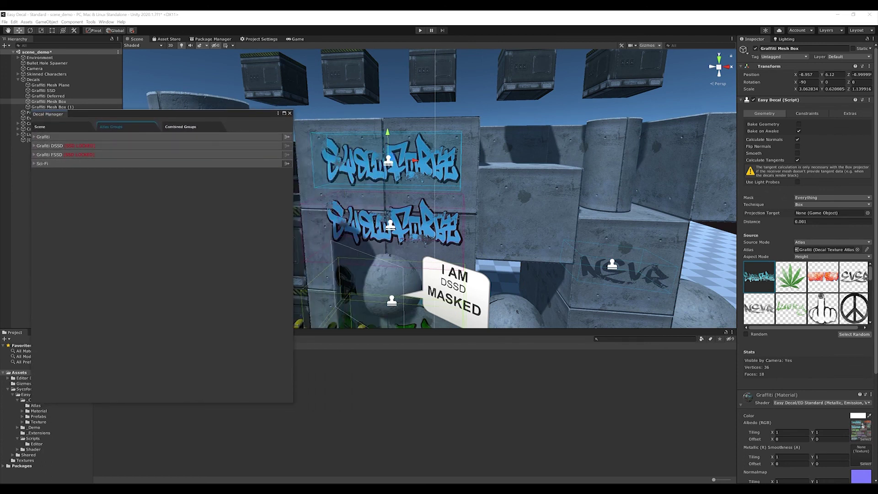
pyautogui.click(287, 137)
pyautogui.click(366, 163)
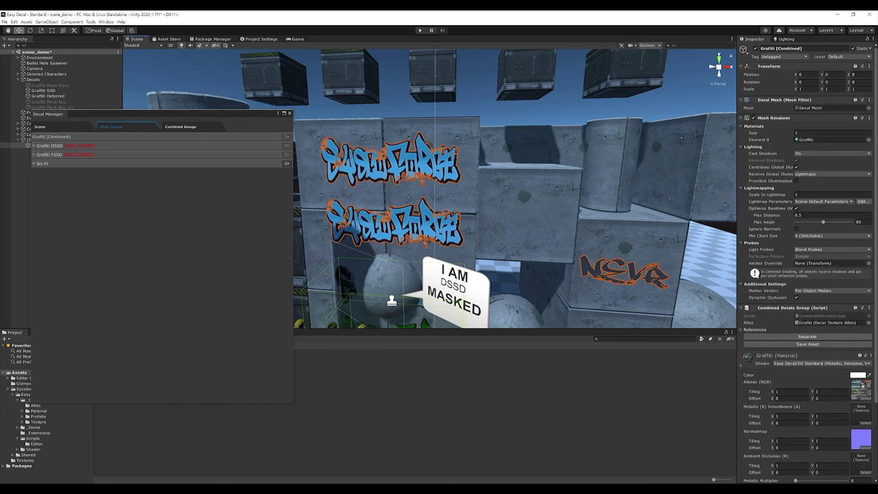
# - Separate the combined Graffiti group back into its individual decals from the combined groups list
pyautogui.click(180, 126)
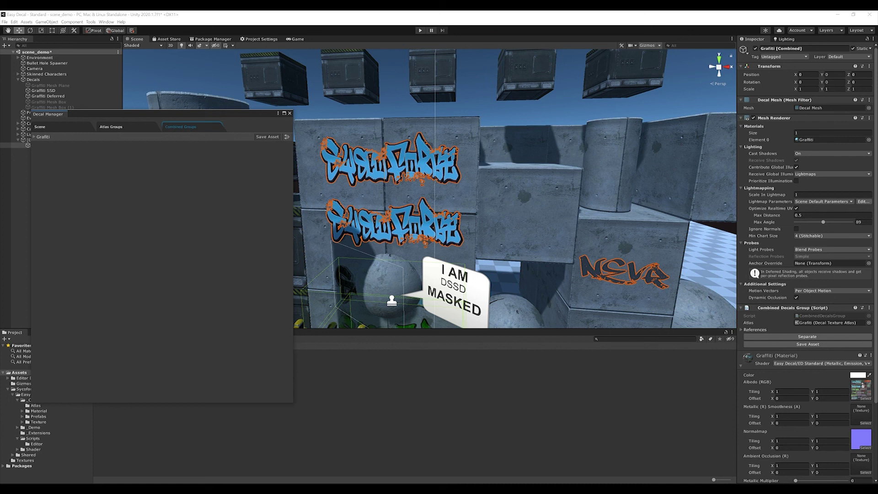
pyautogui.click(287, 137)
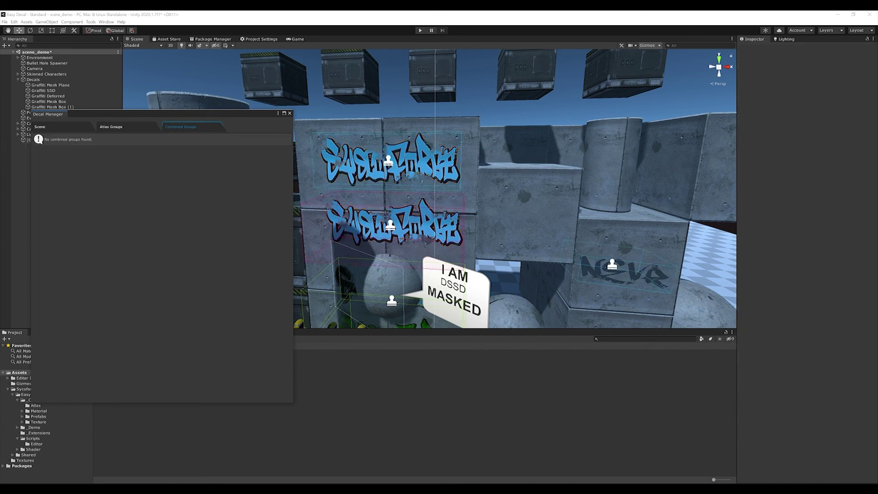
# - Move the Graffiti Mesh Box decal along X to about 0.98, across the protruding block, and combine the Graffiti atlas group again
pyautogui.click(388, 161)
pyautogui.moveTo(414, 161); pyautogui.dragTo(507, 161)
pyautogui.click(111, 127)
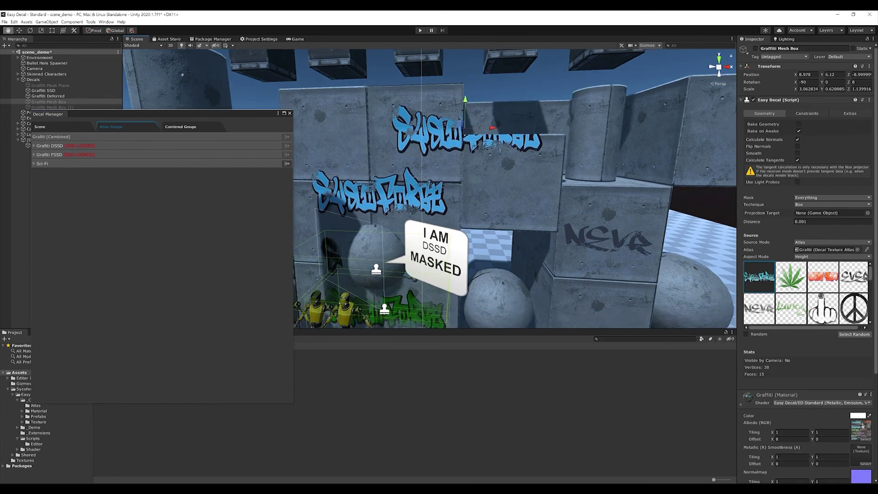
pyautogui.moveTo(462, 183); pyautogui.dragTo(480, 227, button='middle')
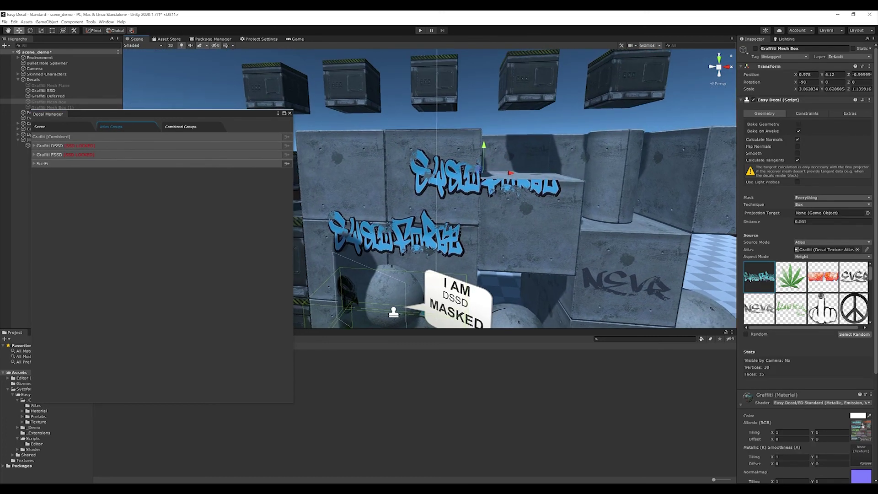